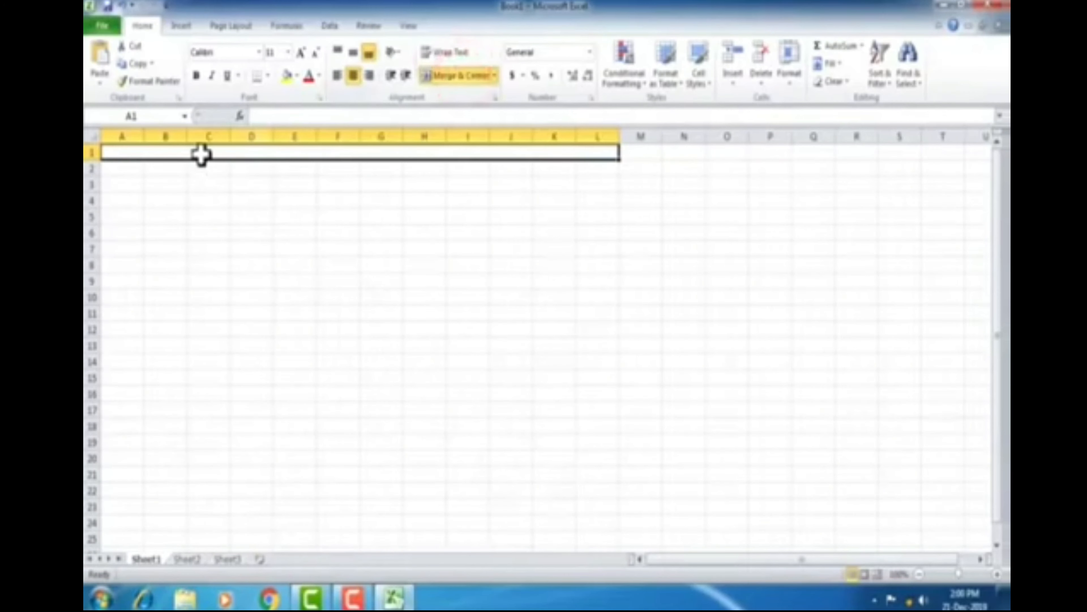
# Enter "Monthley Production Report" in the merged cell A1:L1, and merge and center M1:R1 beside it
pyautogui.doubleClick(201, 154)
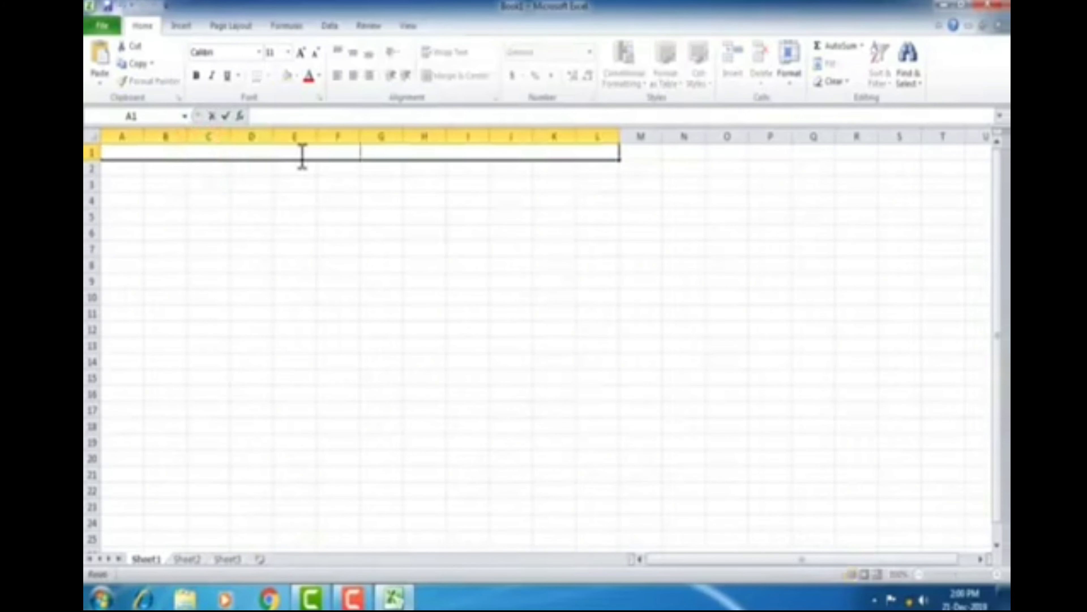
pyautogui.write('Monthley Production Report')
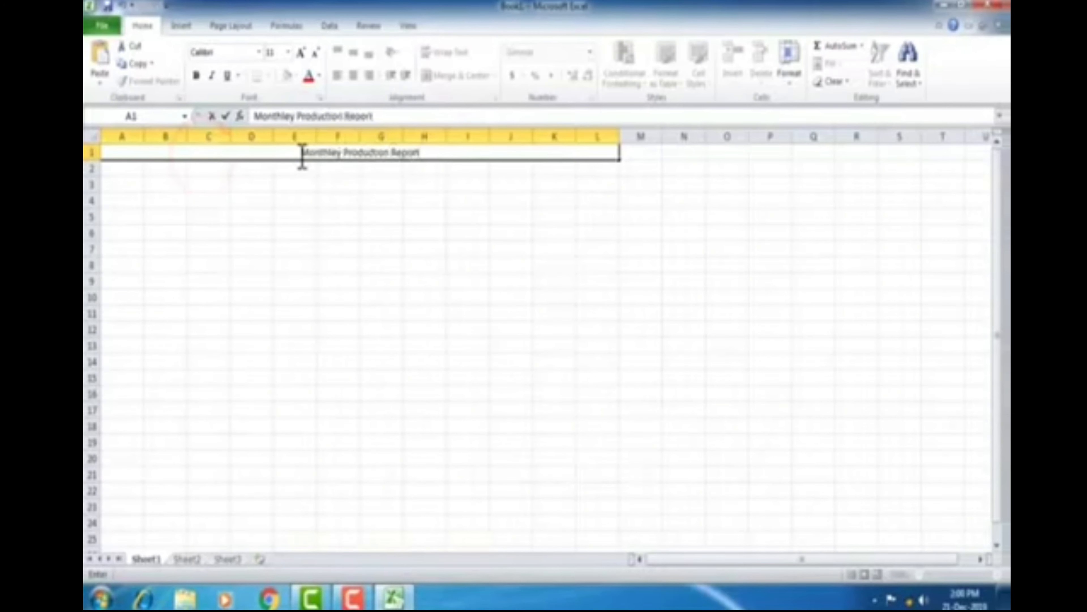
pyautogui.moveTo(638, 151); pyautogui.dragTo(754, 148)
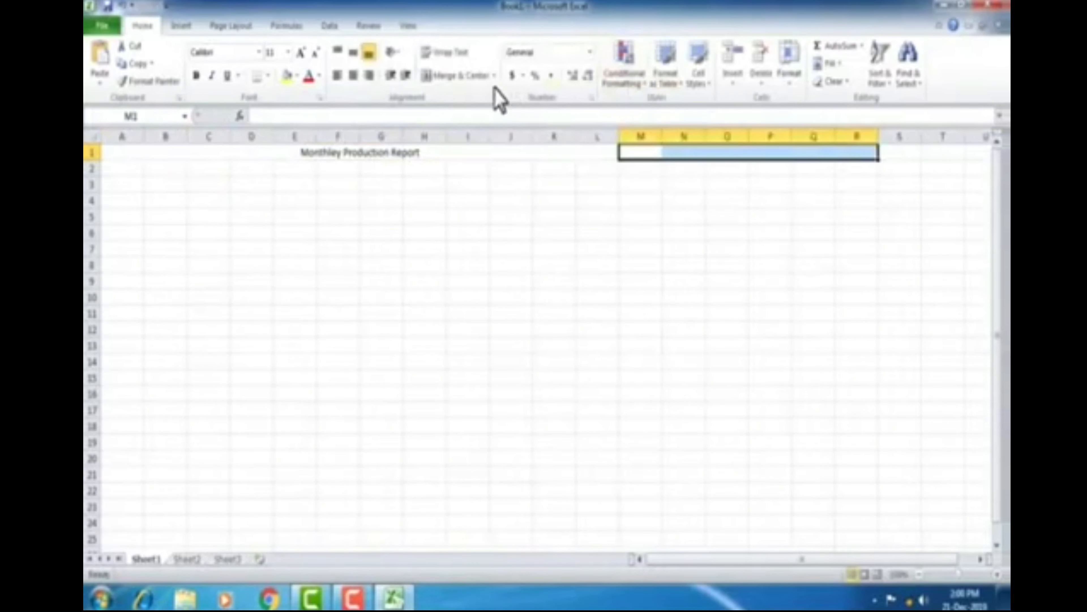
pyautogui.click(454, 76)
pyautogui.doubleClick(695, 151)
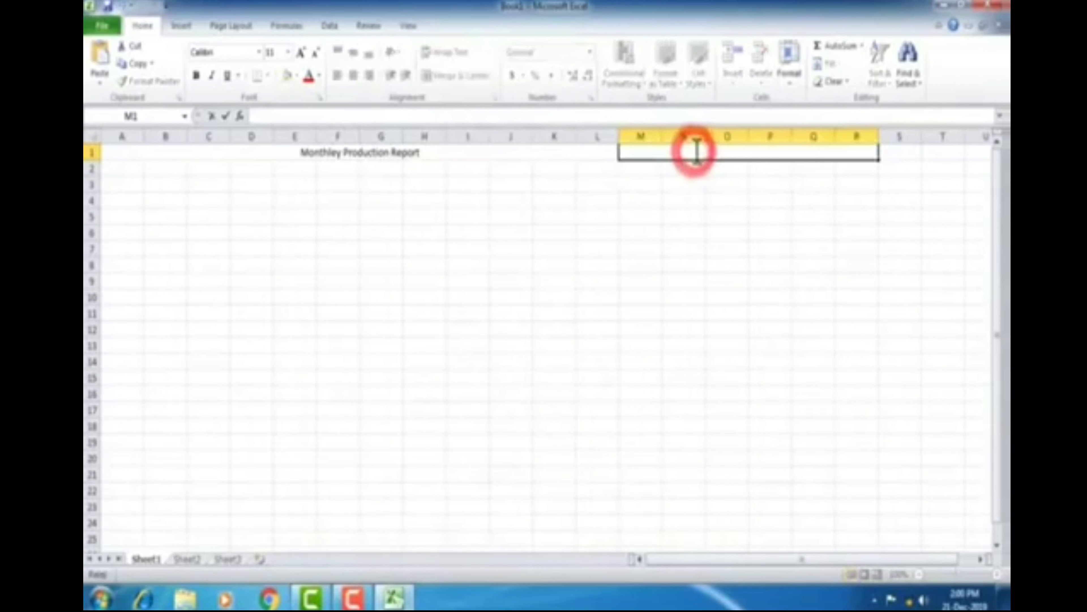
pyautogui.click(689, 174)
pyautogui.click(694, 150)
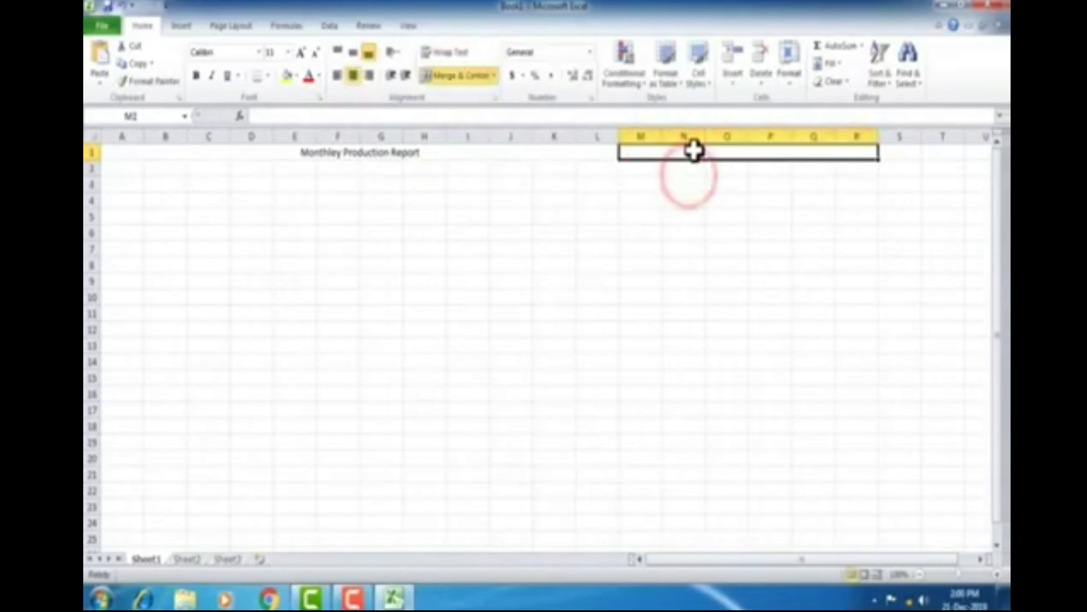
# Merge and center S1:T1 and U1:Y1 in row 1 as two separate blocks
pyautogui.moveTo(675, 559); pyautogui.dragTo(697, 563)
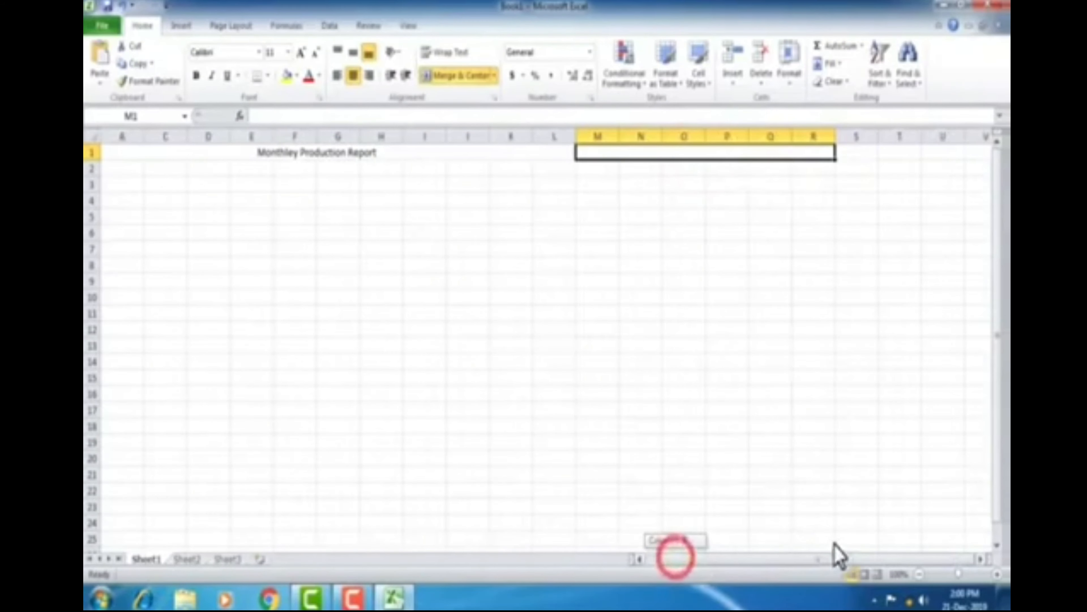
pyautogui.moveTo(858, 152); pyautogui.dragTo(902, 152)
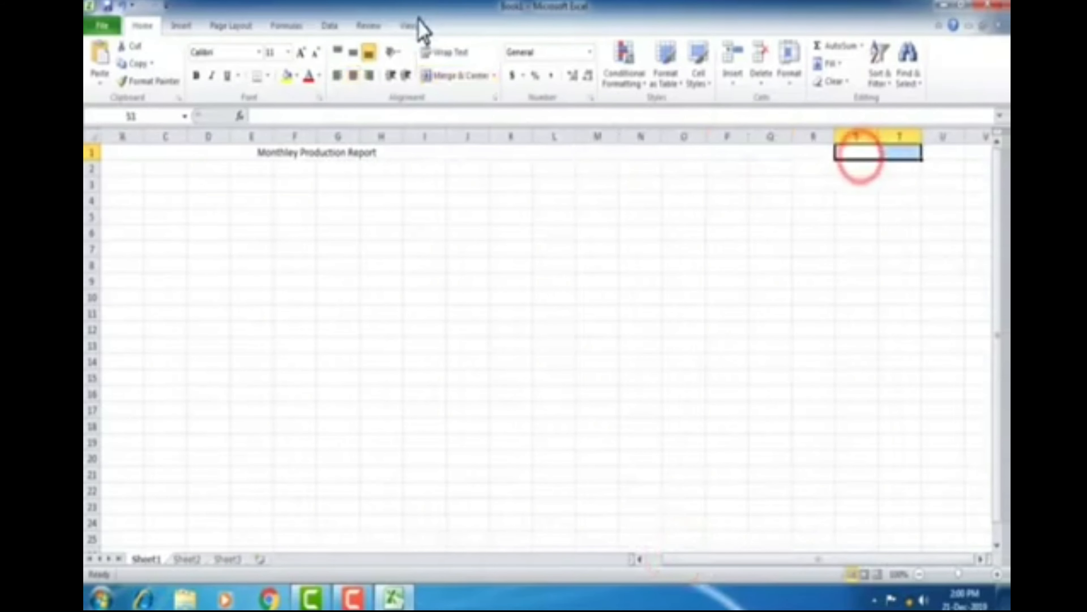
pyautogui.click(472, 78)
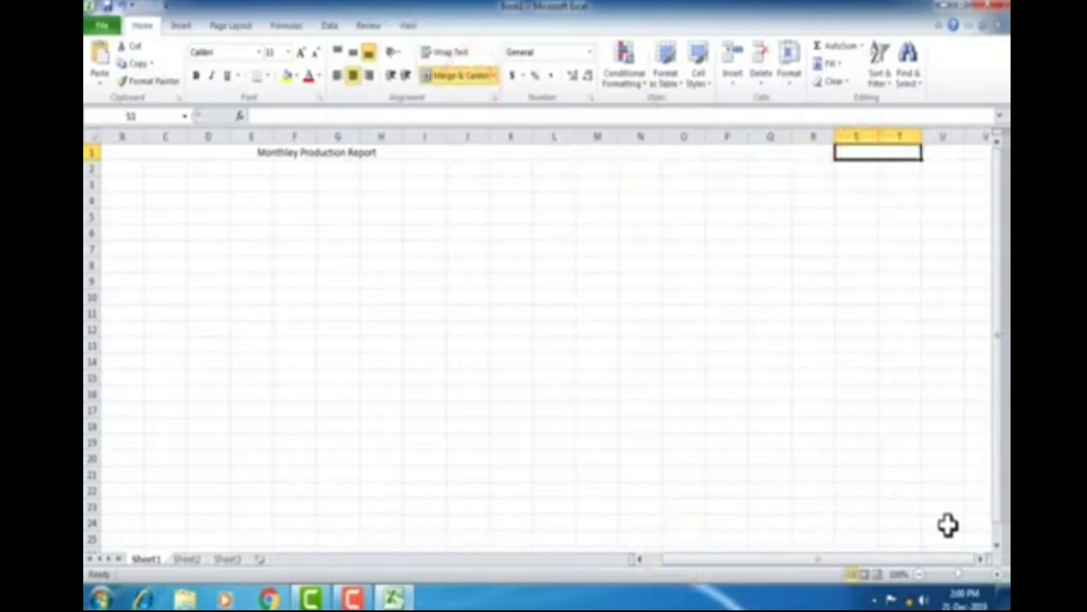
pyautogui.click(980, 560)
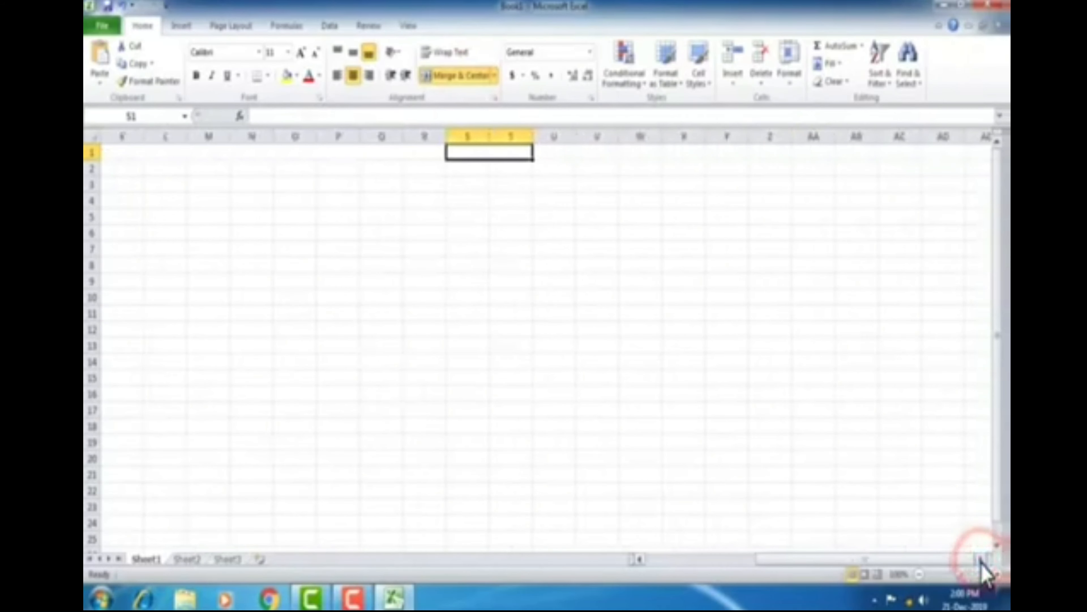
pyautogui.moveTo(551, 153); pyautogui.dragTo(723, 151)
pyautogui.click(468, 77)
pyautogui.doubleClick(576, 154)
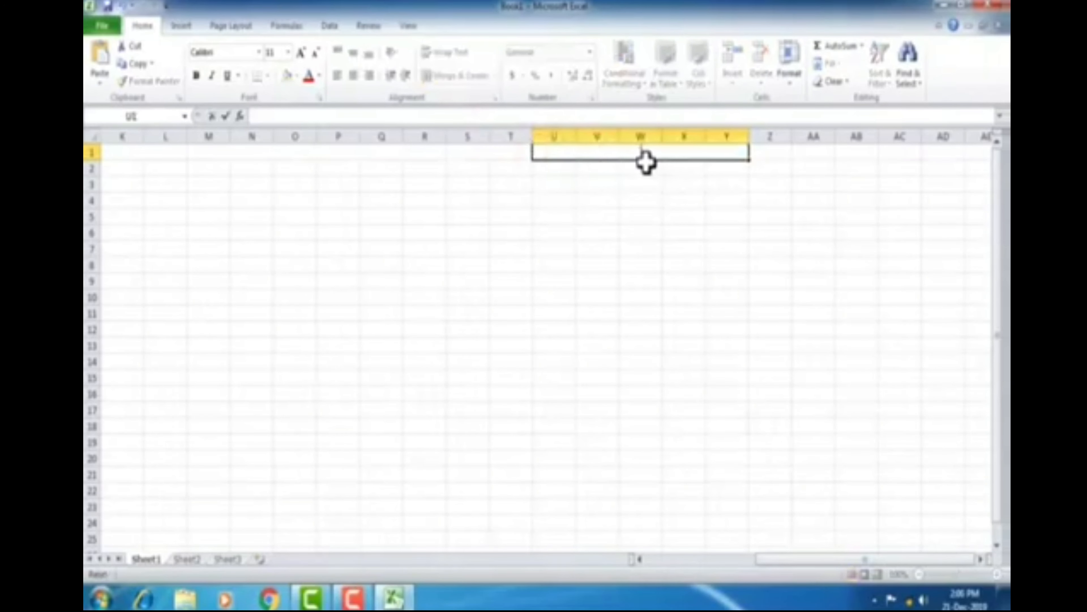
pyautogui.click(637, 169)
pyautogui.click(637, 150)
# Enter "TO" in the merged cell S1:T1
pyautogui.click(487, 155)
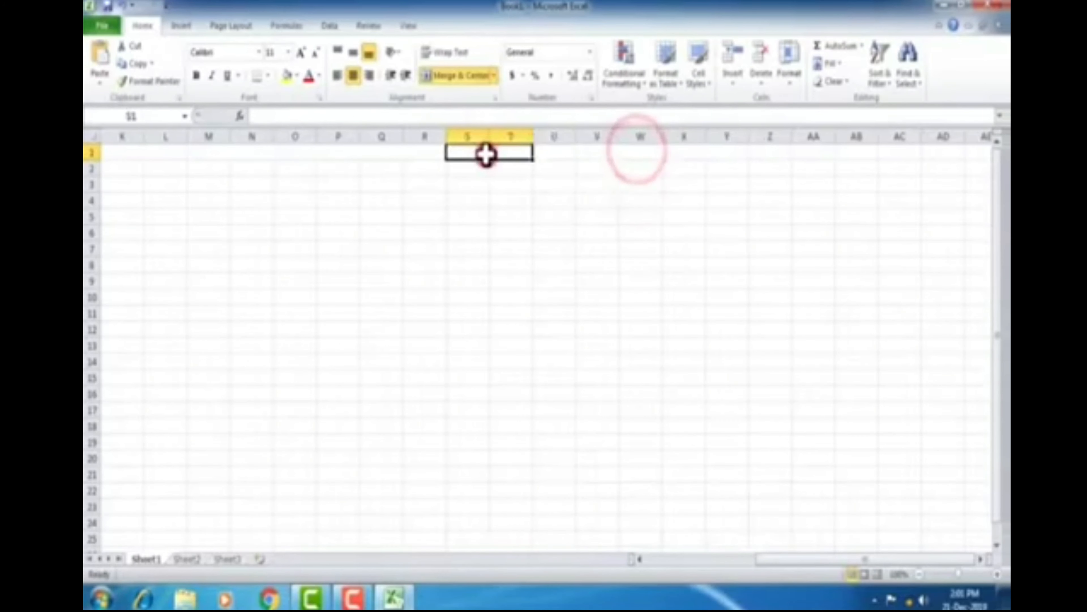
pyautogui.write('TO')
pyautogui.click(497, 218)
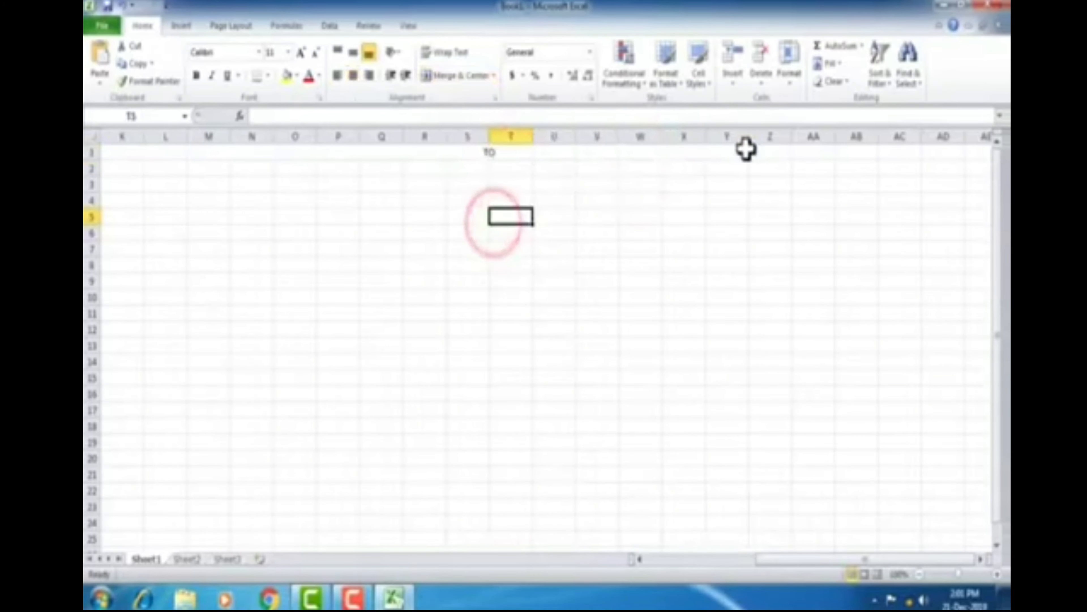
# Set the width of columns A through Y to 4.43
pyautogui.click(738, 150)
pyautogui.moveTo(733, 169); pyautogui.dragTo(122, 169)
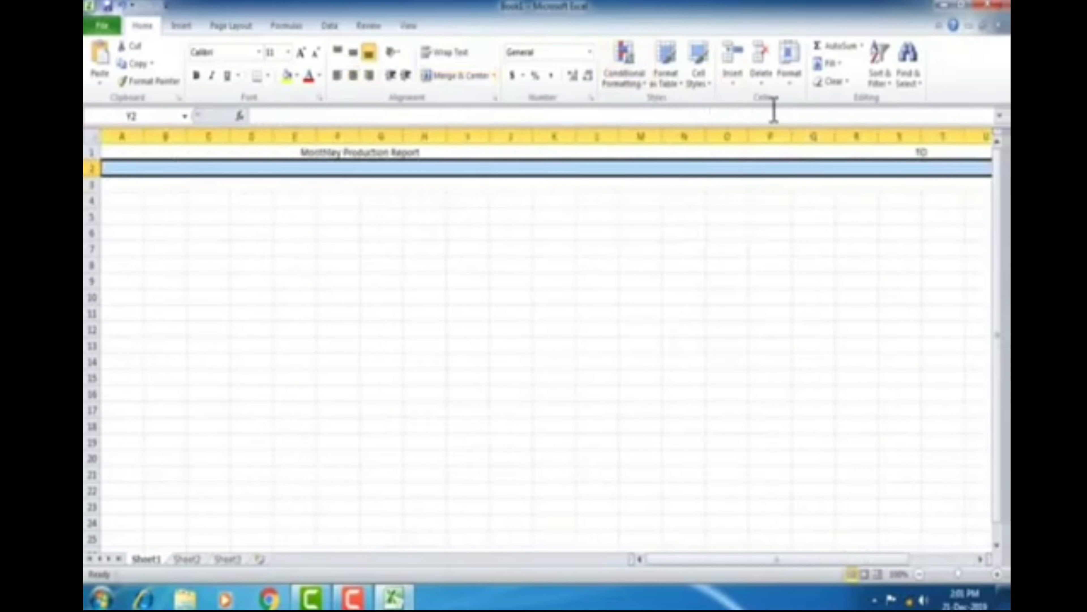
pyautogui.click(789, 84)
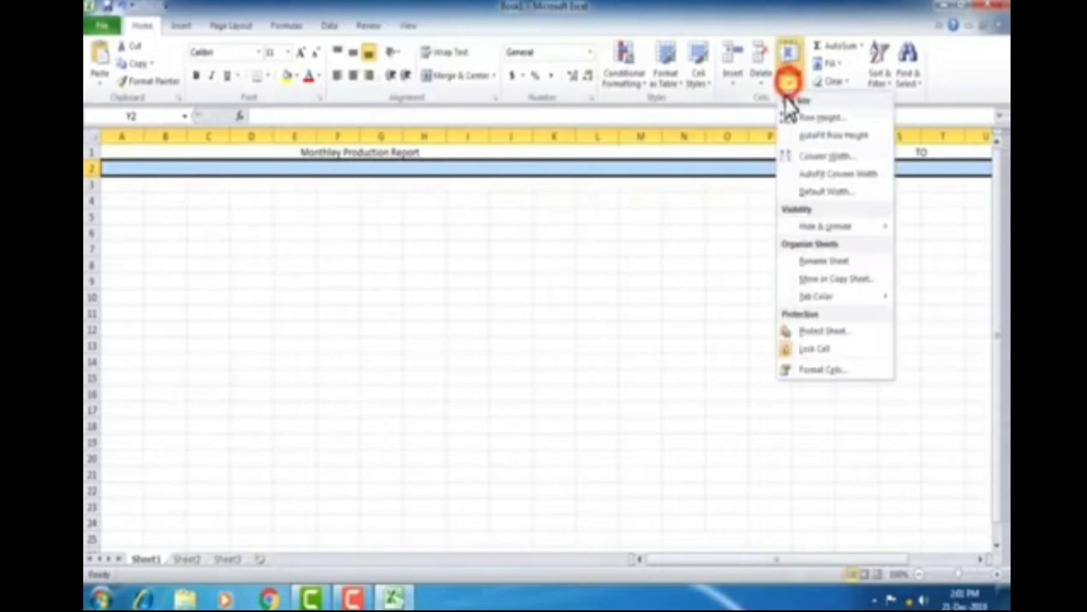
pyautogui.click(825, 158)
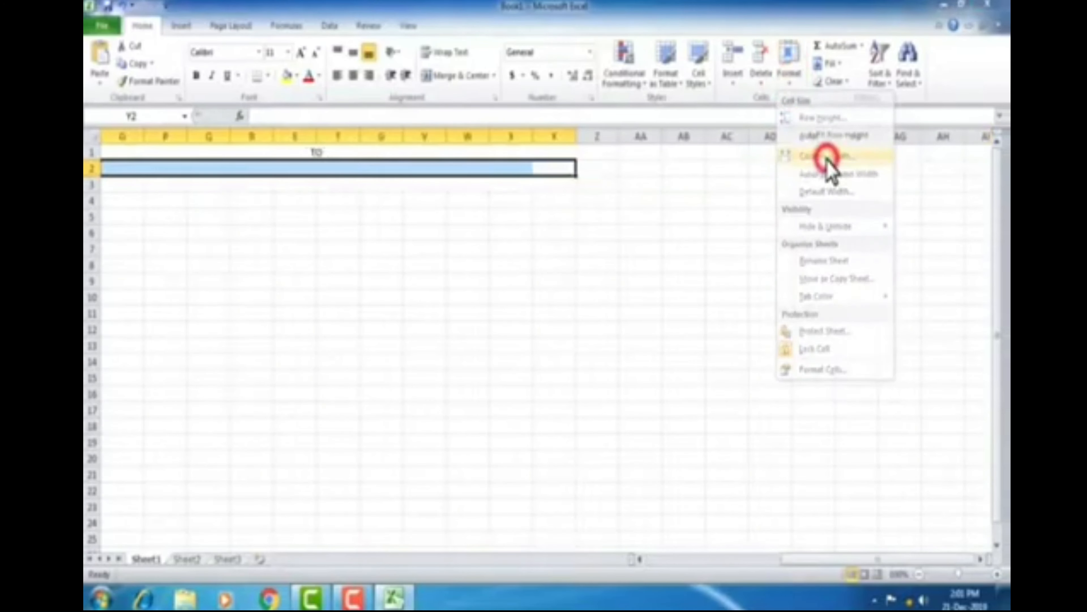
pyautogui.click(692, 271)
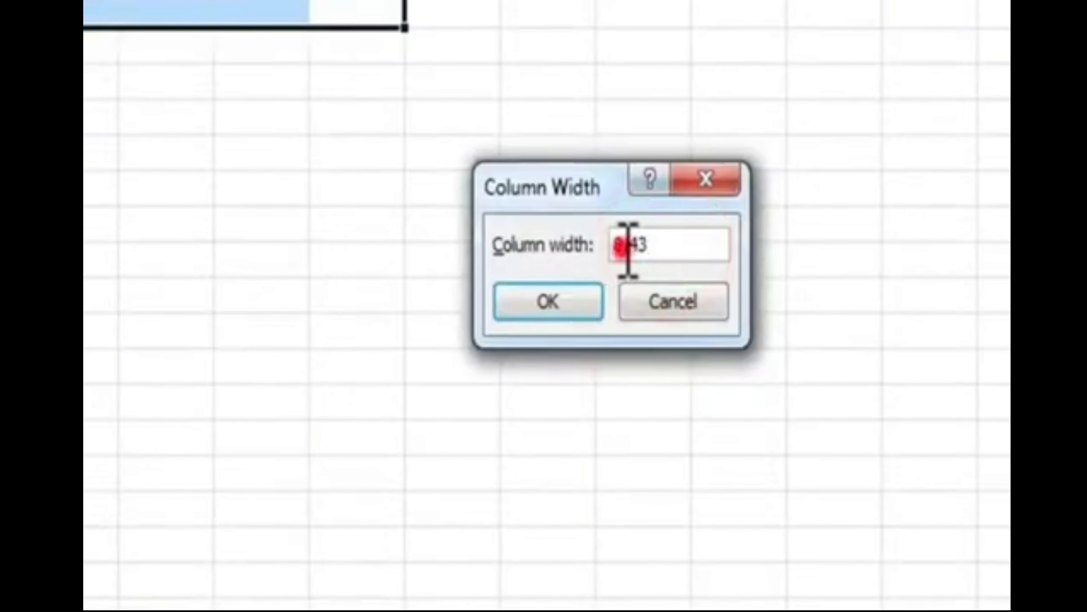
pyautogui.moveTo(627, 251); pyautogui.dragTo(615, 250)
pyautogui.write('4')
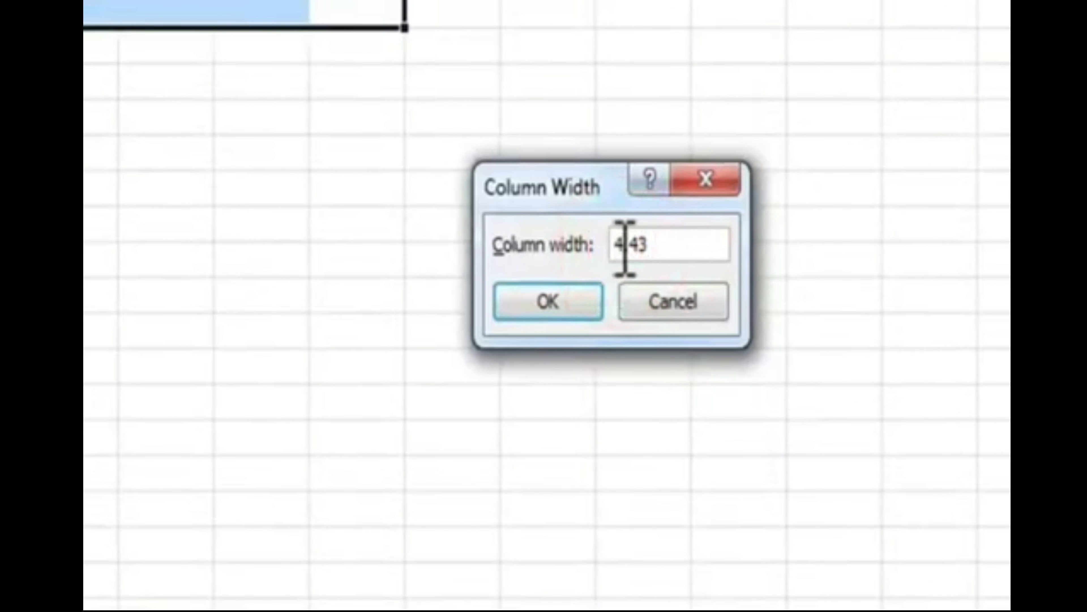
pyautogui.click(548, 301)
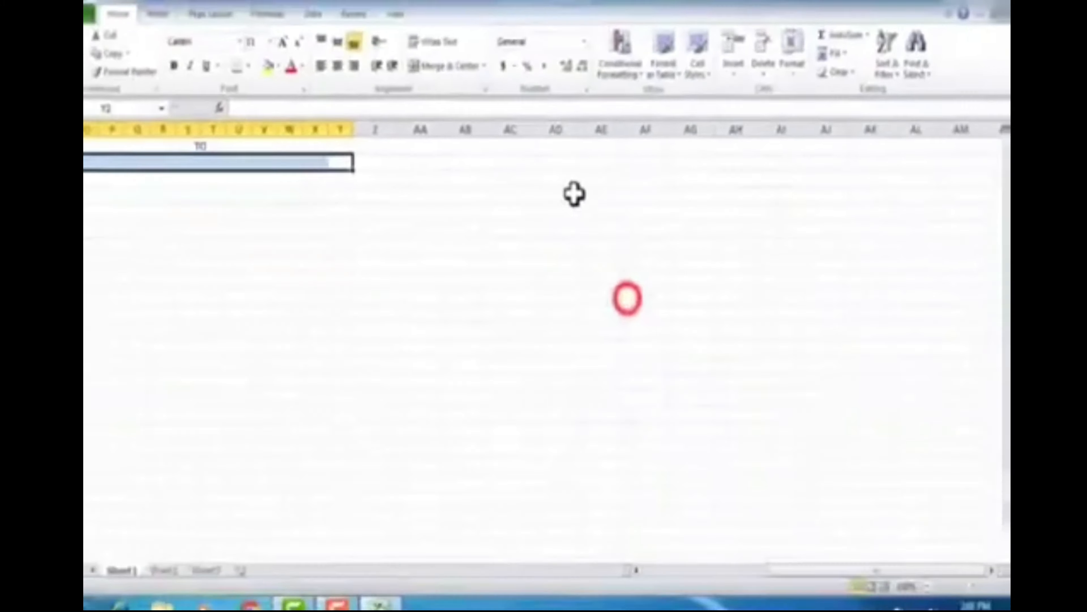
# Apply an outside border around the header range A1:Y1
pyautogui.moveTo(809, 559); pyautogui.dragTo(651, 568)
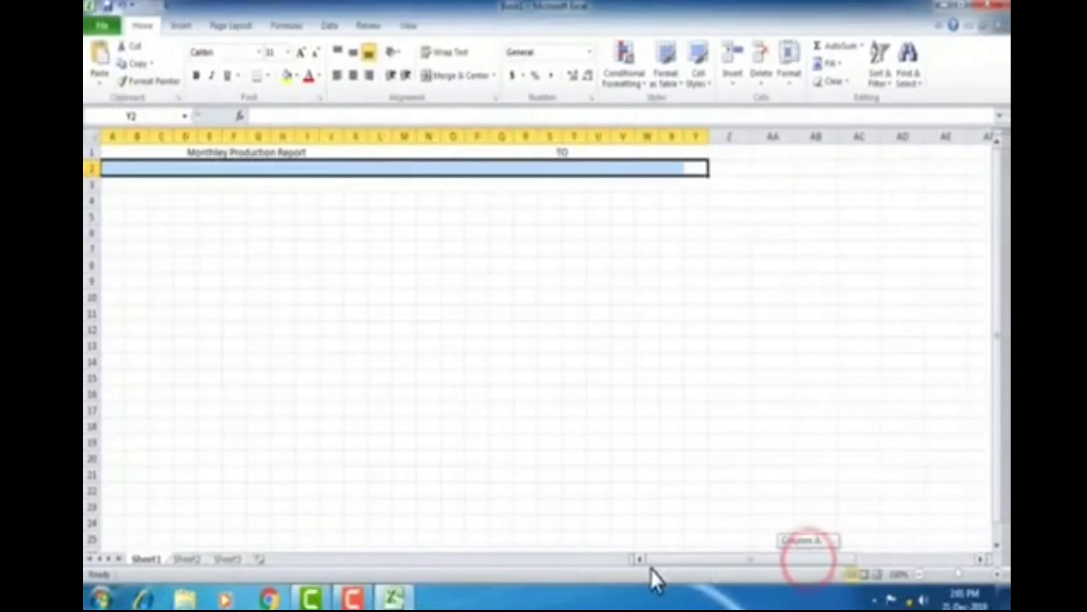
pyautogui.click(294, 182)
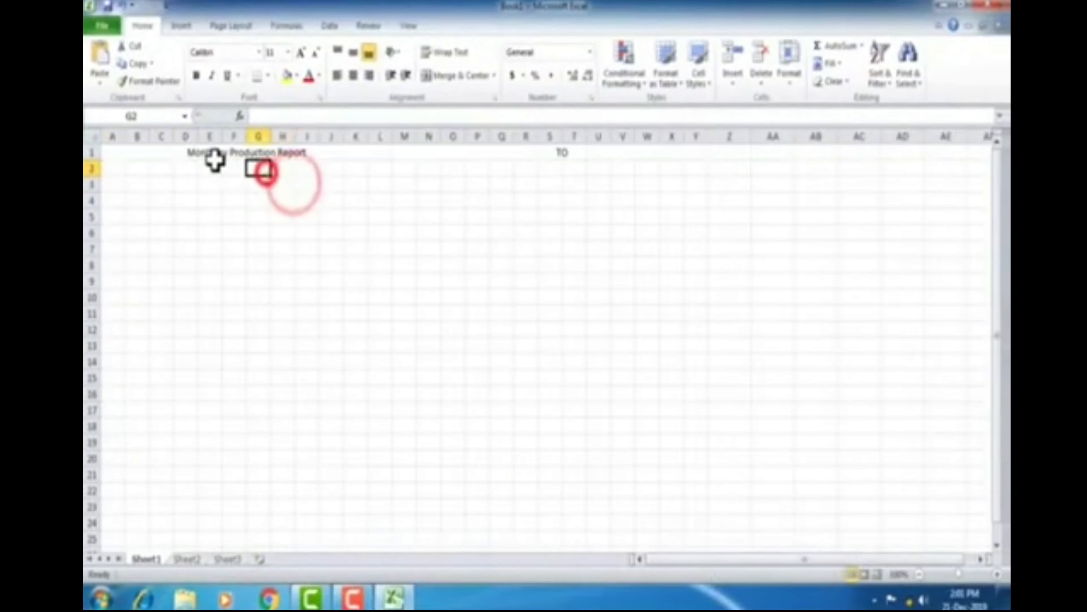
pyautogui.moveTo(205, 154); pyautogui.dragTo(643, 153)
pyautogui.click(272, 76)
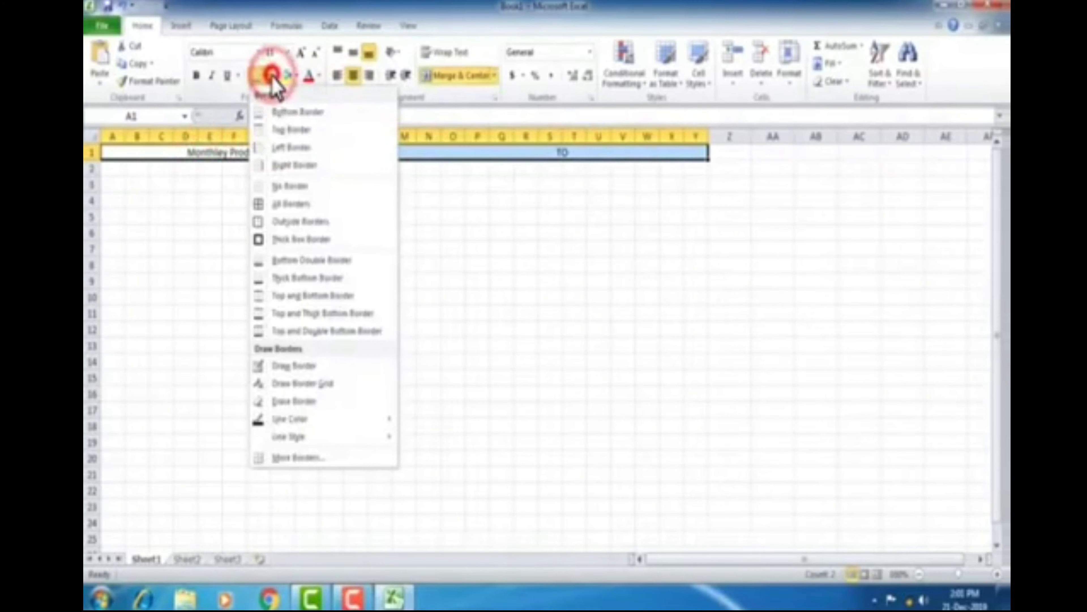
pyautogui.click(321, 222)
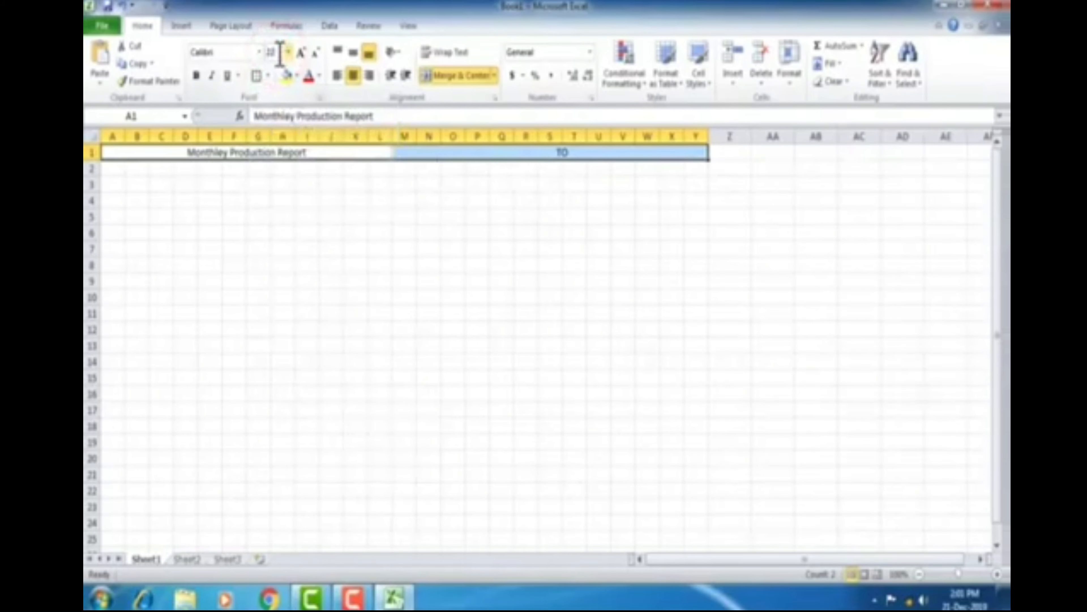
# Format the header text in A1:Y1 as size 22, green and bold
pyautogui.click(319, 76)
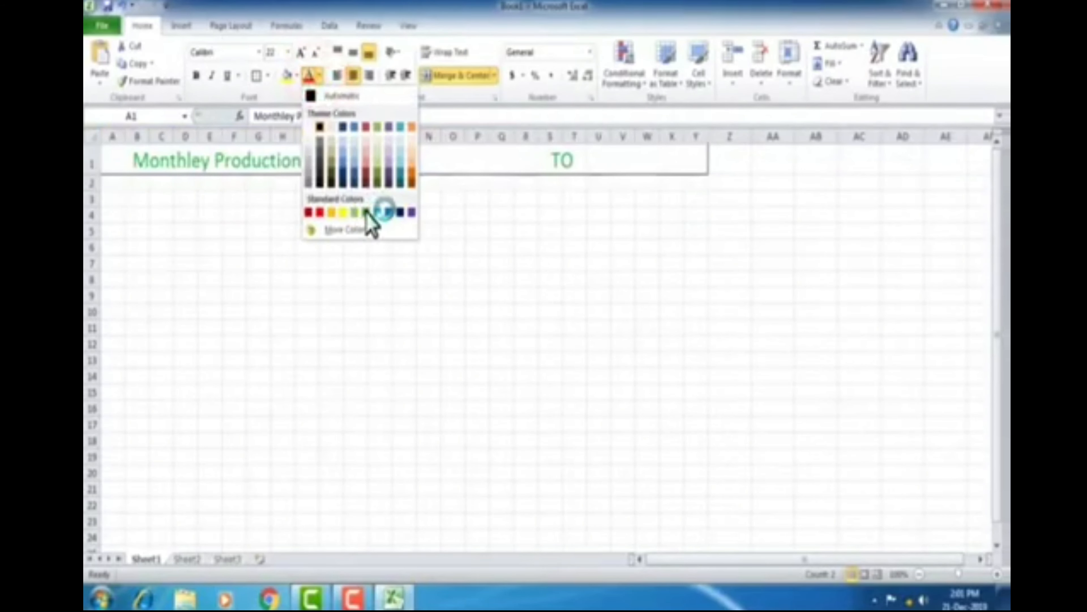
pyautogui.click(367, 212)
pyautogui.click(196, 76)
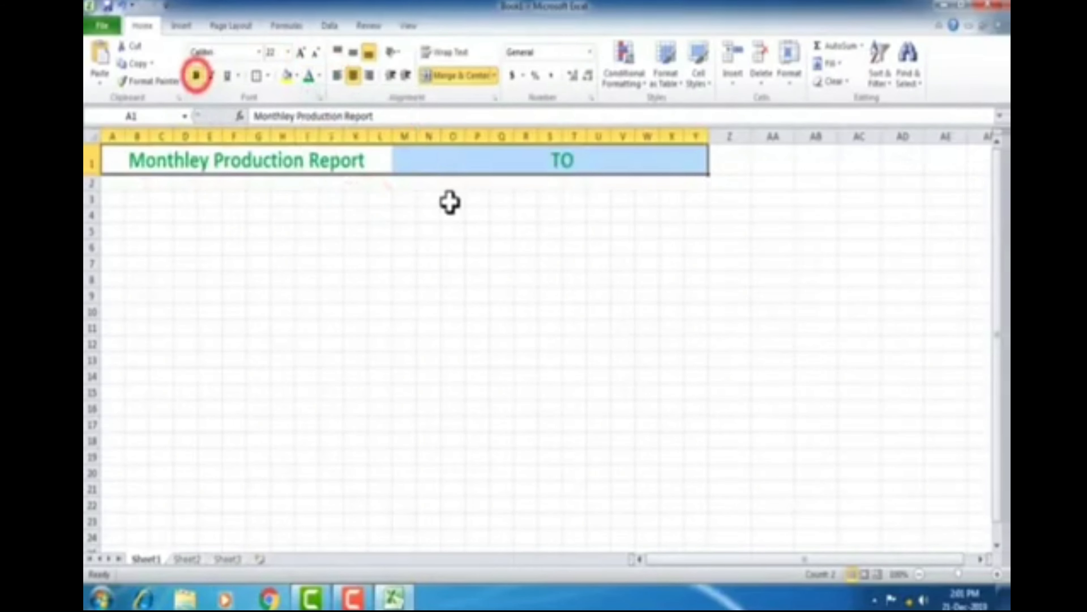
pyautogui.click(451, 201)
# Clear "TO" from S1:T1 and merge and center S1:Y1 as one block
pyautogui.click(562, 160)
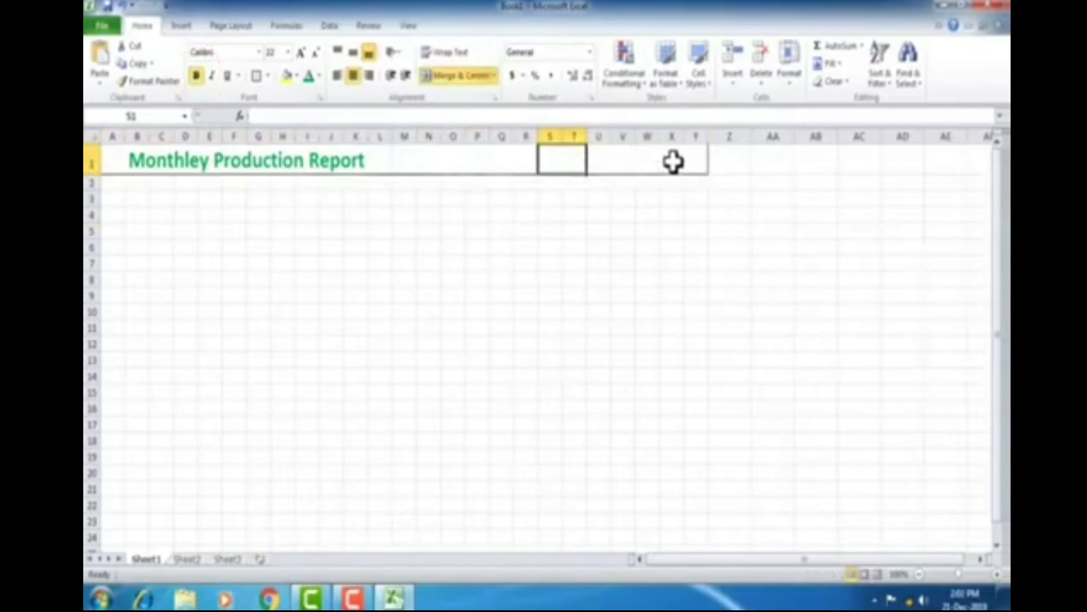
pyautogui.keyDown('shift'); pyautogui.click(696, 162); pyautogui.keyUp('shift')
pyautogui.click(443, 74)
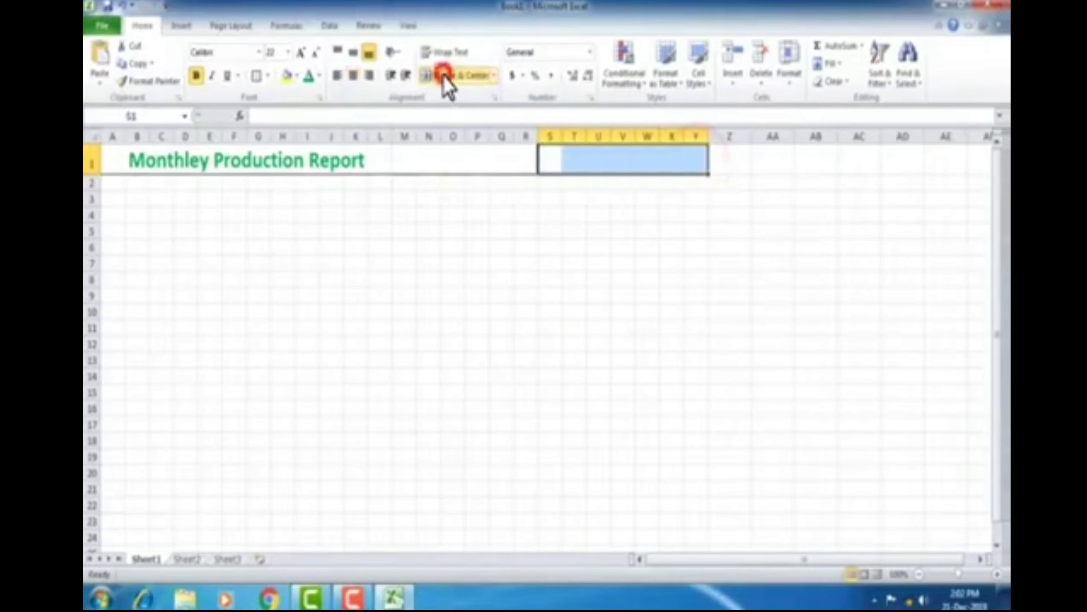
# Merge and center Z1:AA1 and AB1:AF1 in row 1 as two separate blocks
pyautogui.moveTo(735, 162); pyautogui.dragTo(766, 162)
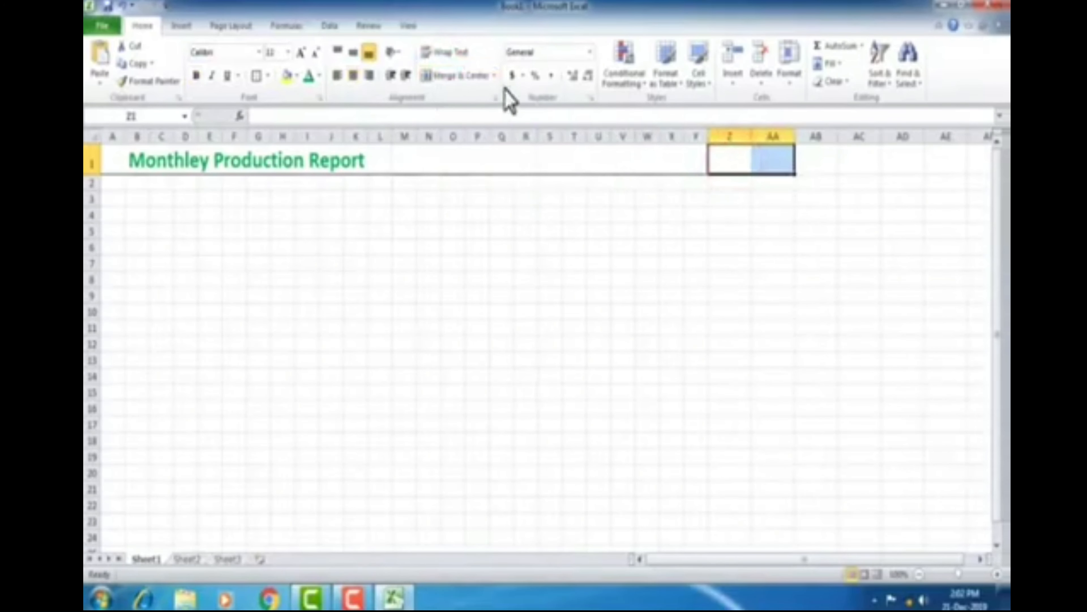
pyautogui.click(454, 76)
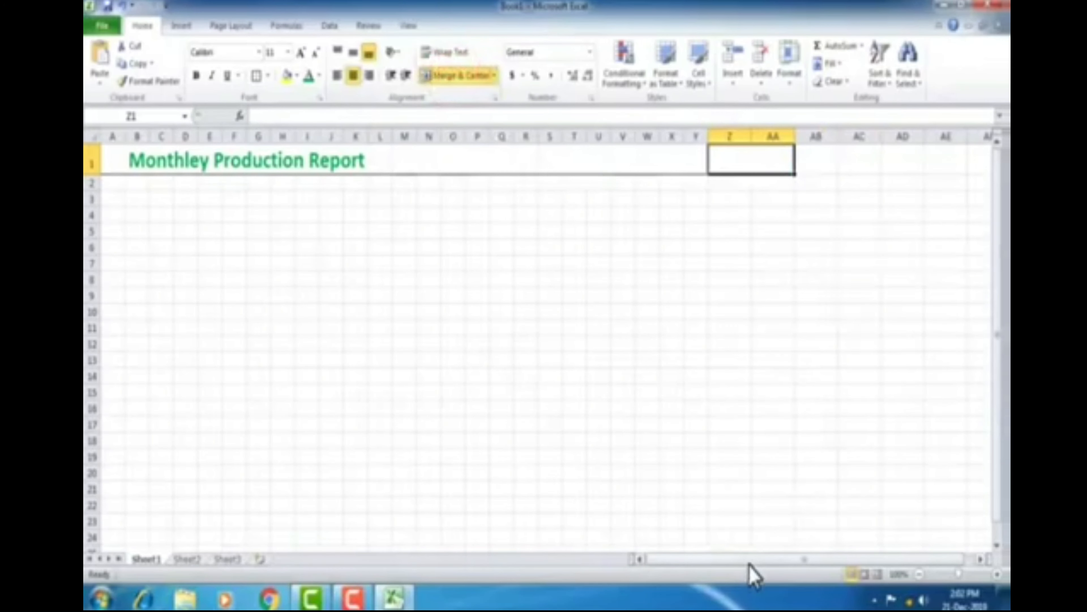
pyautogui.moveTo(763, 560); pyautogui.dragTo(861, 562)
pyautogui.moveTo(784, 167); pyautogui.dragTo(968, 162)
pyautogui.click(461, 77)
# Enter "TO" in the merged cell Z1:AA1
pyautogui.click(731, 162)
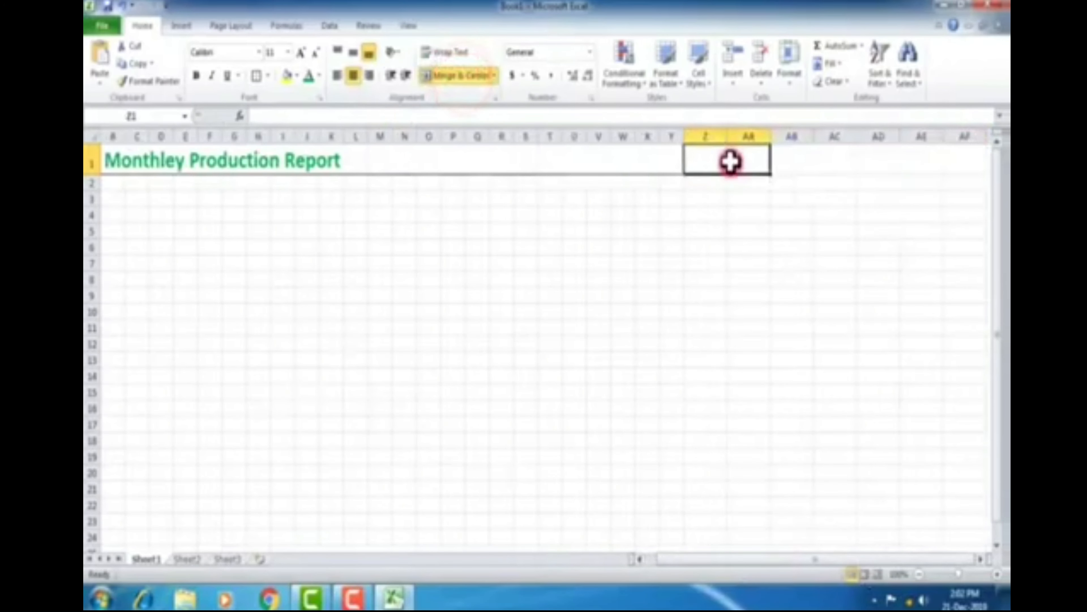
pyautogui.write('TO')
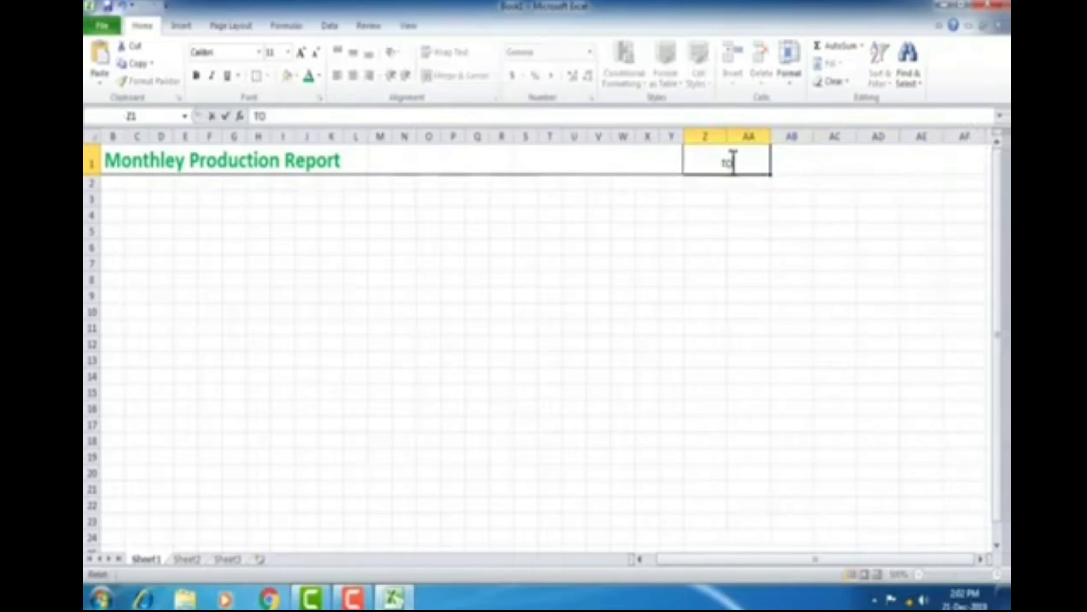
pyautogui.click(733, 199)
# Format the whole header row A1:AF1 with size 22, green, bold text and an outside border
pyautogui.moveTo(932, 156); pyautogui.dragTo(291, 170)
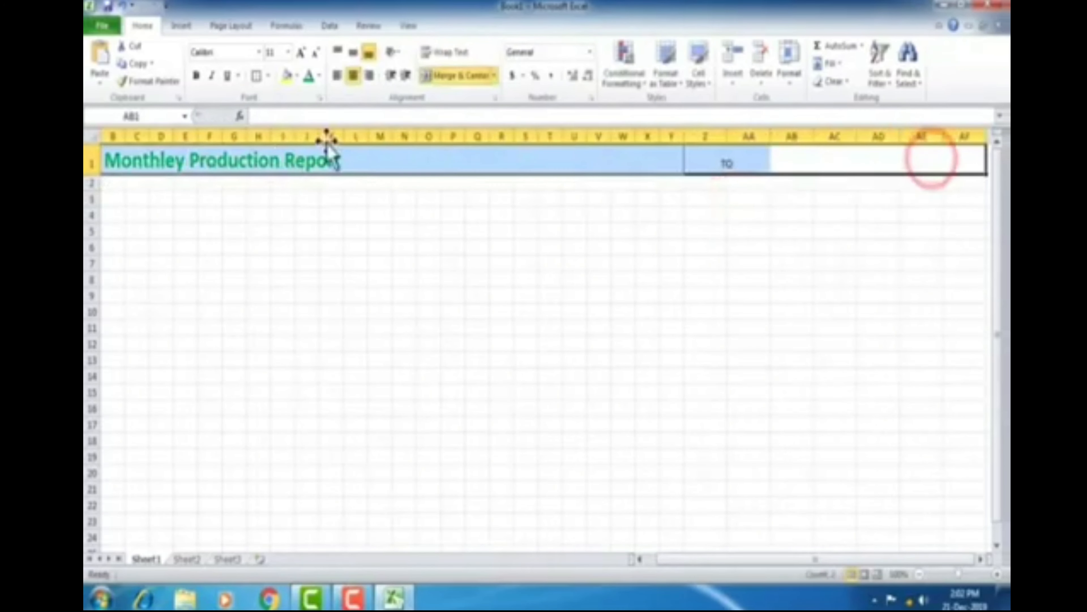
pyautogui.click(269, 52)
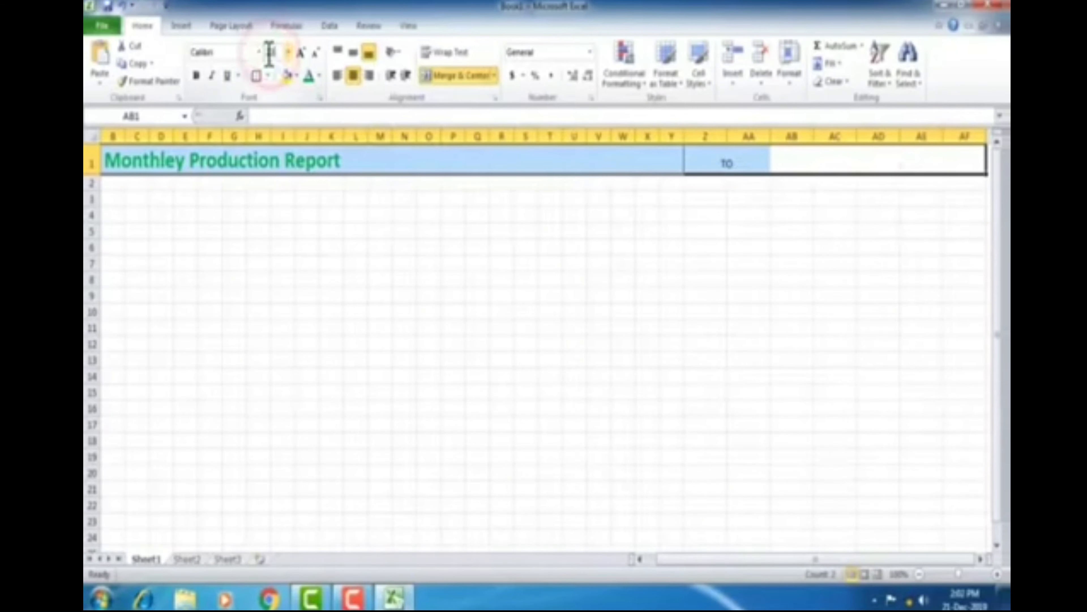
pyautogui.click(311, 76)
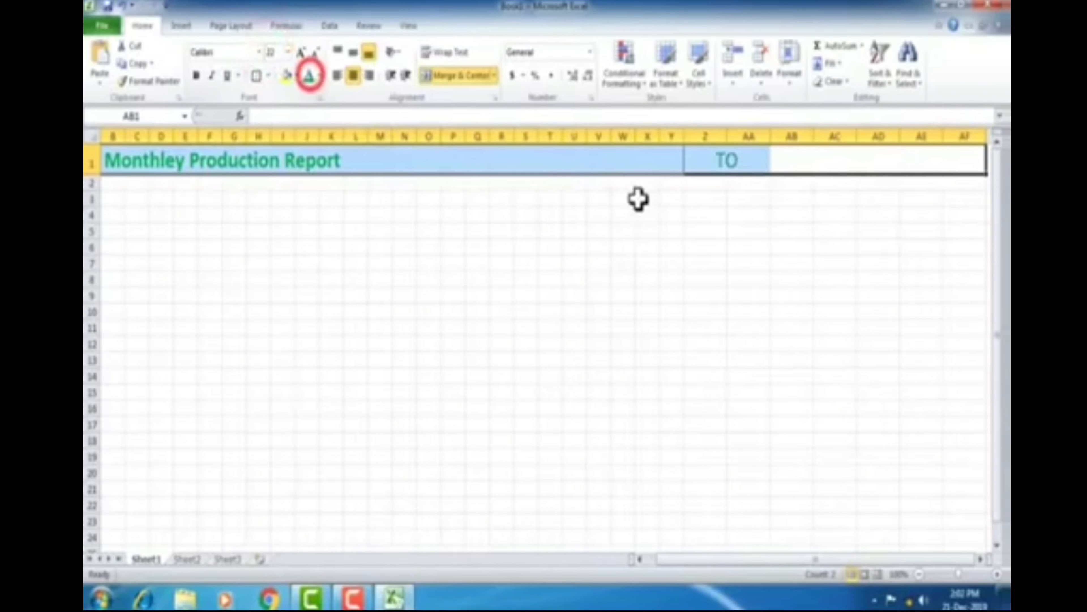
pyautogui.click(196, 76)
pyautogui.click(257, 77)
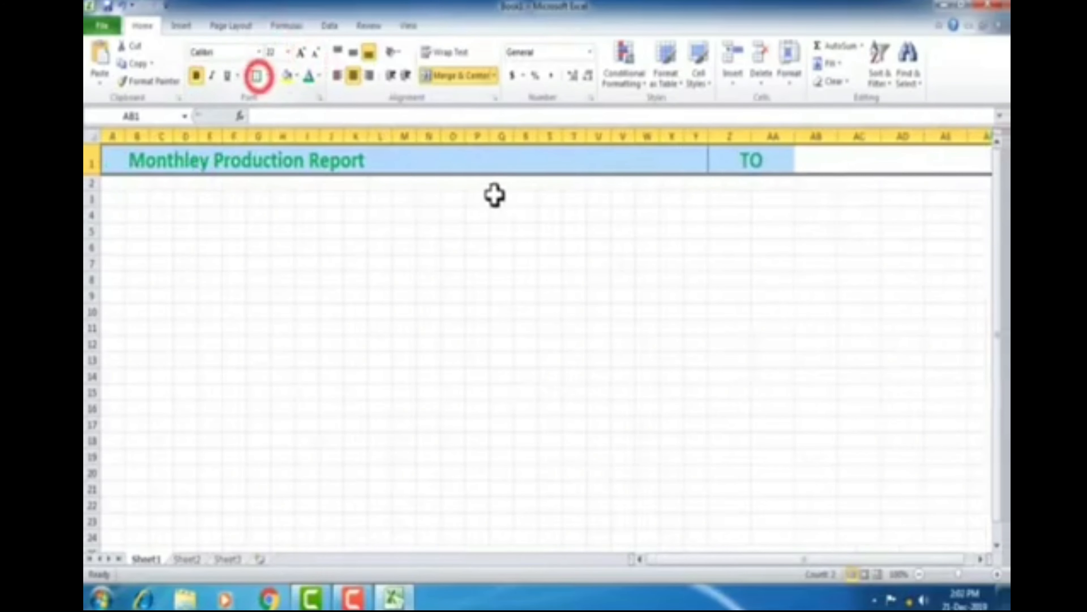
pyautogui.click(502, 199)
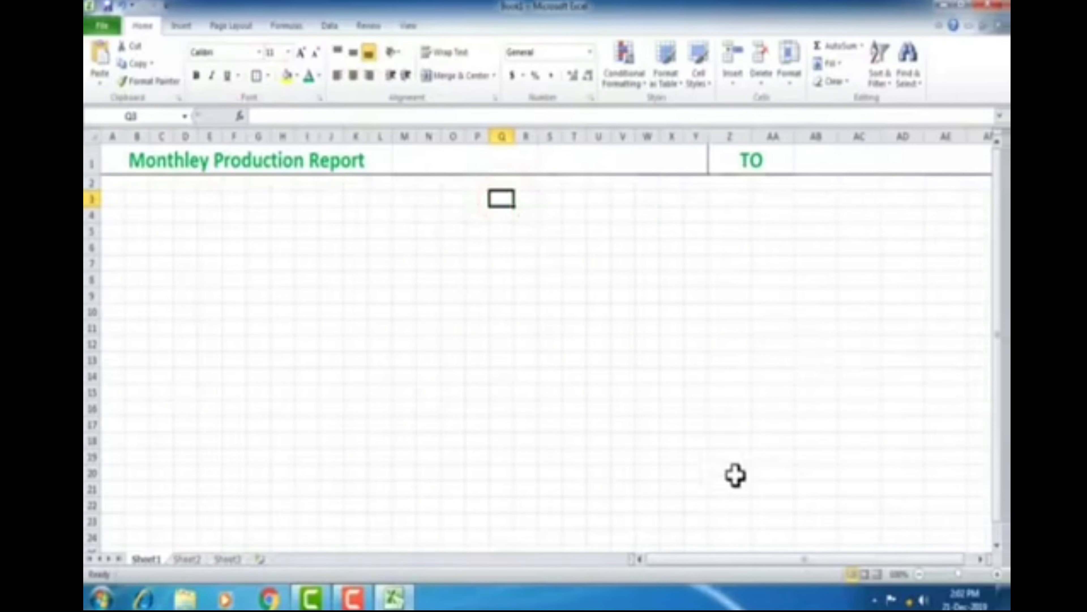
# Set the width of columns Y through AF to 4.43
pyautogui.moveTo(694, 562); pyautogui.dragTo(813, 566)
pyautogui.moveTo(968, 185); pyautogui.dragTo(664, 185)
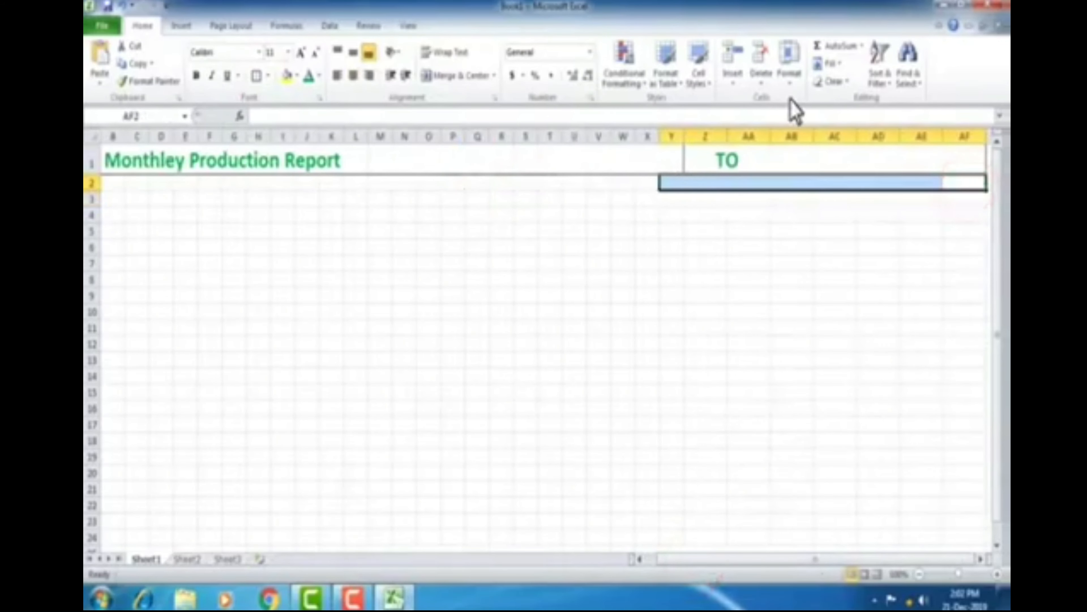
pyautogui.click(789, 79)
pyautogui.click(835, 155)
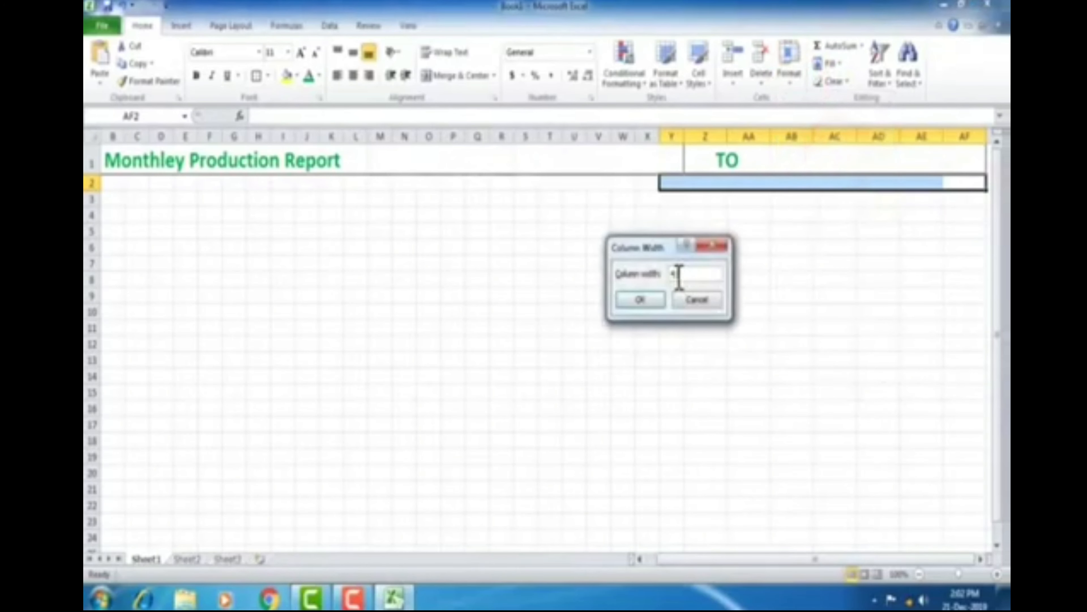
pyautogui.write('4.43')
pyautogui.press('Return')
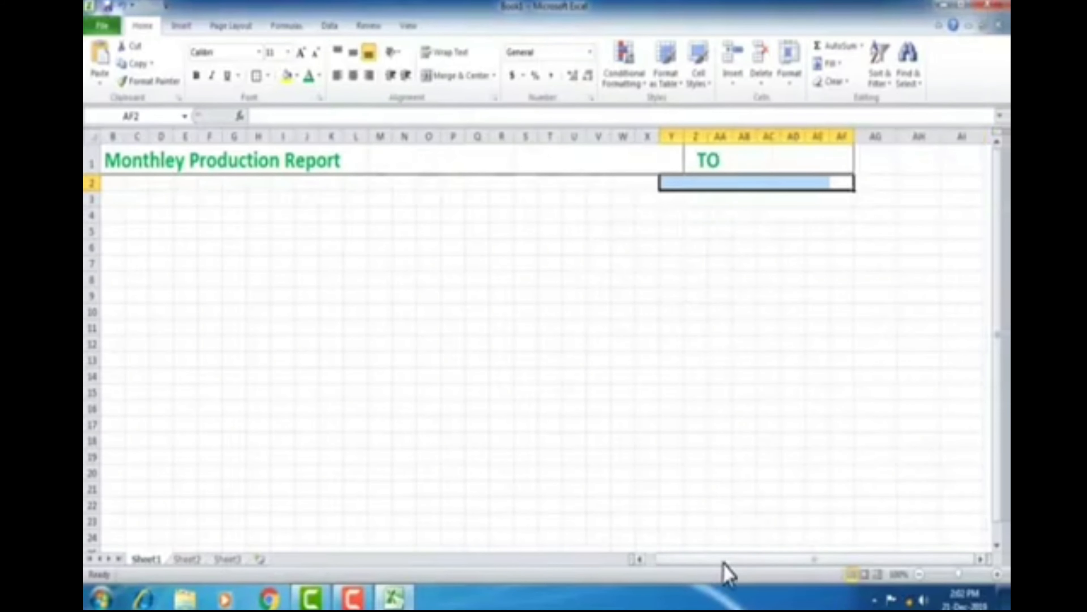
pyautogui.moveTo(723, 563); pyautogui.dragTo(716, 562)
pyautogui.press('Home')
pyautogui.click(459, 160)
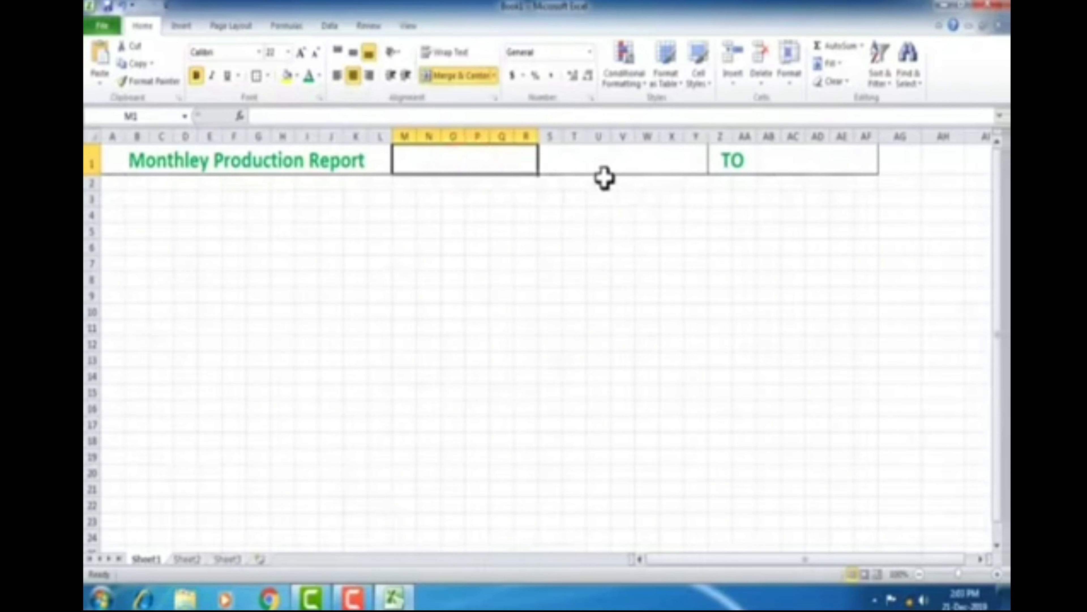
pyautogui.click(621, 162)
pyautogui.click(806, 162)
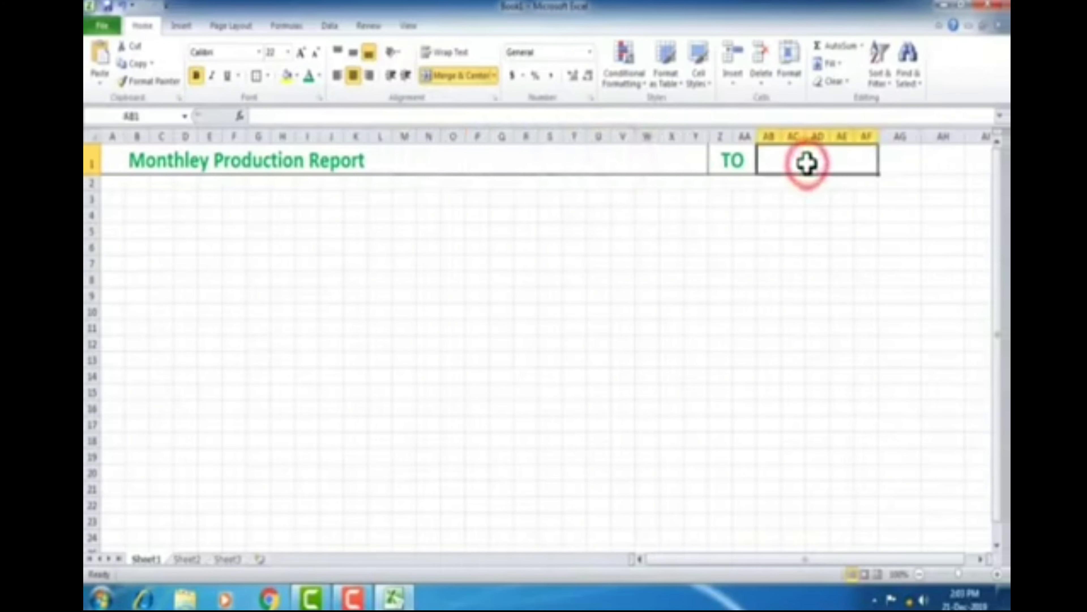
pyautogui.click(656, 160)
pyautogui.click(792, 162)
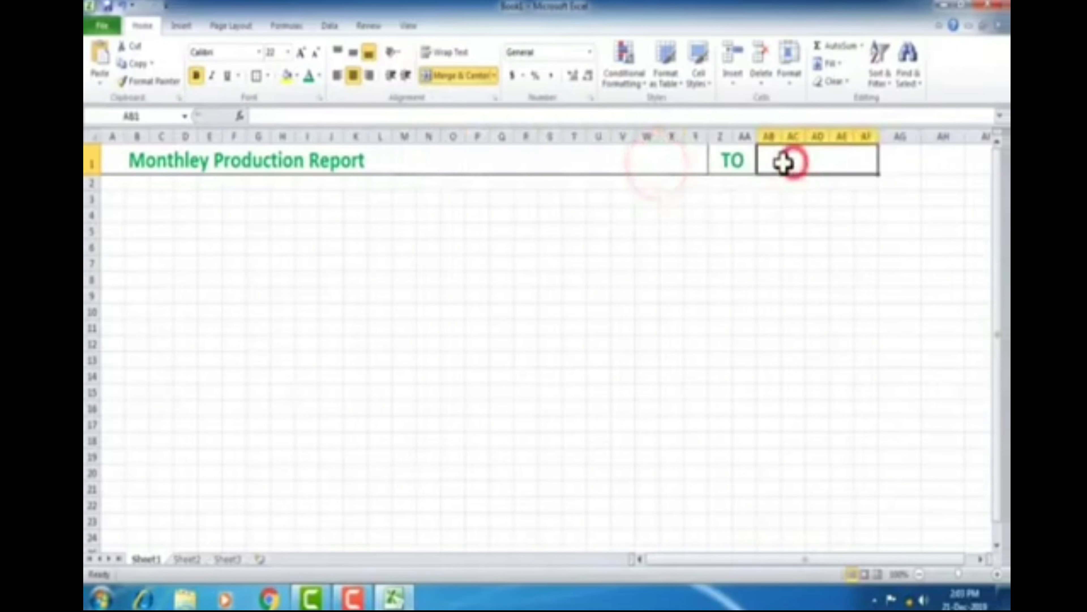
pyautogui.click(670, 163)
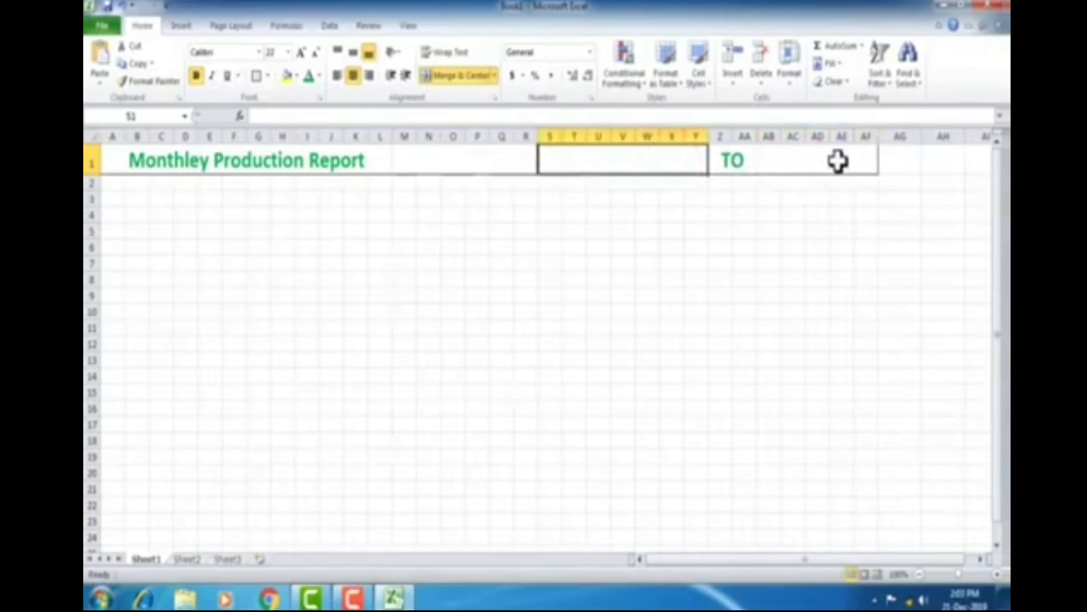
pyautogui.click(472, 161)
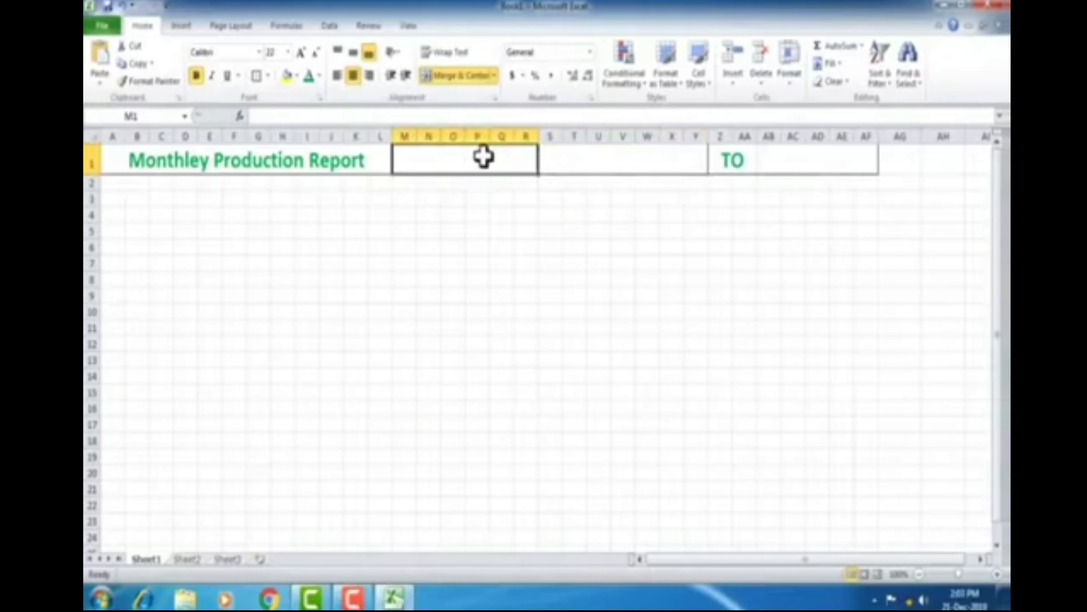
# On Sheet2, widen column A and enter the heading "Months" in cell A1
pyautogui.click(193, 560)
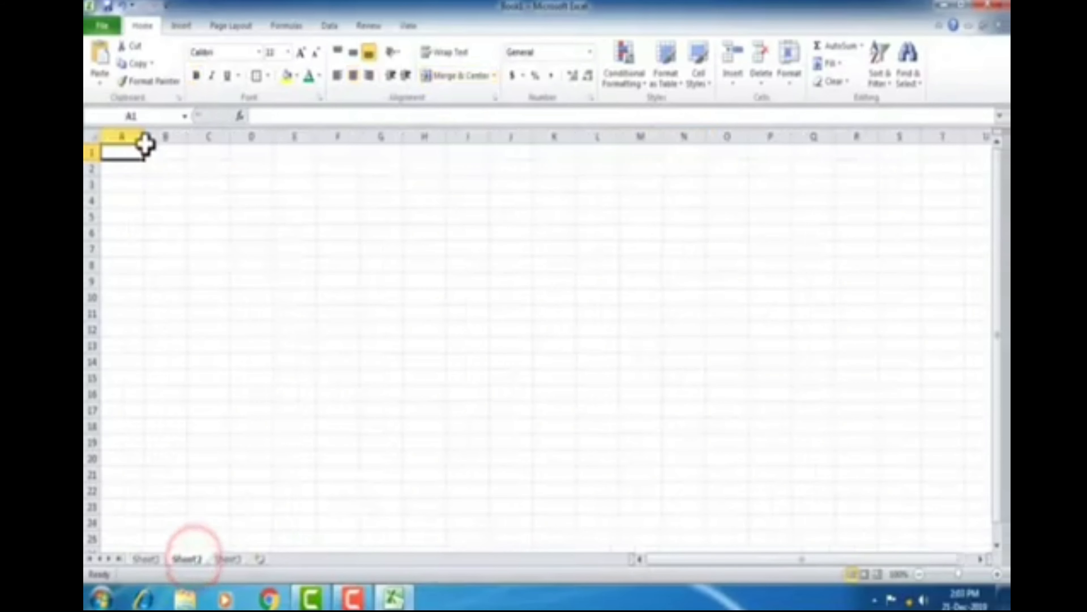
pyautogui.moveTo(143, 136); pyautogui.dragTo(179, 135)
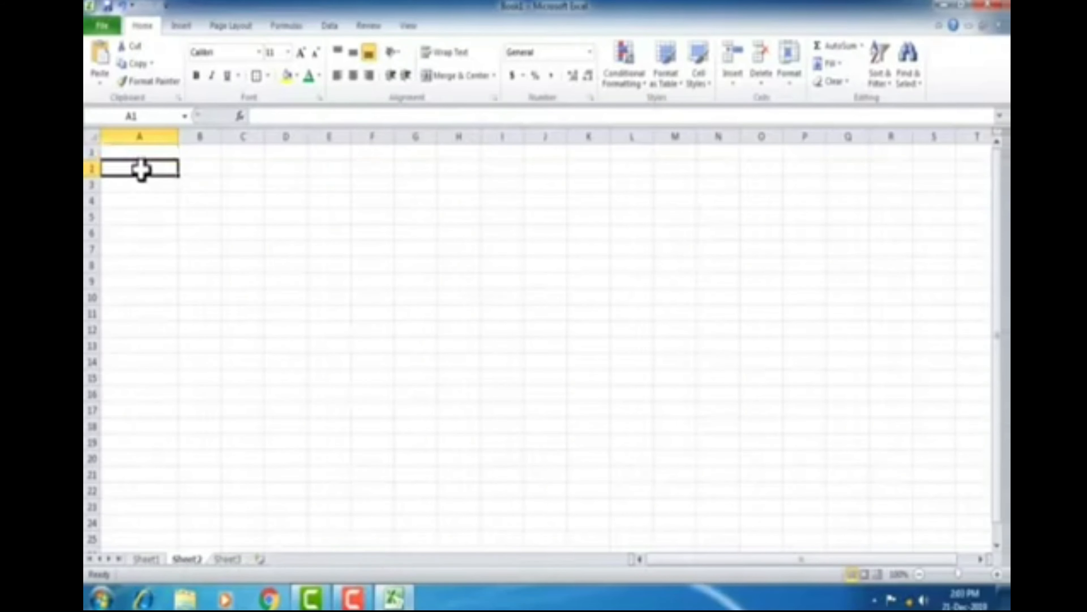
pyautogui.click(146, 150)
pyautogui.click(146, 148)
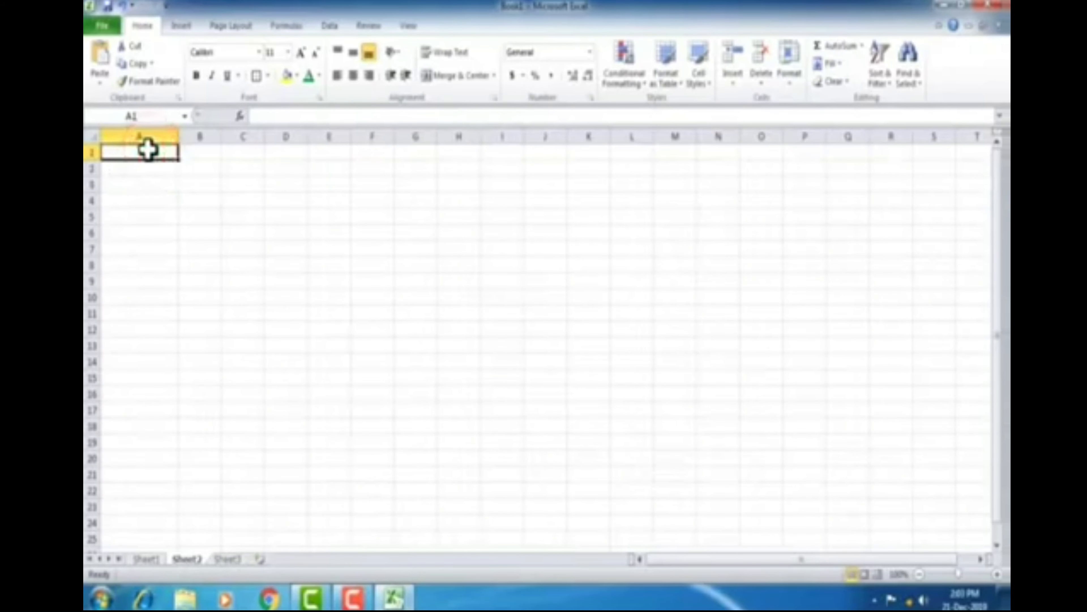
pyautogui.write('Months')
pyautogui.press('Return')
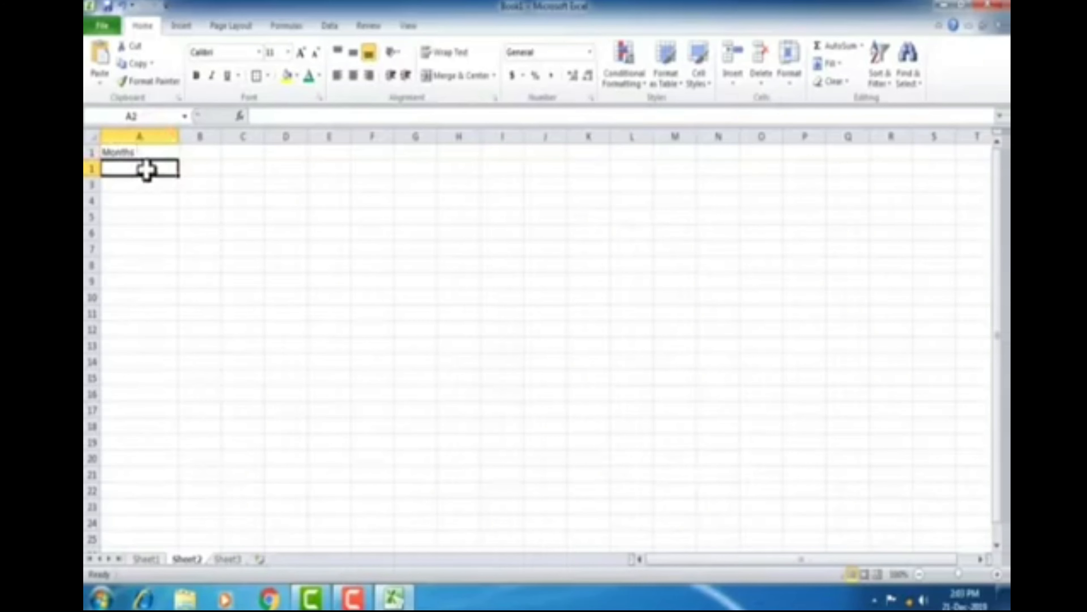
# Enter "January" in A2 and fill the month series down to December in A13
pyautogui.write('January')
pyautogui.press('Return')
pyautogui.press('Up')
pyautogui.moveTo(179, 174); pyautogui.dragTo(175, 362)
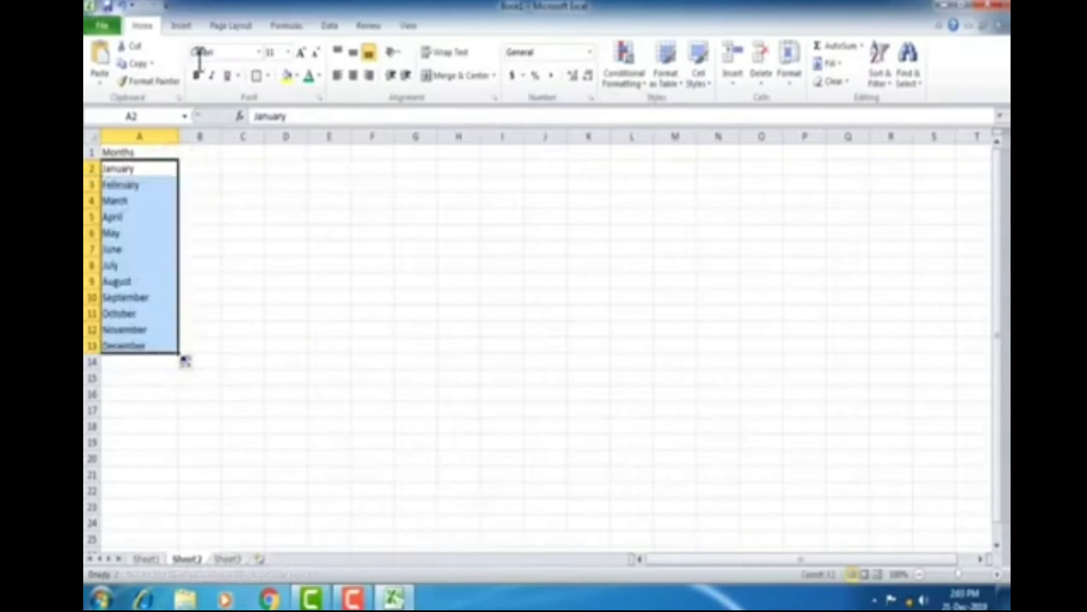
# Format the month names in A2:A13 and the "Months" heading in A1 as bold, size 14 text
pyautogui.click(197, 76)
pyautogui.click(301, 52)
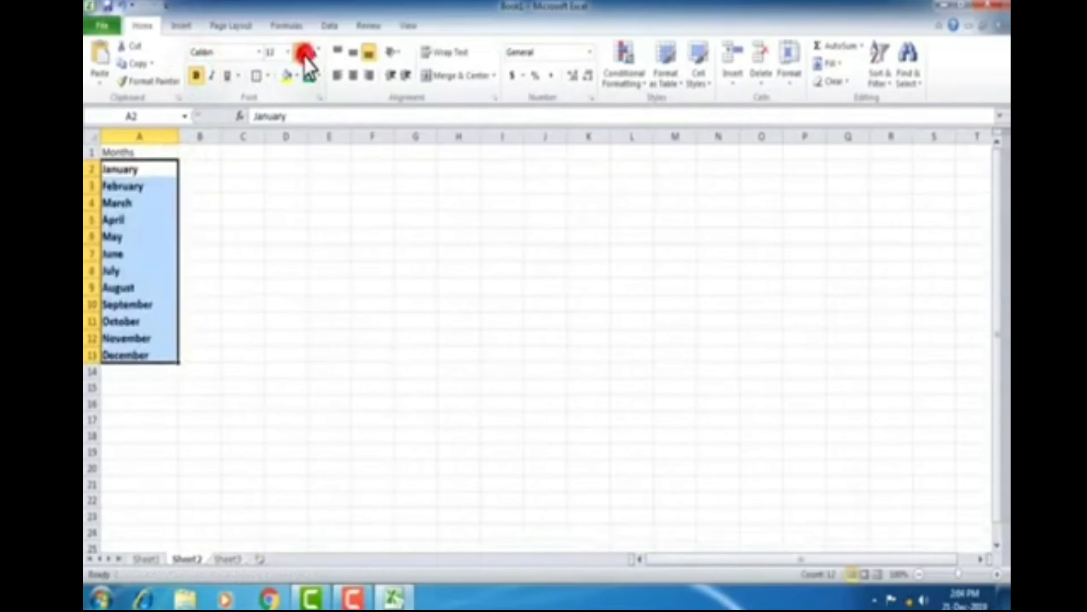
pyautogui.click(301, 52)
pyautogui.click(160, 150)
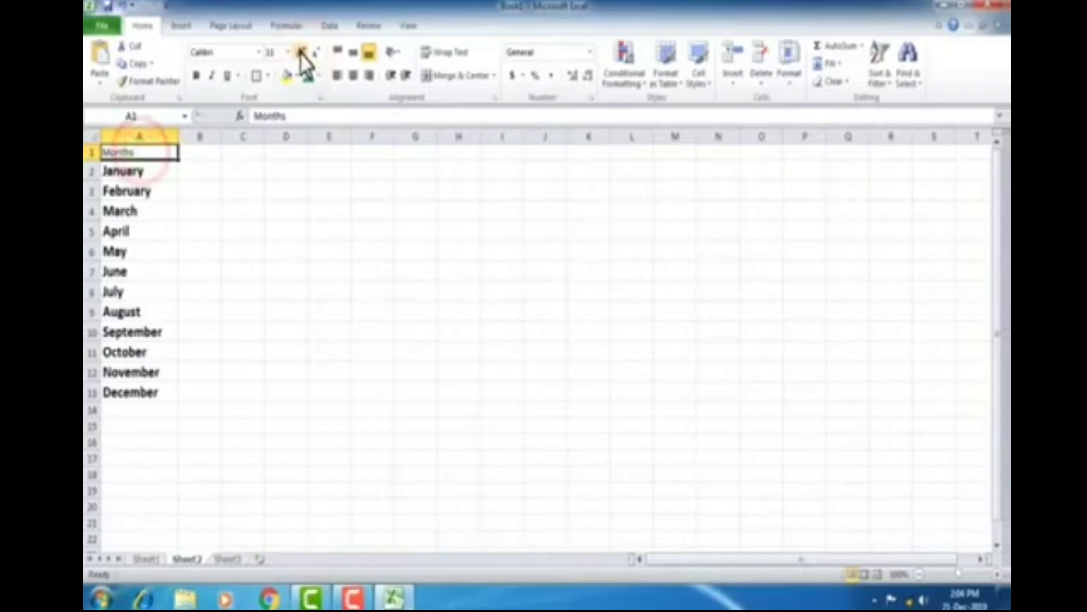
pyautogui.click(301, 52)
pyautogui.click(301, 52)
pyautogui.click(196, 76)
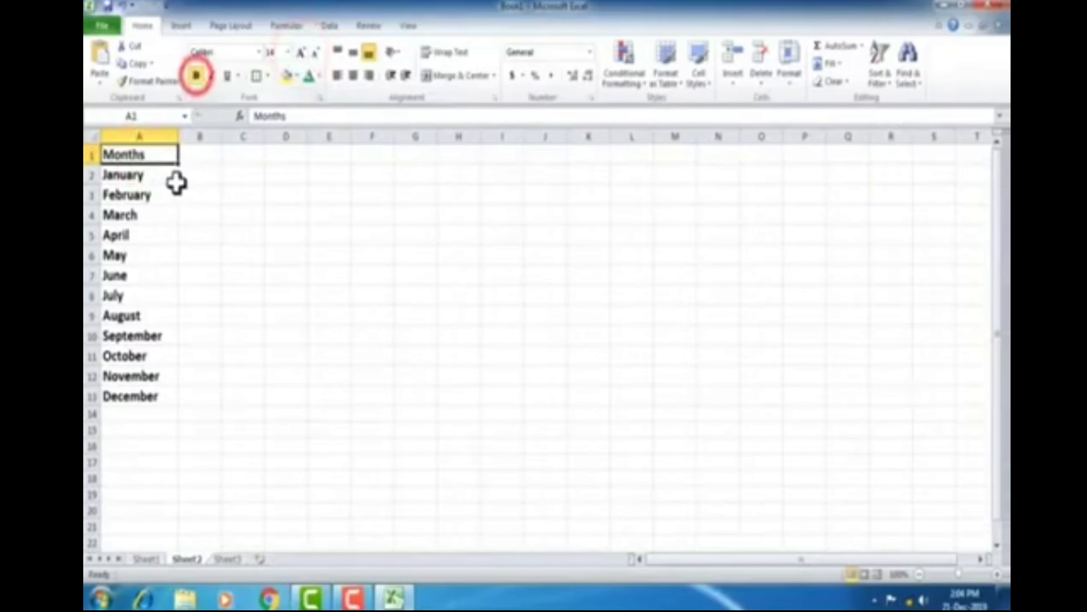
pyautogui.moveTo(171, 173); pyautogui.dragTo(152, 390)
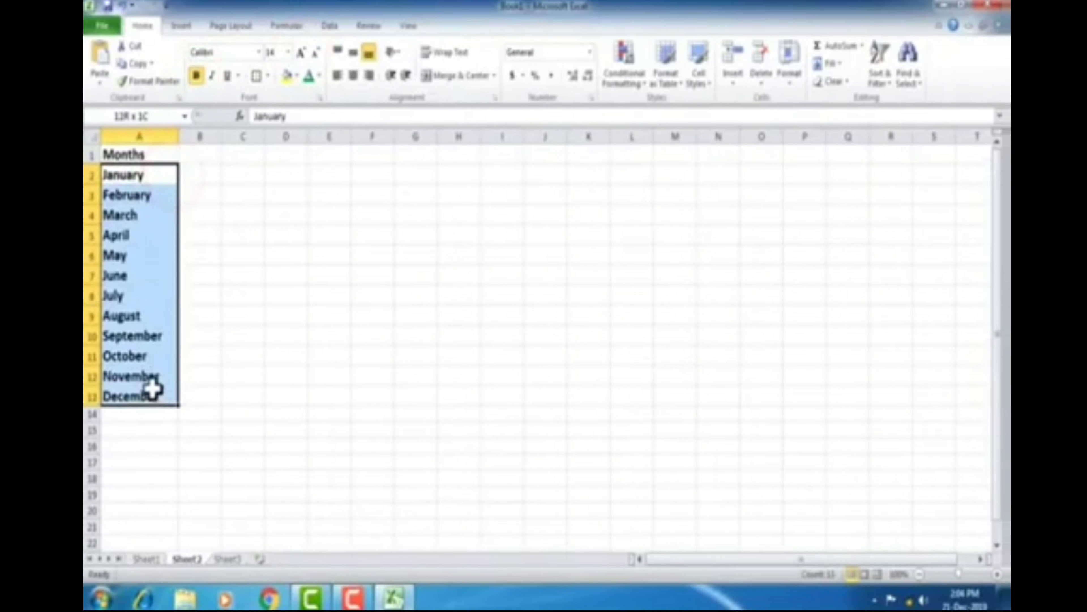
pyautogui.click(145, 175)
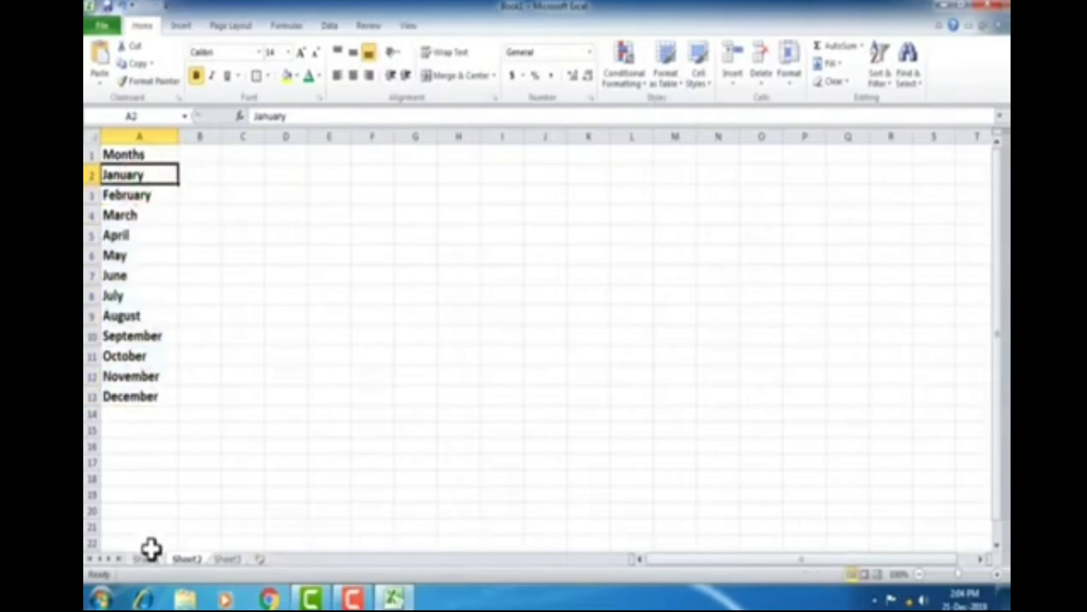
pyautogui.click(147, 557)
pyautogui.click(453, 159)
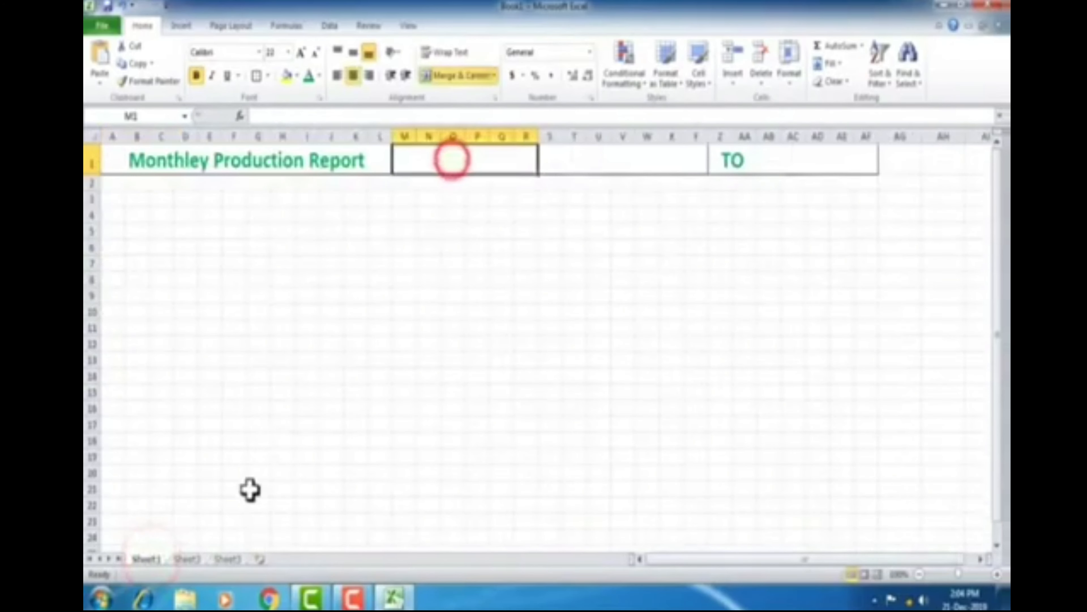
pyautogui.click(479, 309)
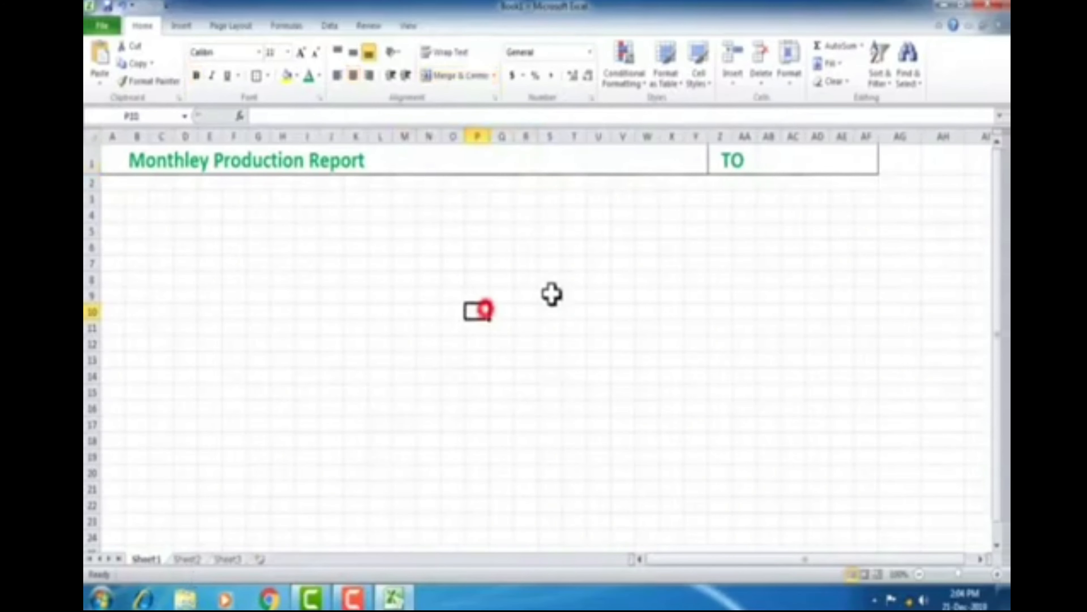
pyautogui.click(629, 284)
pyautogui.click(379, 247)
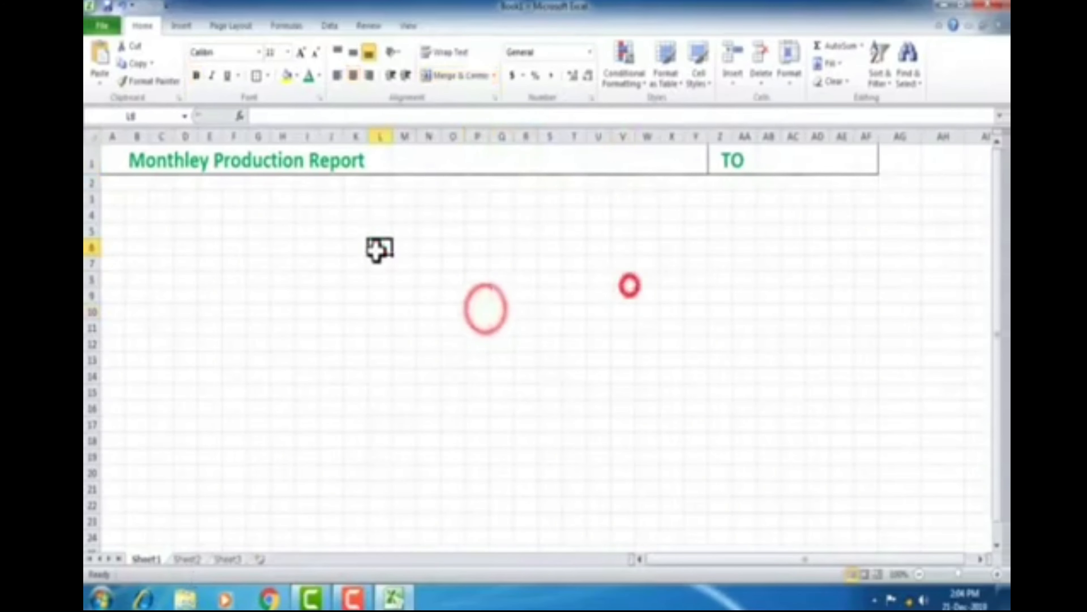
# Define the workbook-scoped name "Months" for the month names in Sheet2 cells A2:A13
pyautogui.click(188, 559)
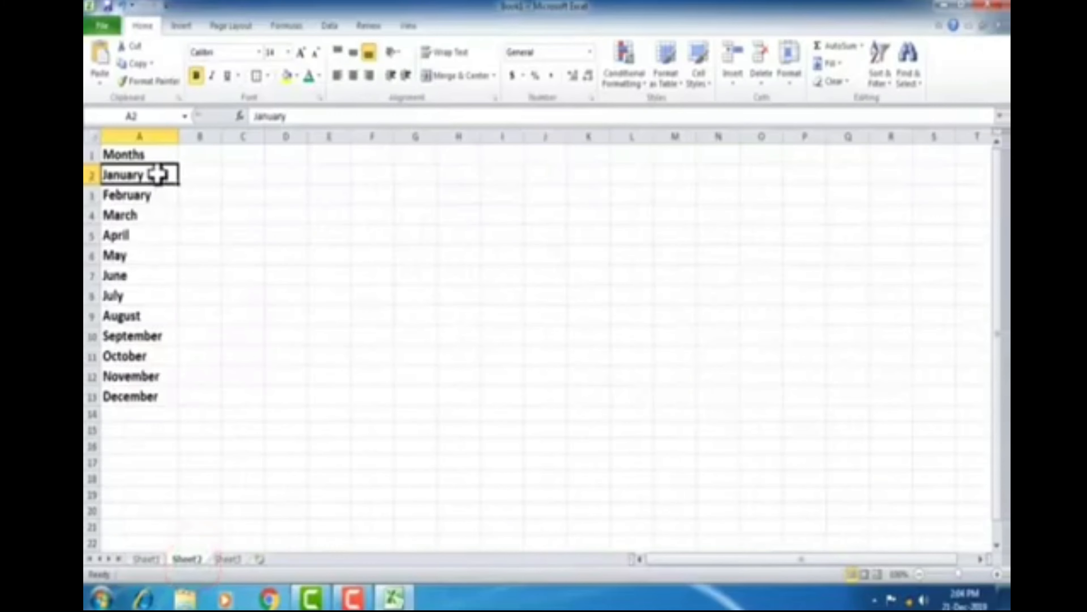
pyautogui.moveTo(160, 173); pyautogui.dragTo(146, 395)
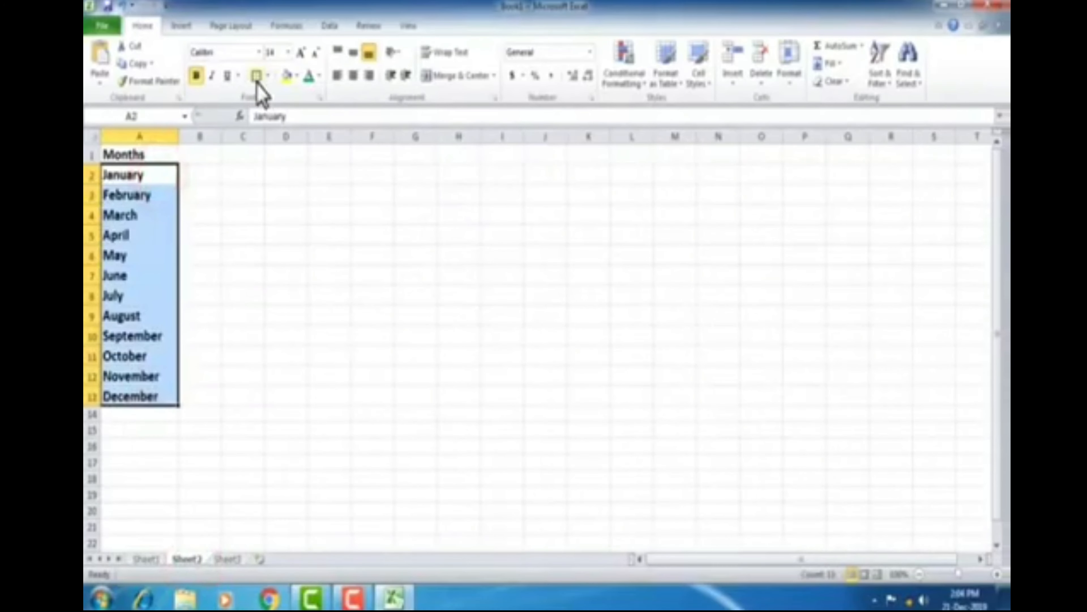
pyautogui.click(288, 26)
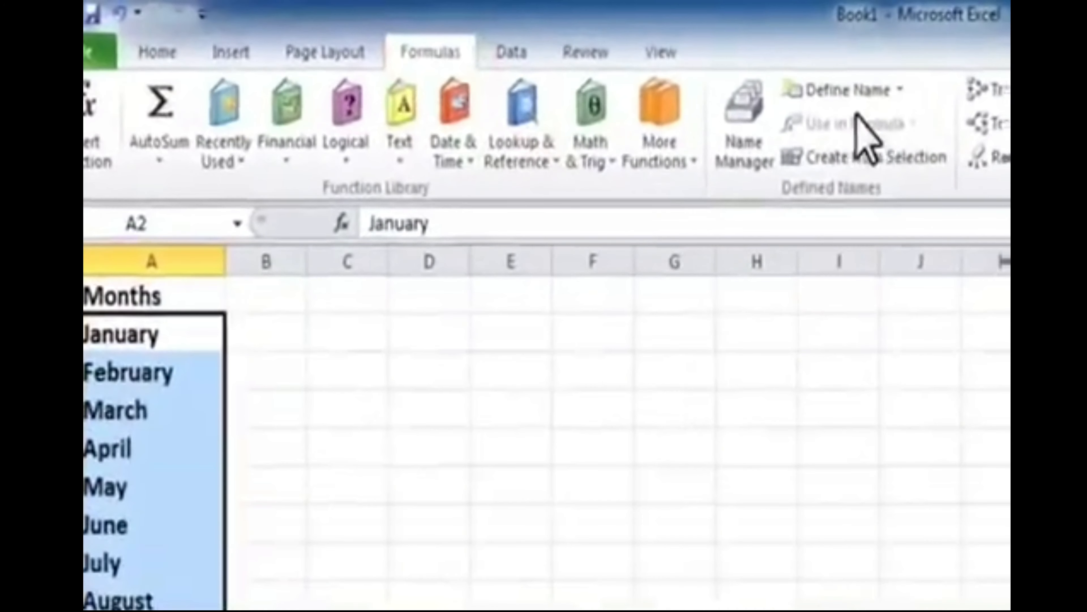
pyautogui.click(899, 90)
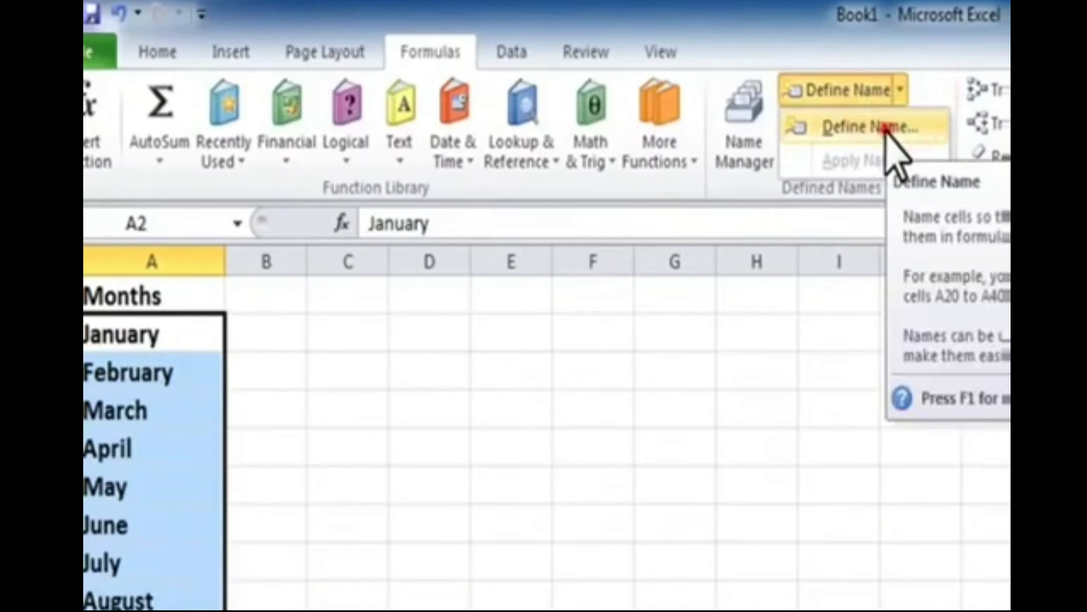
pyautogui.click(873, 127)
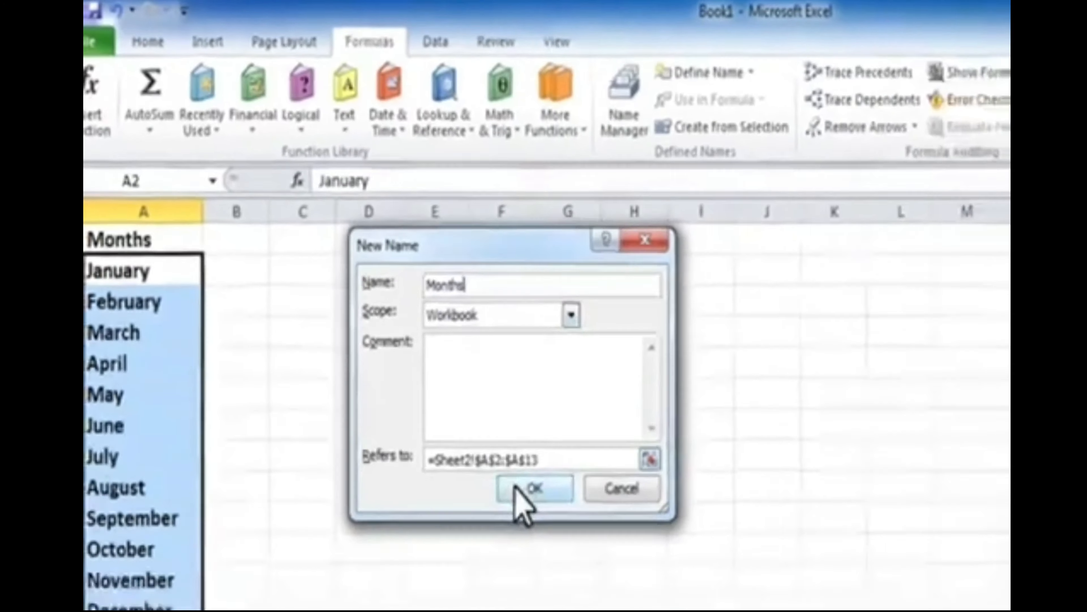
pyautogui.click(574, 538)
pyautogui.click(538, 537)
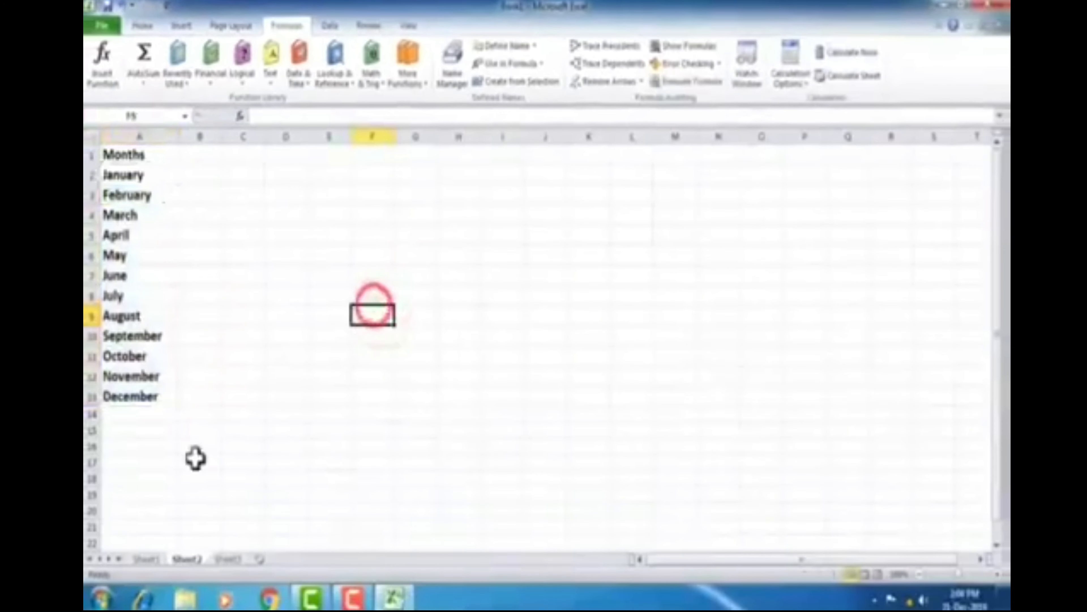
# On Sheet1, add list-type data validation with the source =months to the empty merged cell M1 in the header row
pyautogui.click(147, 558)
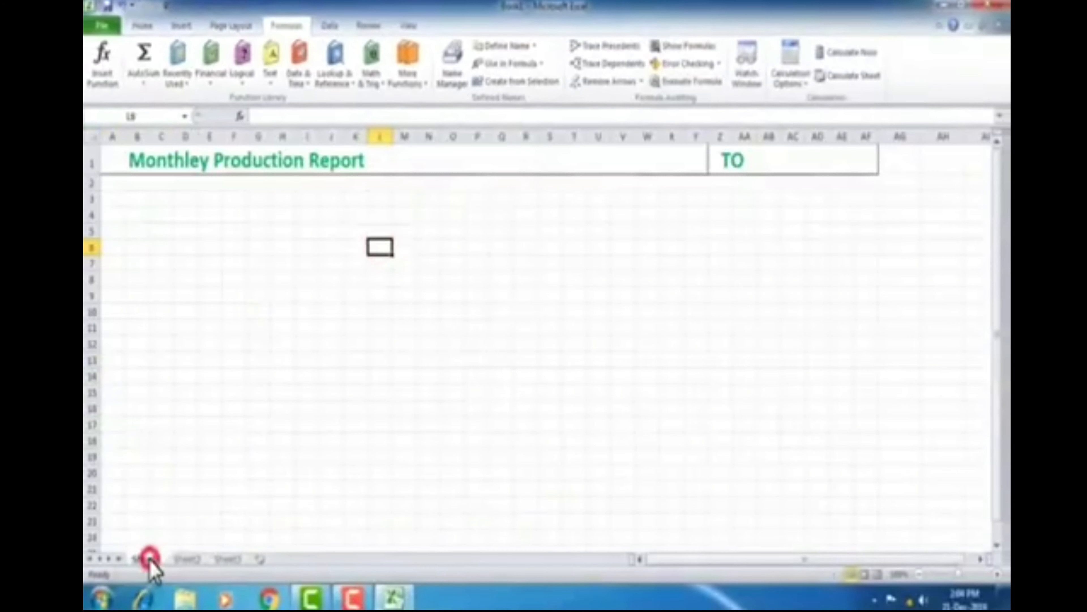
pyautogui.click(479, 168)
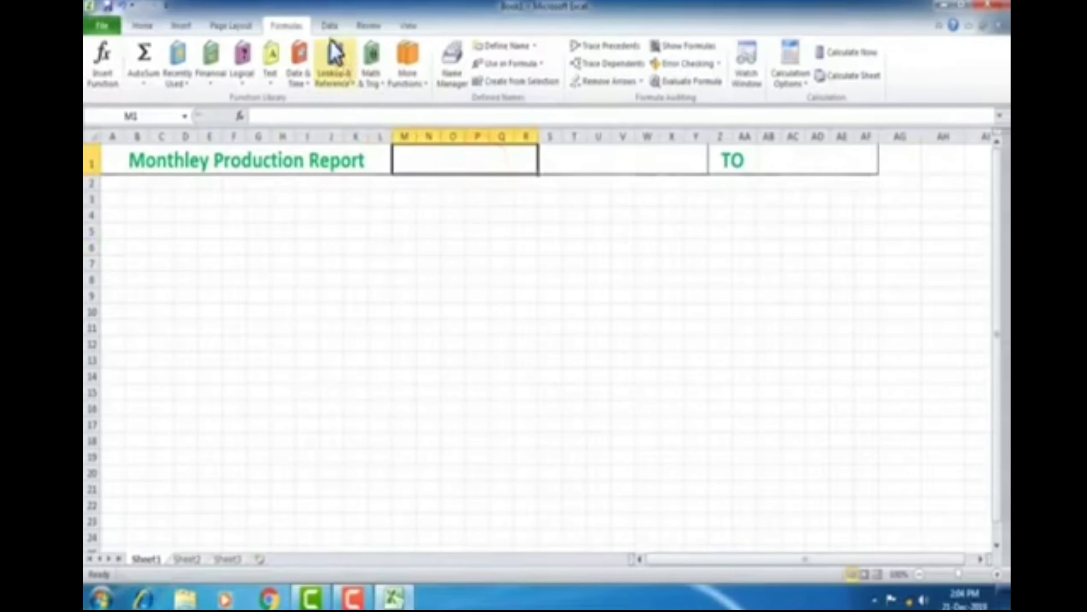
pyautogui.click(330, 26)
pyautogui.click(605, 79)
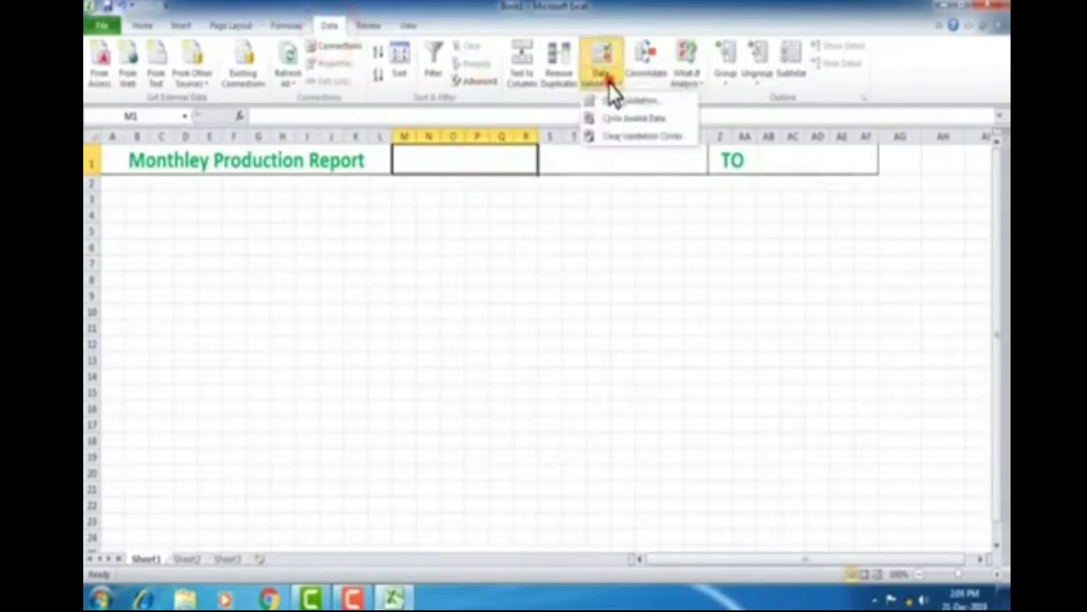
pyautogui.click(625, 106)
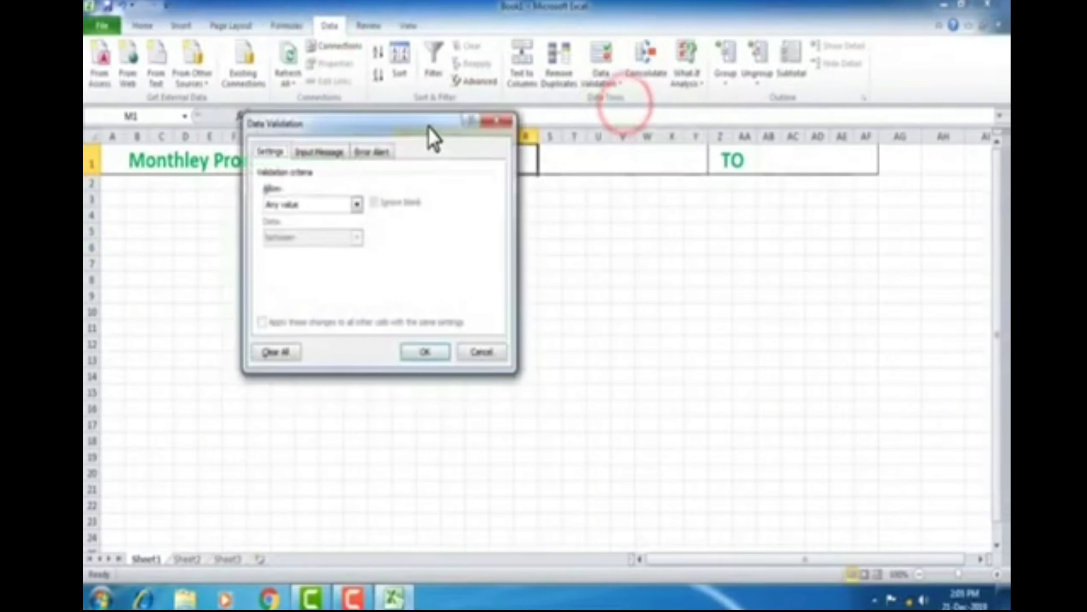
pyautogui.moveTo(436, 138); pyautogui.dragTo(738, 213)
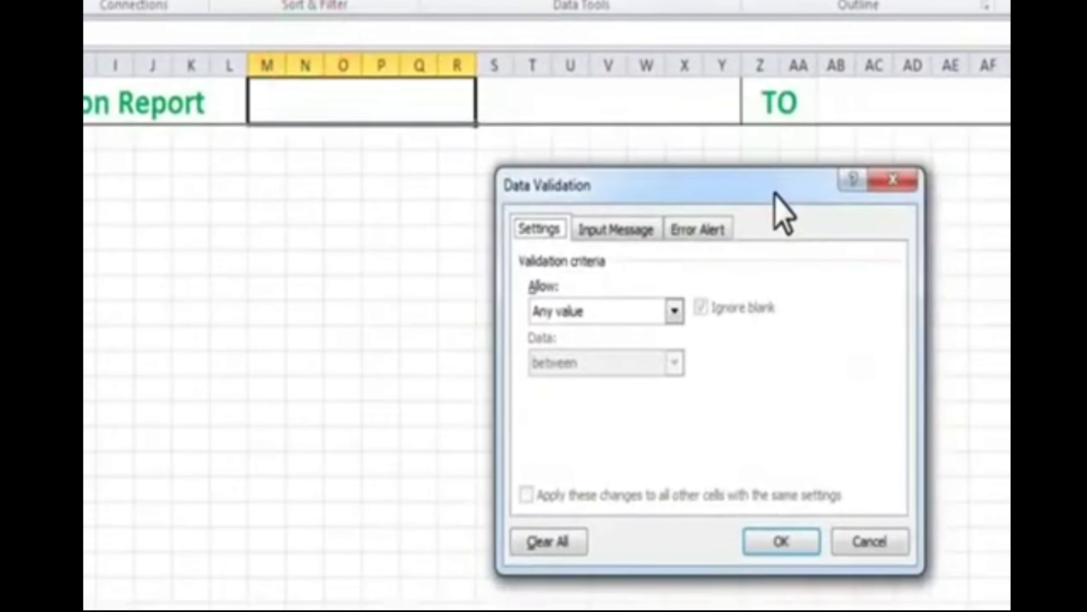
pyautogui.click(673, 309)
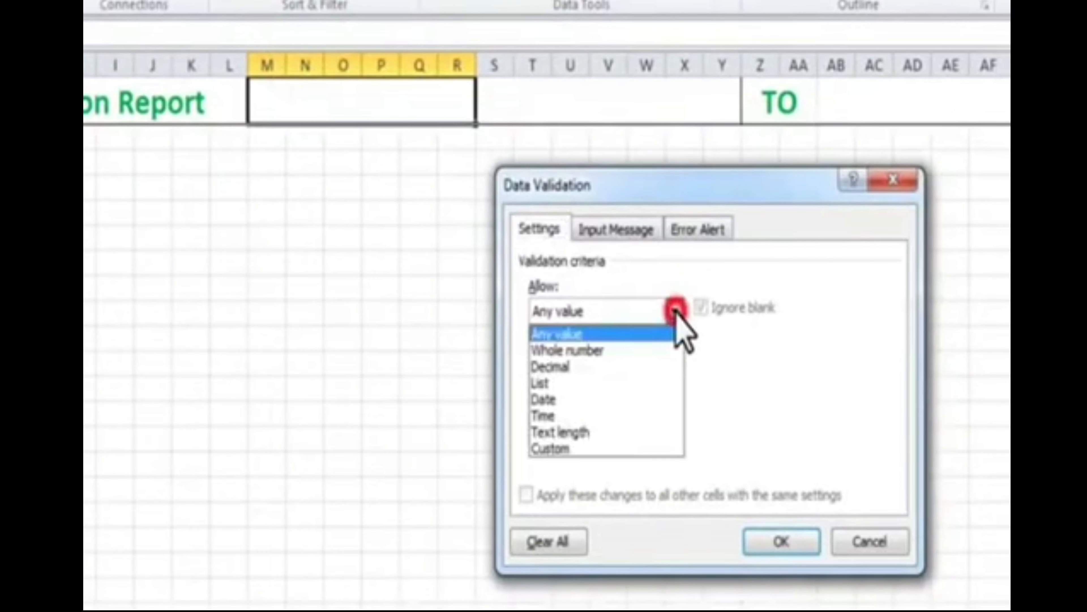
pyautogui.click(578, 379)
pyautogui.click(574, 414)
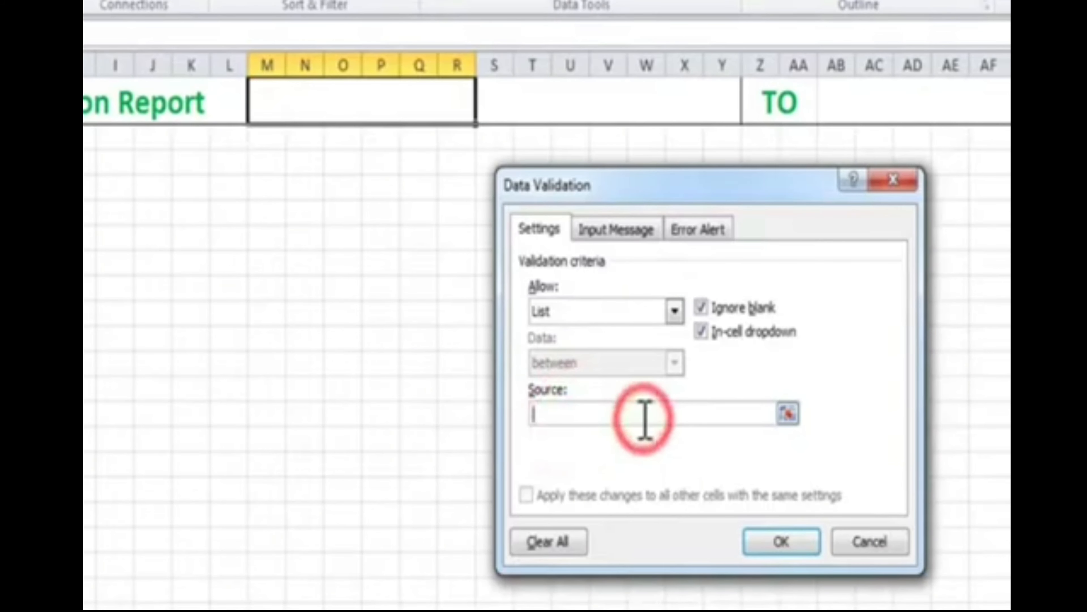
pyautogui.write('=months')
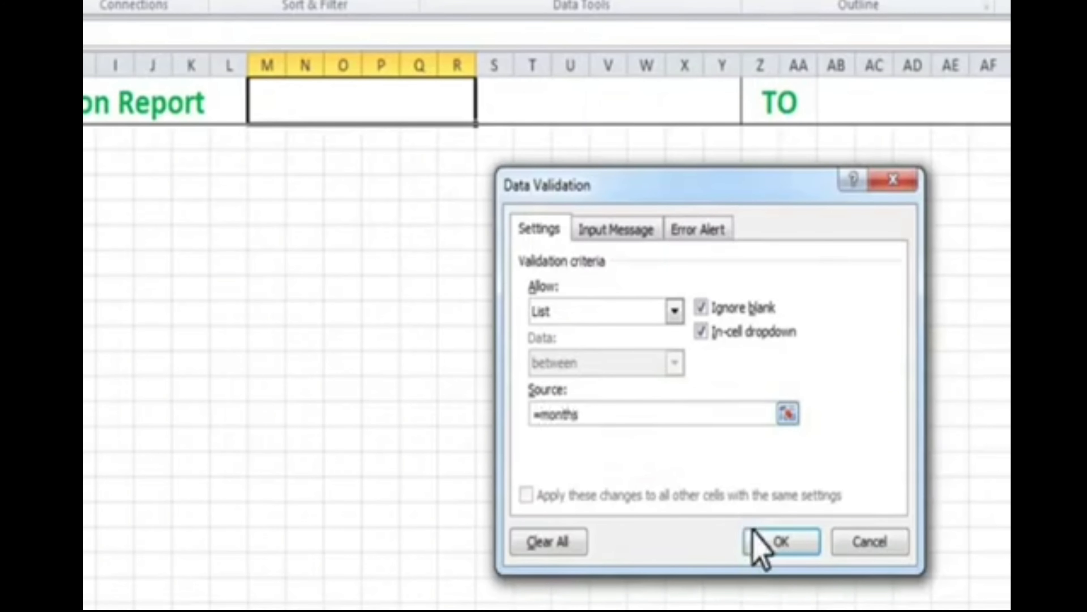
pyautogui.click(772, 539)
# Try the drop-down list in M1 by choosing March, and set the month to January
pyautogui.click(486, 112)
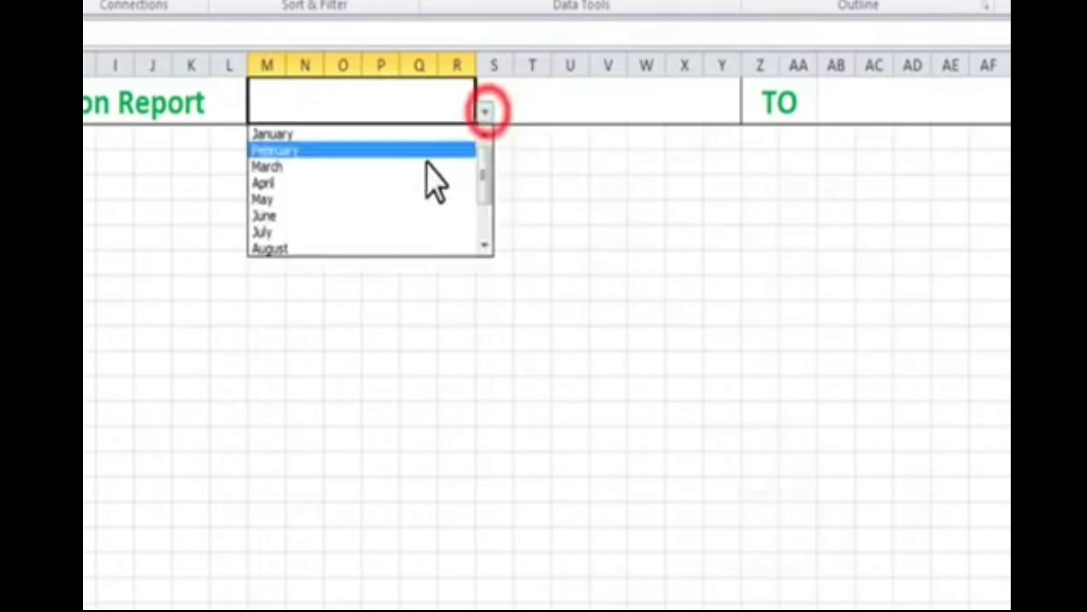
pyautogui.click(417, 167)
pyautogui.click(485, 111)
pyautogui.moveTo(484, 193); pyautogui.dragTo(479, 134)
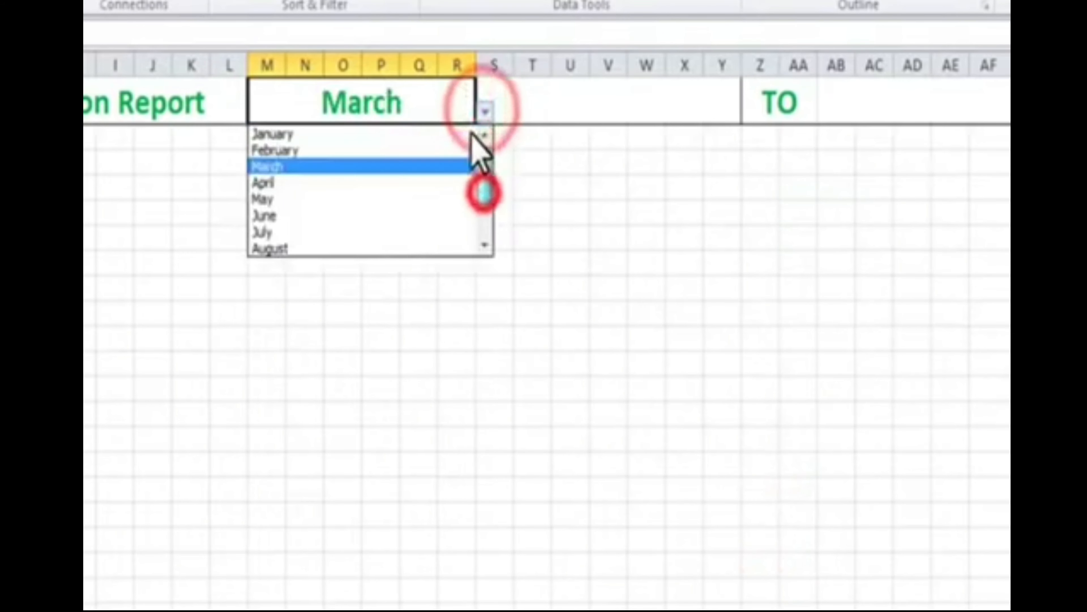
pyautogui.click(341, 136)
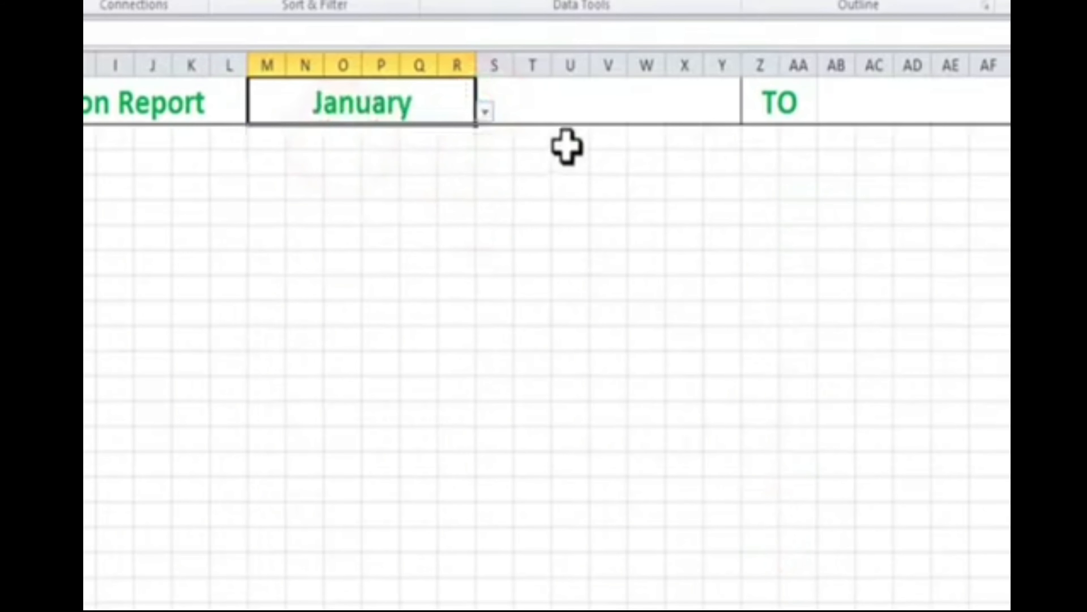
# Enter the formula =DATEVALUE("1"&M1) in the merged cell S1 to calculate the month's start date
pyautogui.click(589, 104)
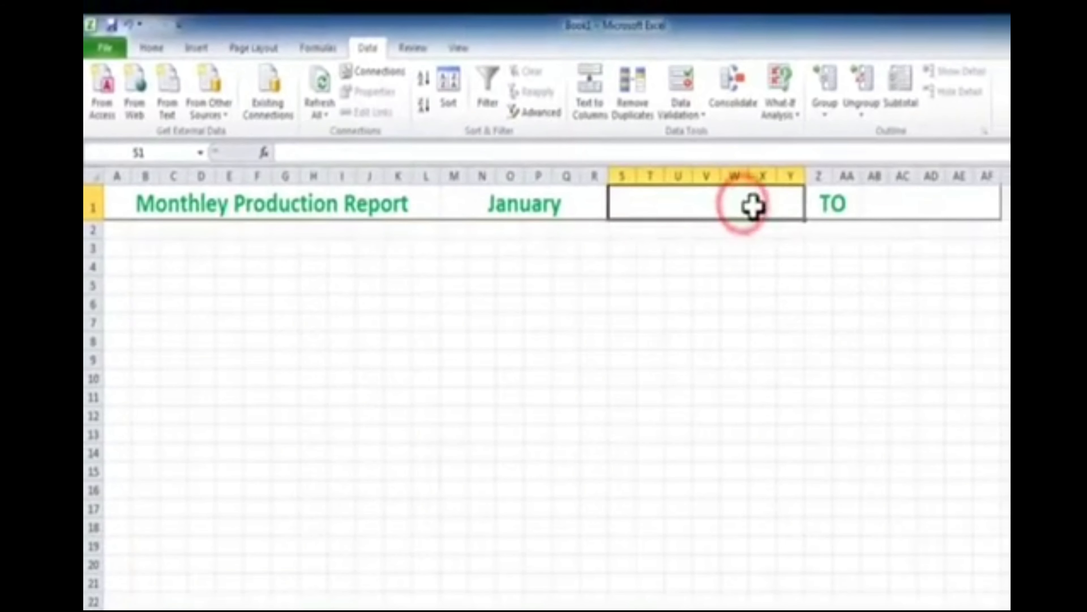
pyautogui.click(896, 205)
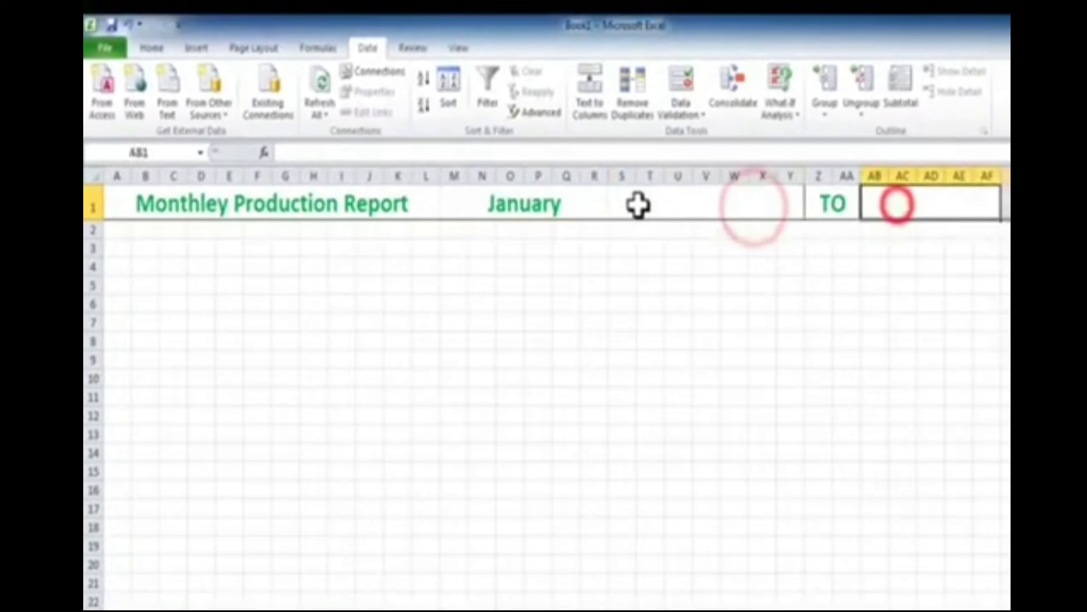
pyautogui.click(720, 205)
pyautogui.click(492, 151)
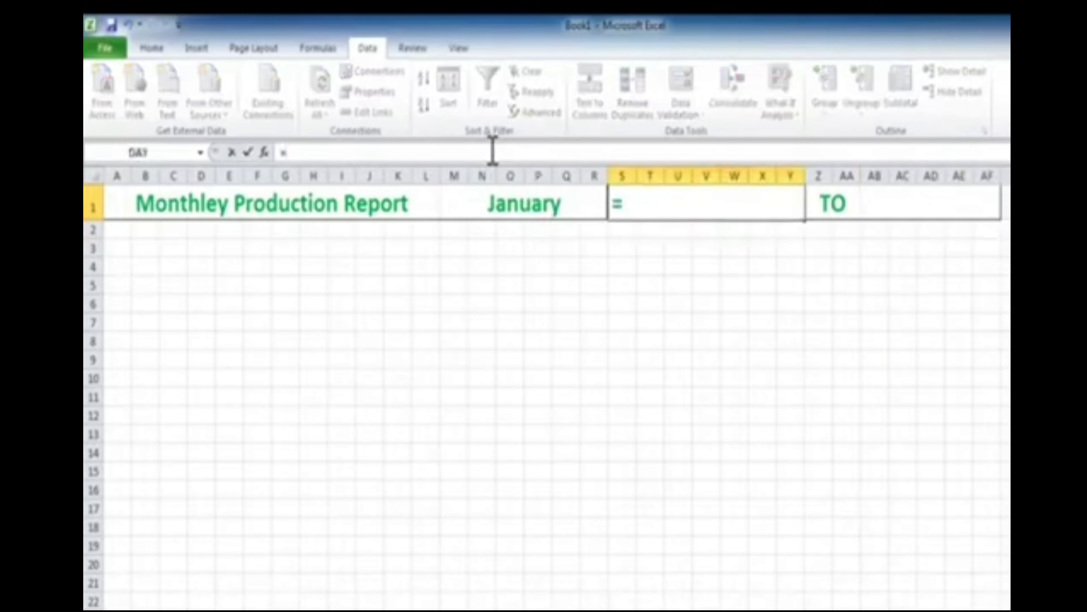
pyautogui.write('=date')
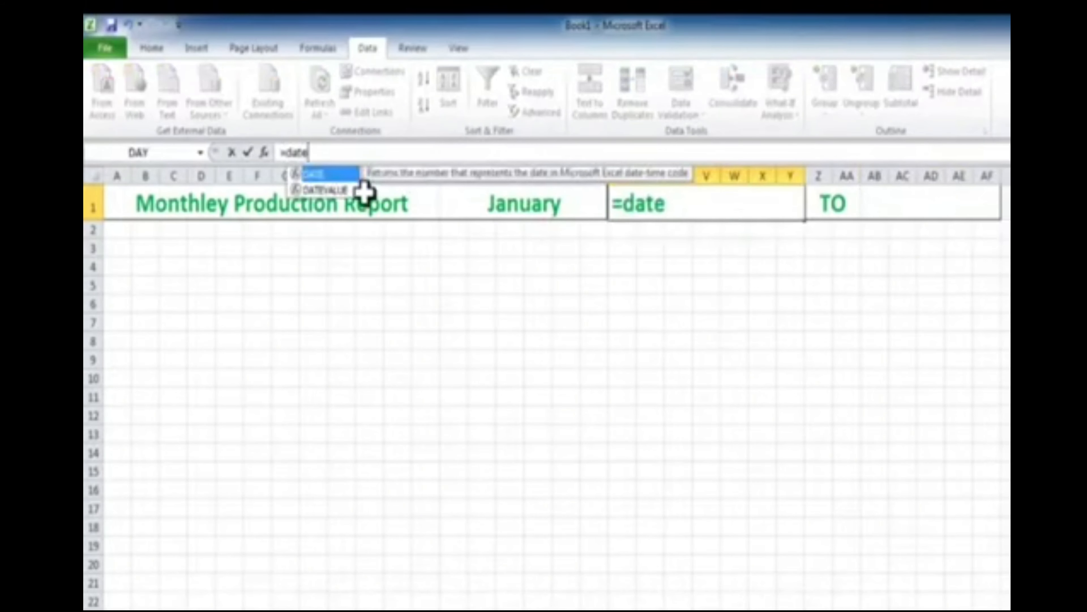
pyautogui.doubleClick(330, 190)
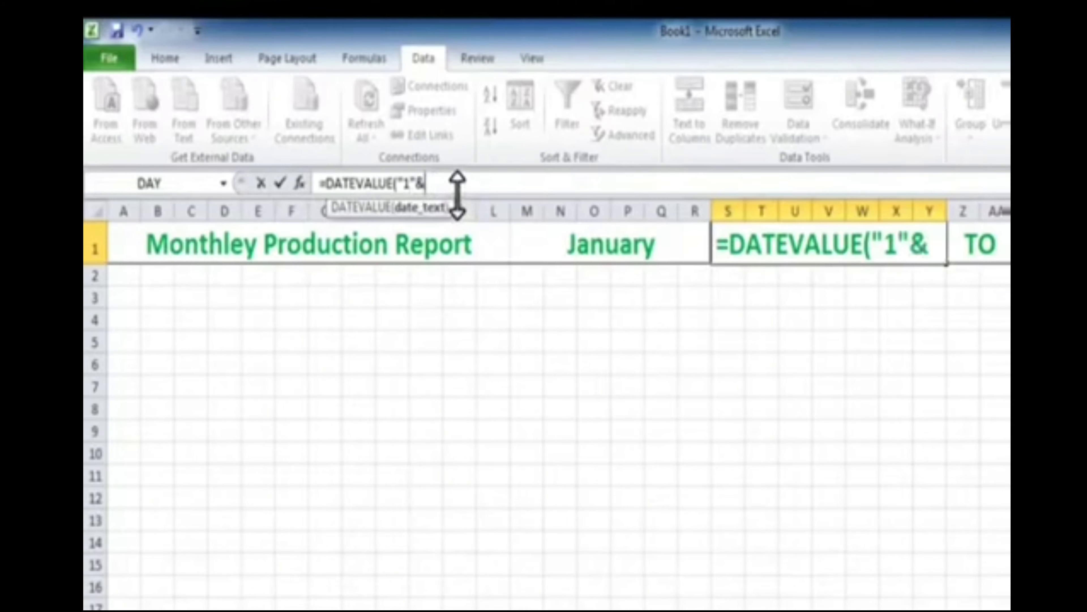
pyautogui.click(608, 248)
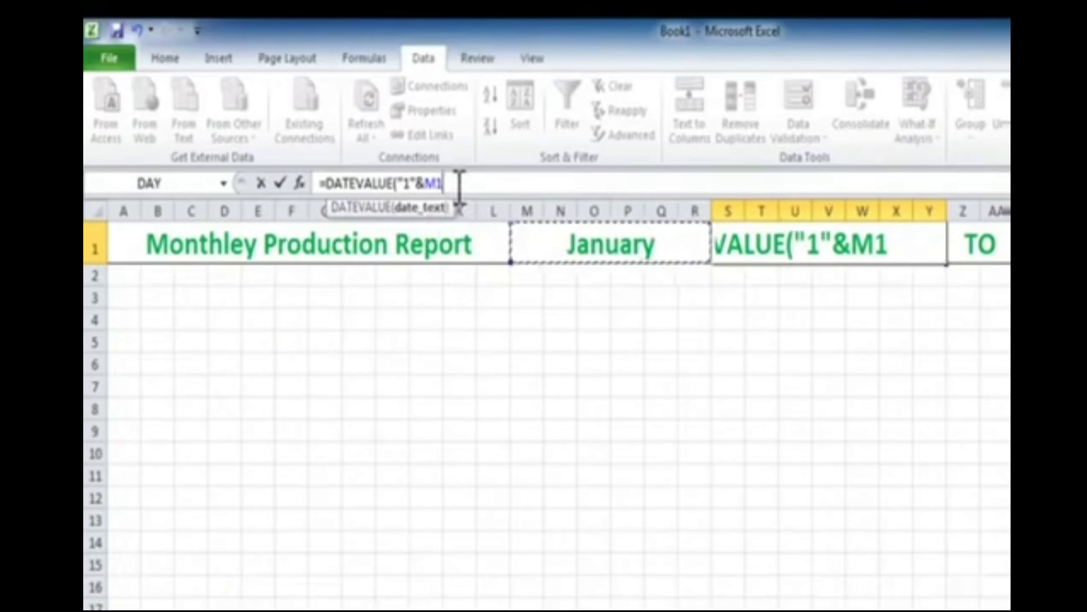
pyautogui.write(')')
pyautogui.press('Return')
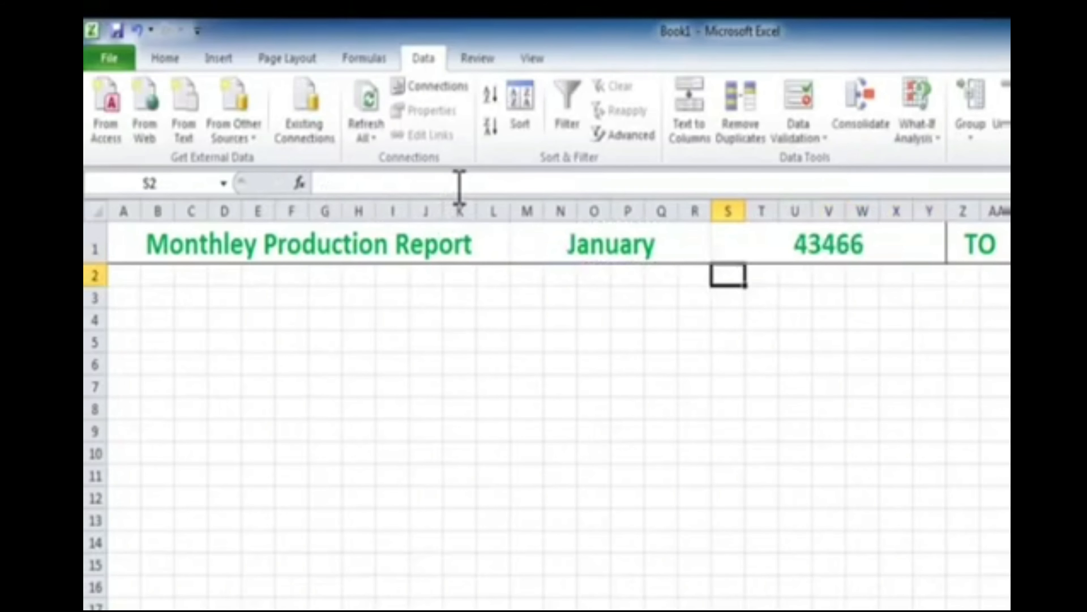
# Format the start date in S1 with the Short Date number format
pyautogui.click(810, 256)
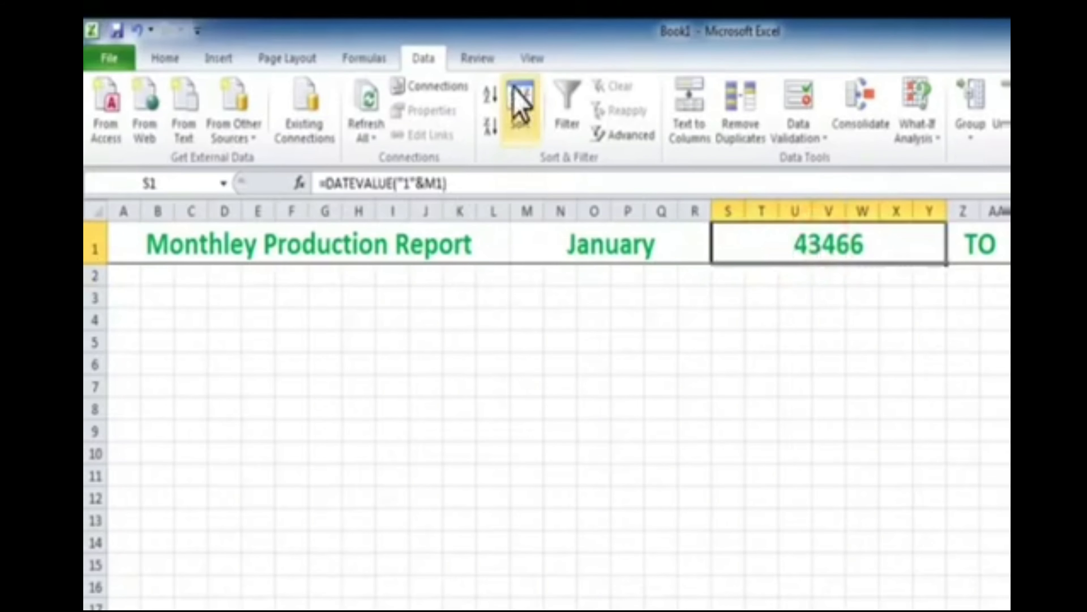
pyautogui.click(178, 60)
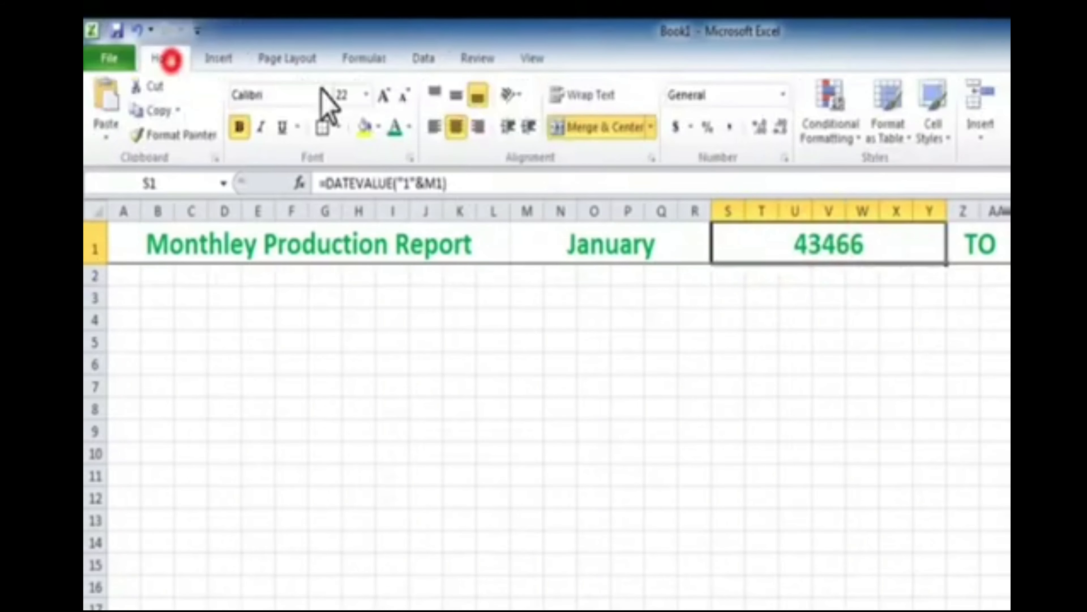
pyautogui.click(784, 95)
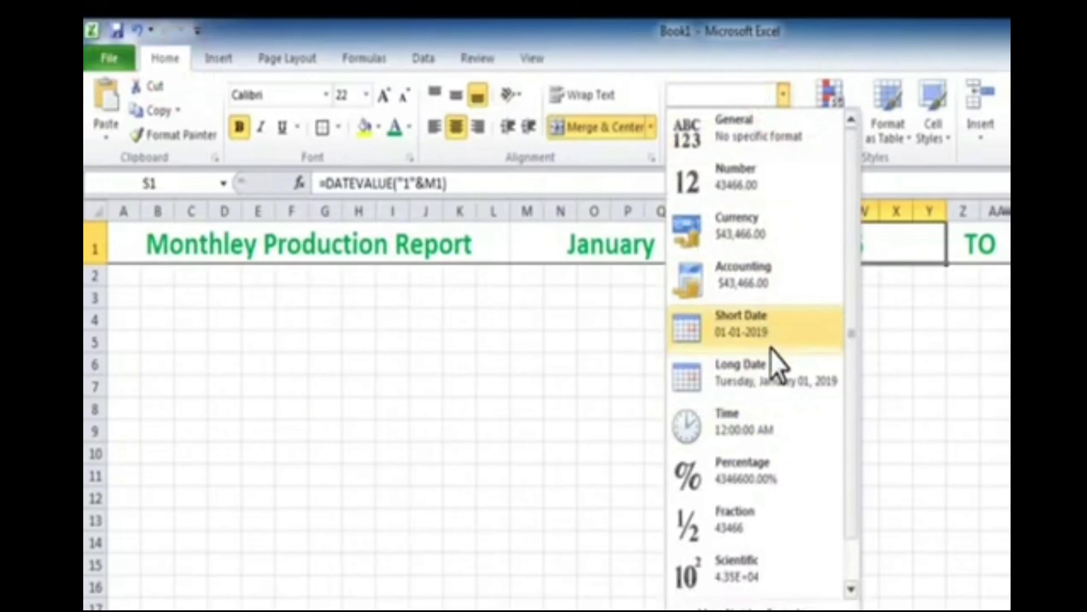
pyautogui.click(763, 336)
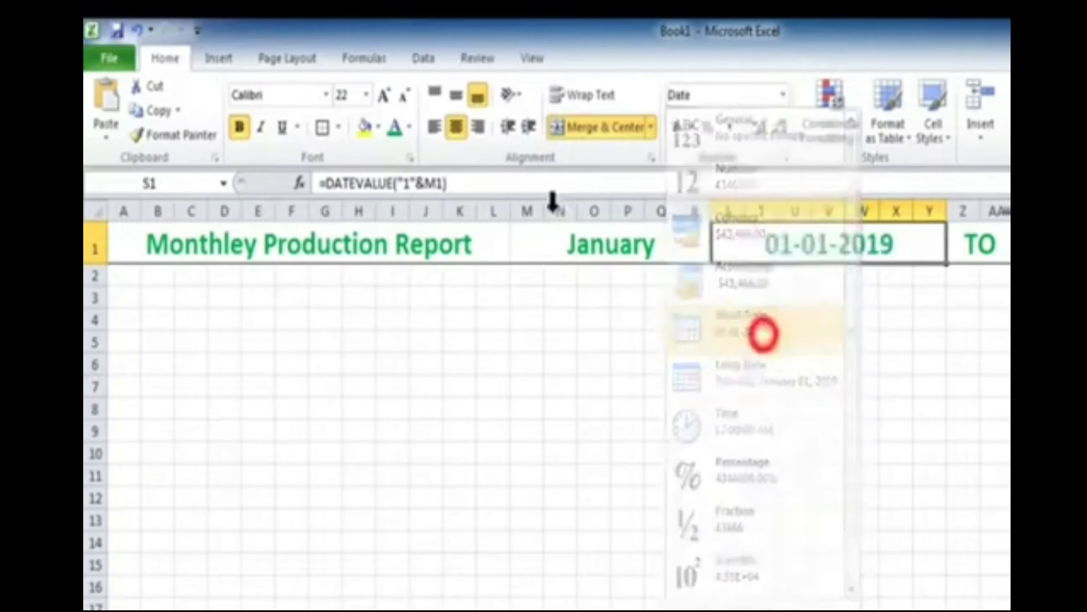
pyautogui.rightClick(853, 248)
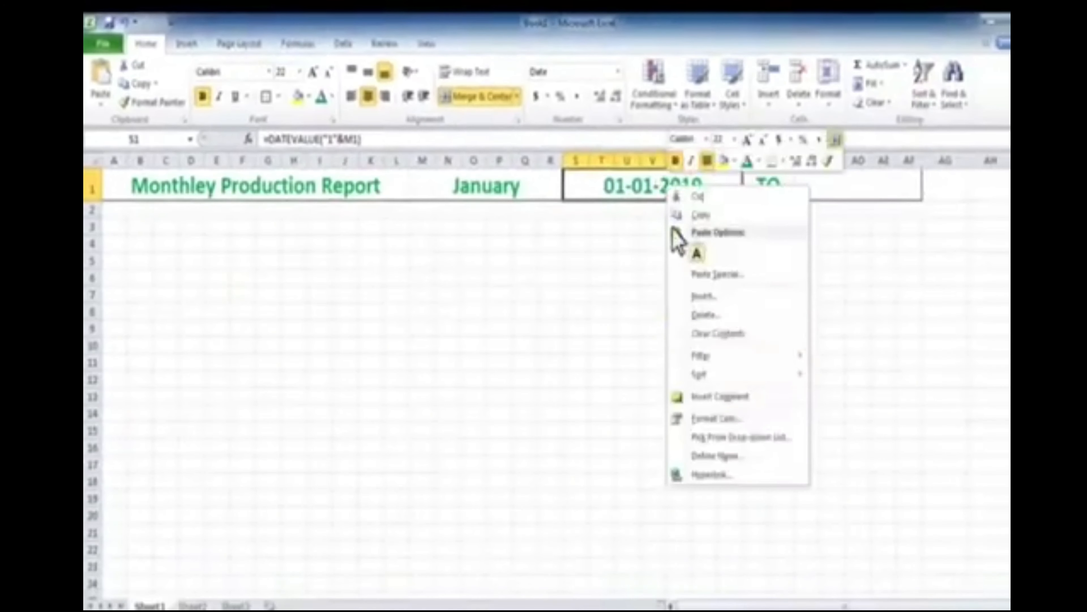
pyautogui.click(728, 418)
pyautogui.click(573, 410)
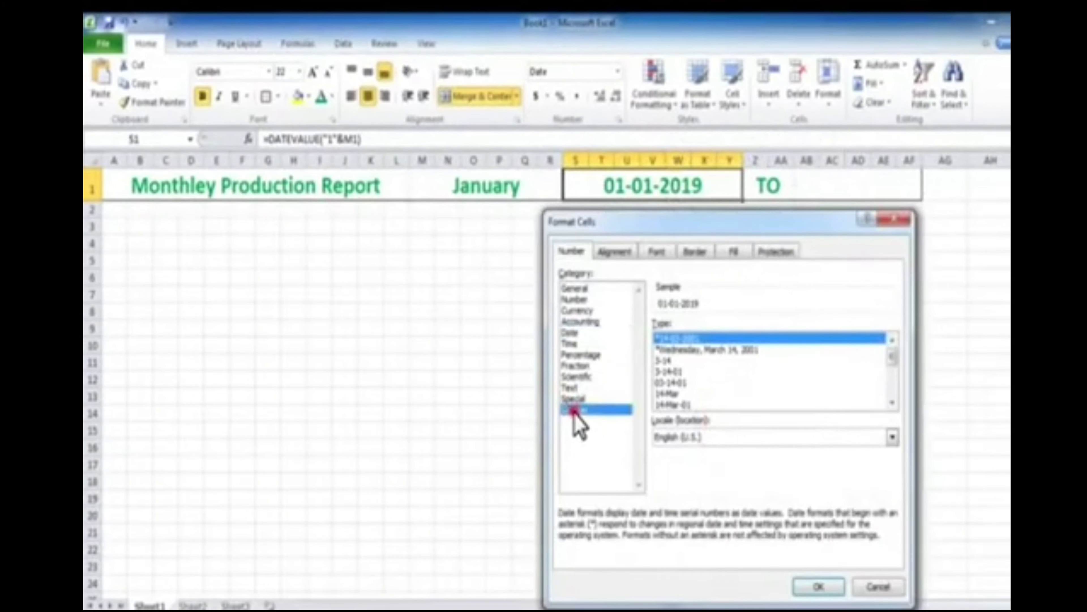
pyautogui.click(878, 587)
# Enter the formula =EOMONTH(S1,0) in the merged cell AB1 after "TO" to calculate the month's end date
pyautogui.click(862, 183)
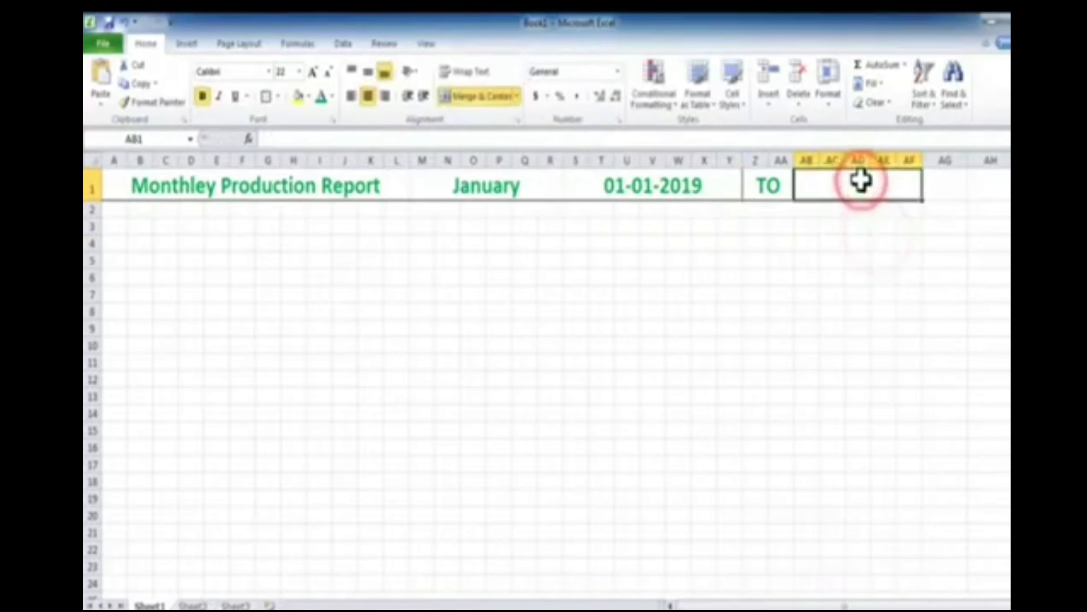
pyautogui.click(333, 138)
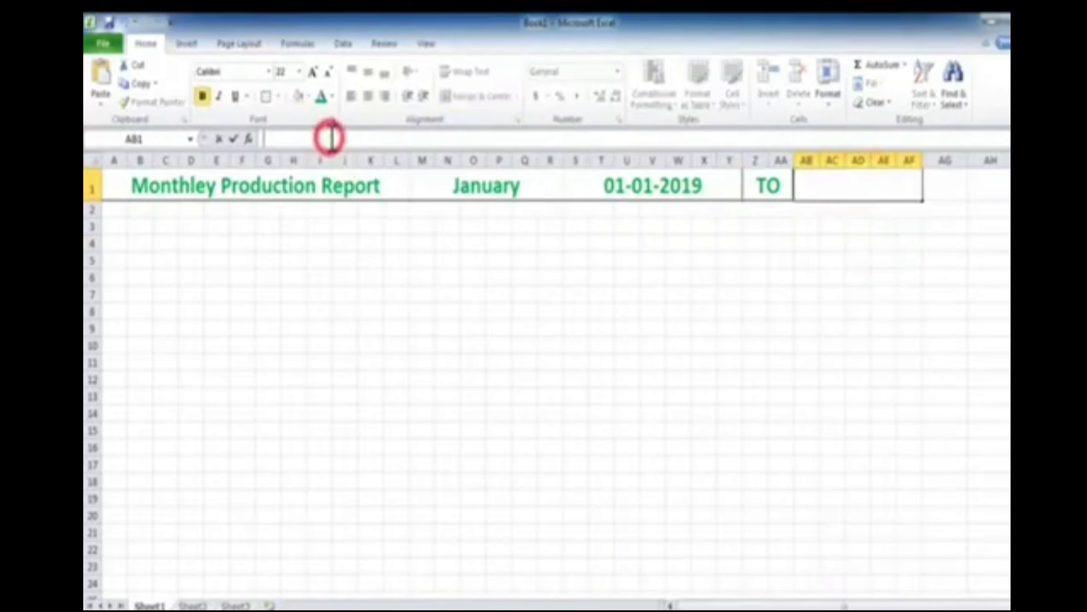
pyautogui.write('=')
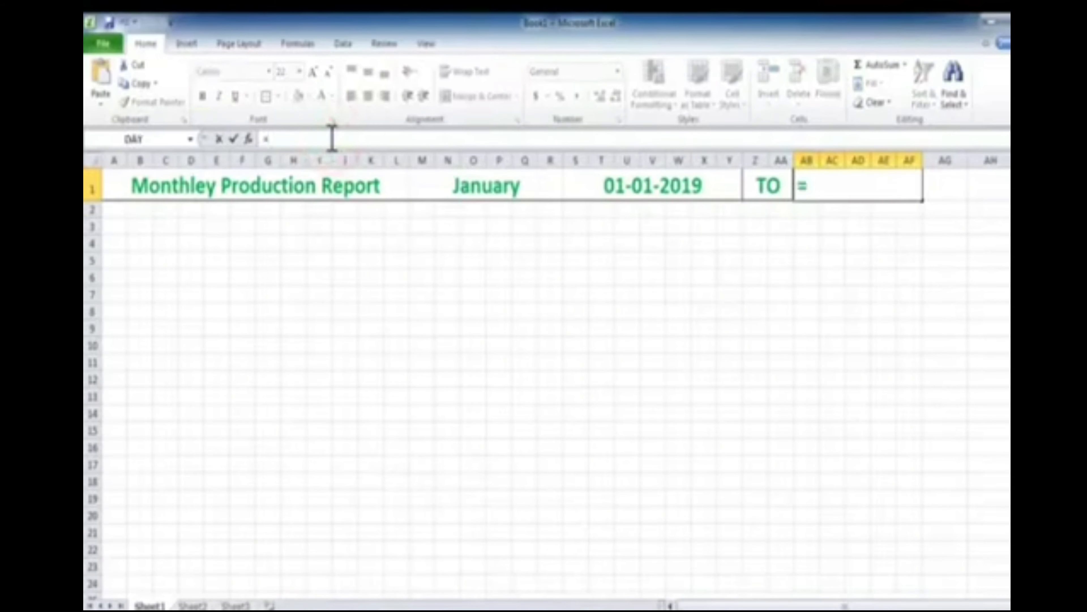
pyautogui.write('eo')
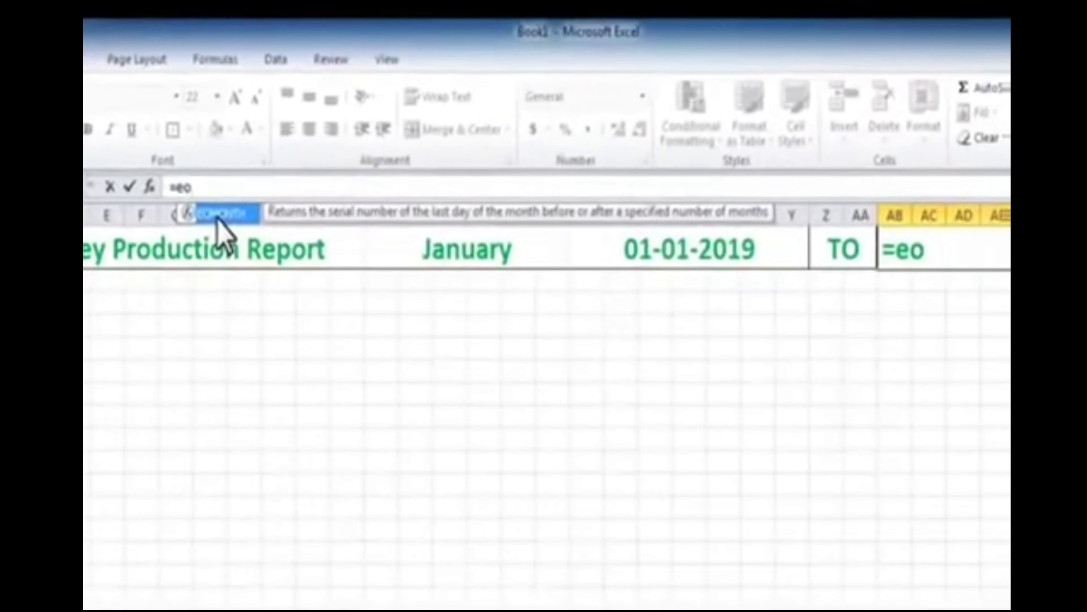
pyautogui.doubleClick(230, 213)
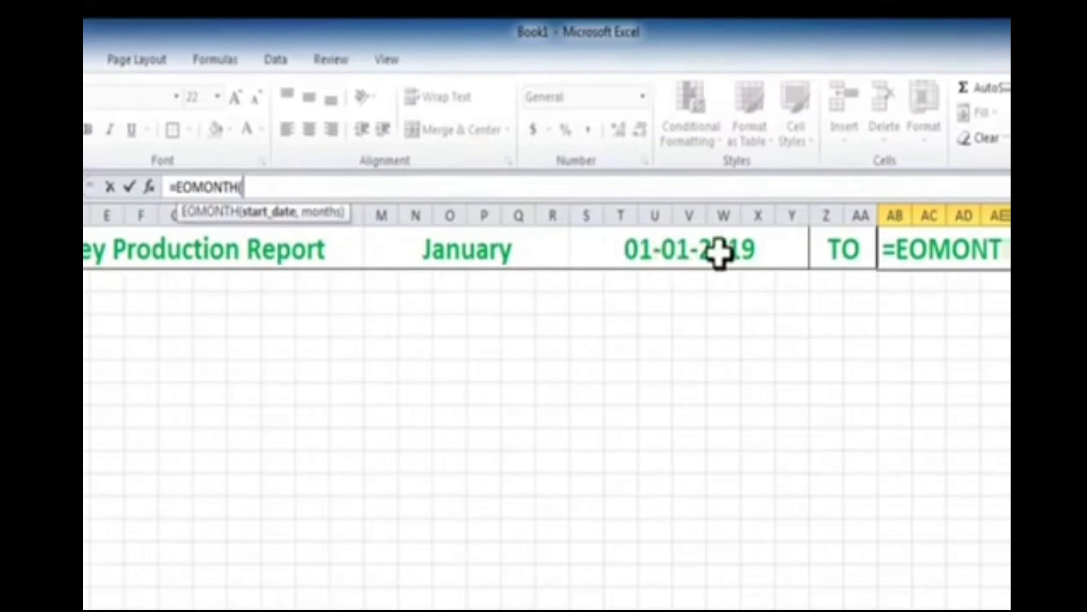
pyautogui.click(690, 252)
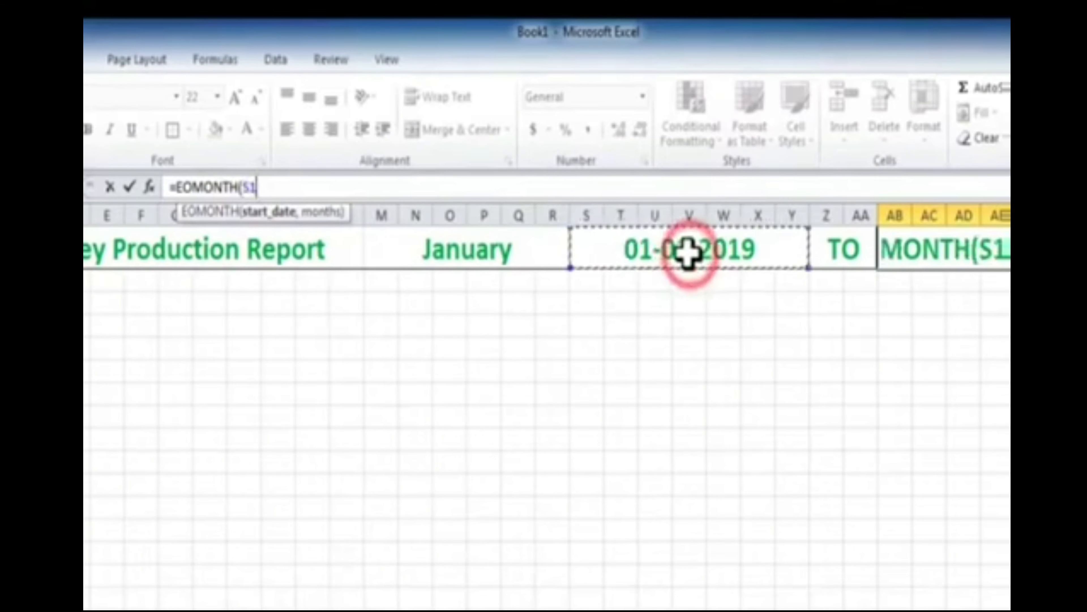
pyautogui.write(',')
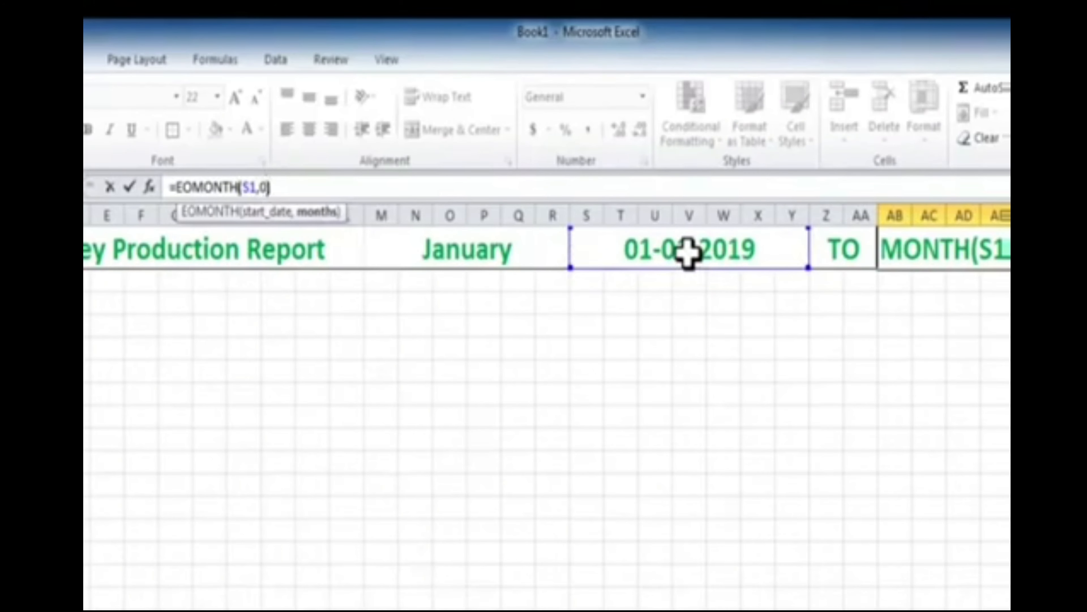
pyautogui.write('0)')
pyautogui.press('Return')
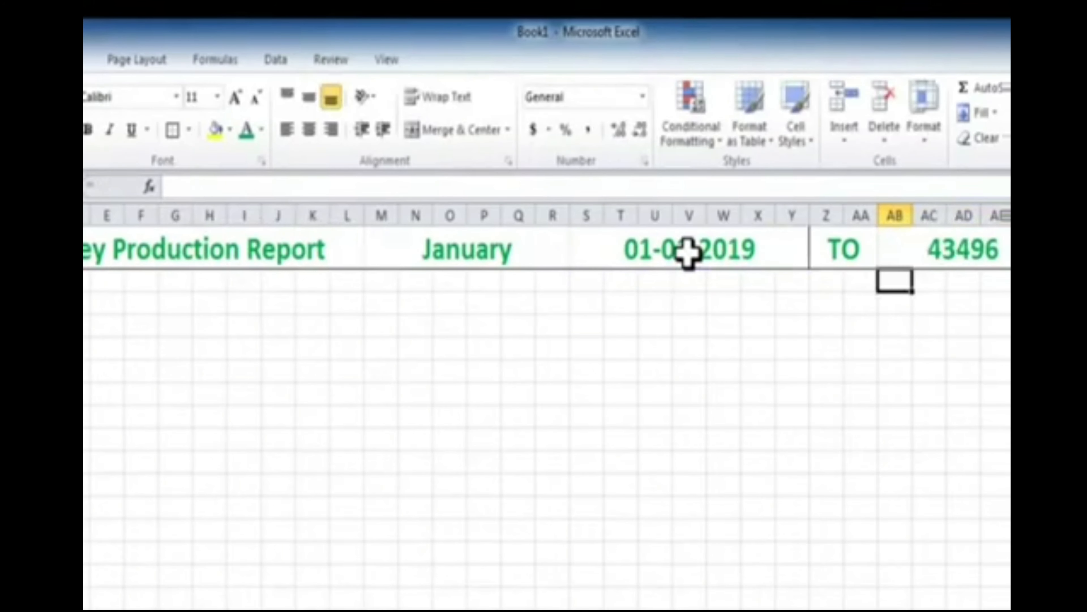
# Format the end date in AB1 with the Short Date number format
pyautogui.click(949, 257)
pyautogui.click(642, 96)
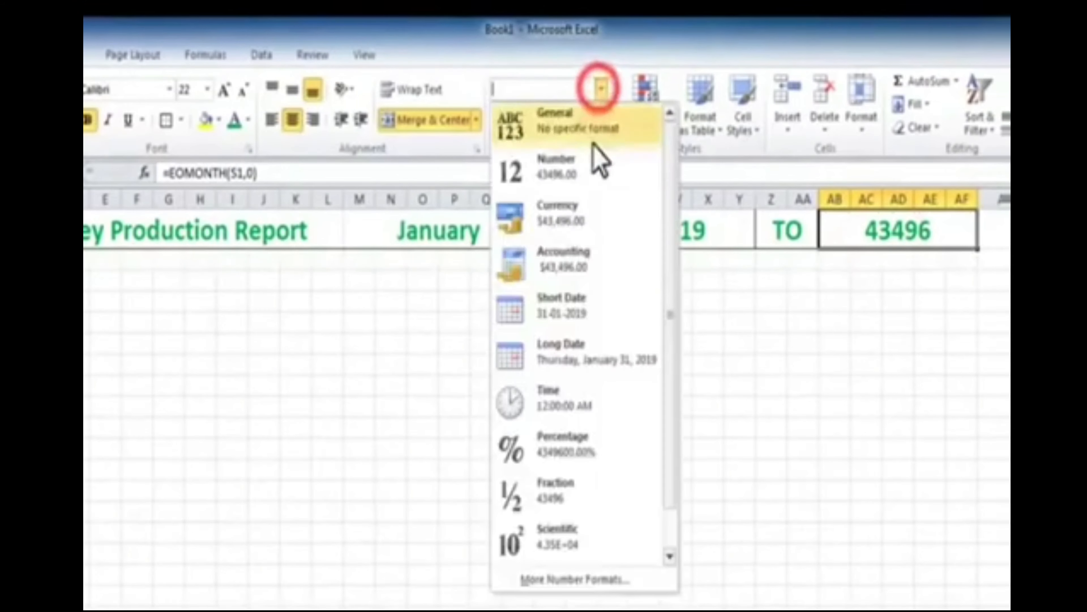
pyautogui.click(578, 309)
pyautogui.click(867, 300)
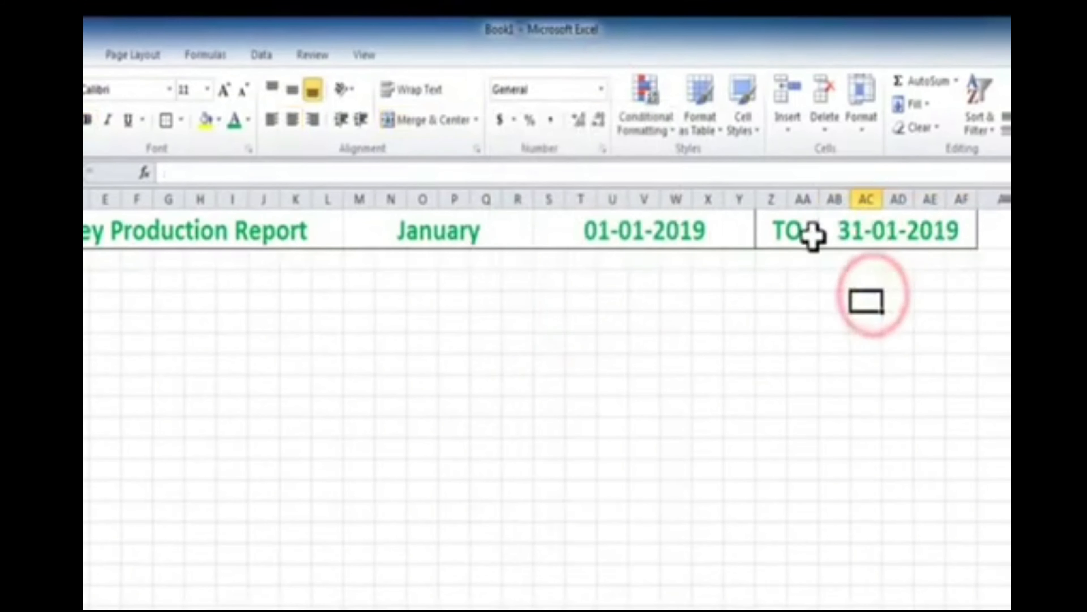
# Test the month drop-down in M1 by choosing February, April, June, July and December, checking the start and end dates each time
pyautogui.click(843, 231)
pyautogui.click(467, 233)
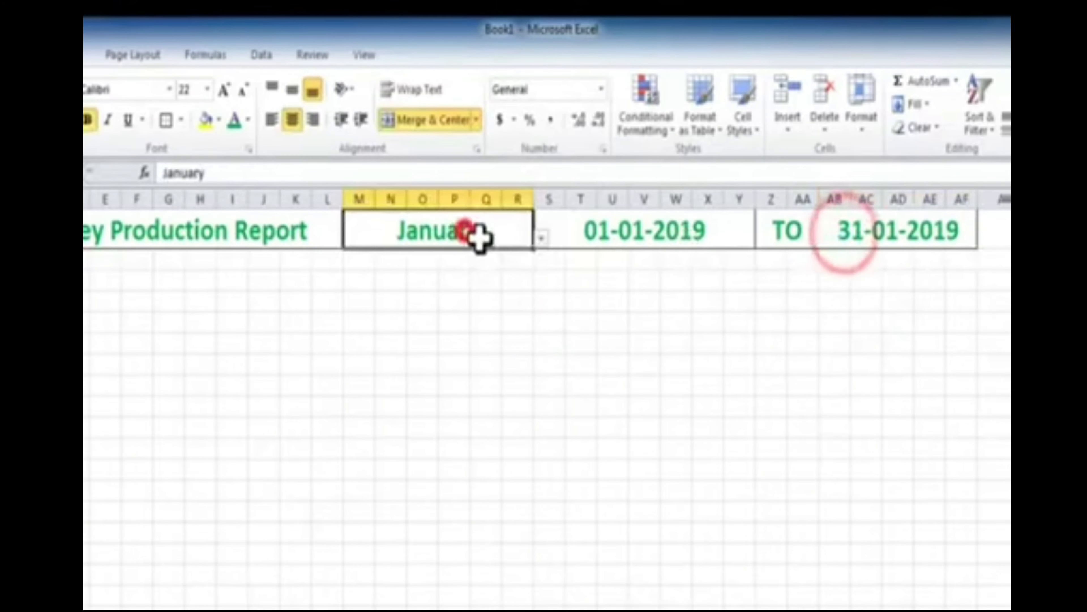
pyautogui.click(541, 239)
pyautogui.click(431, 268)
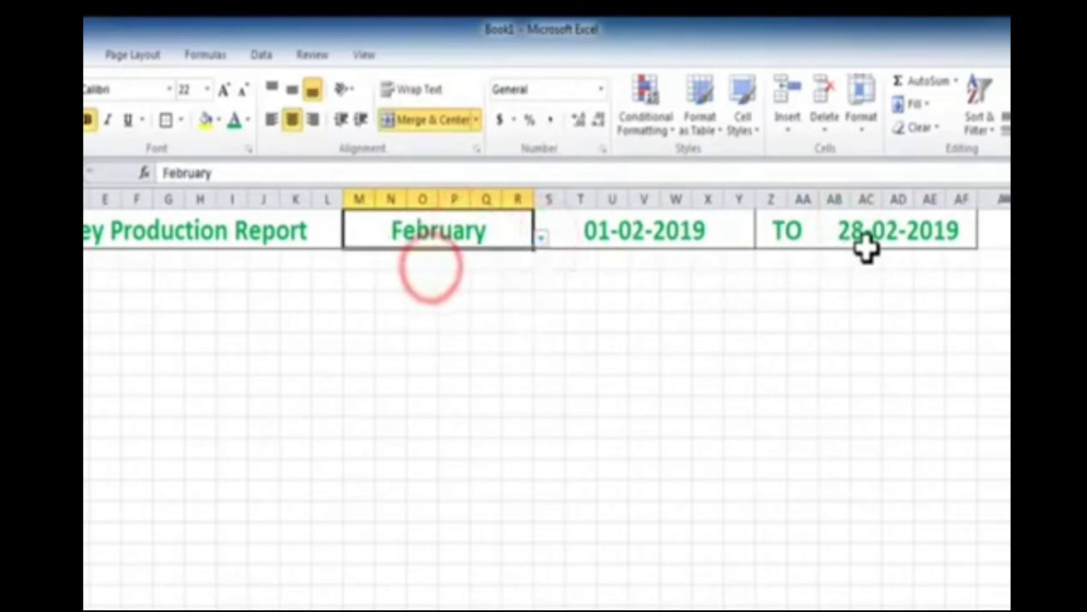
pyautogui.click(541, 238)
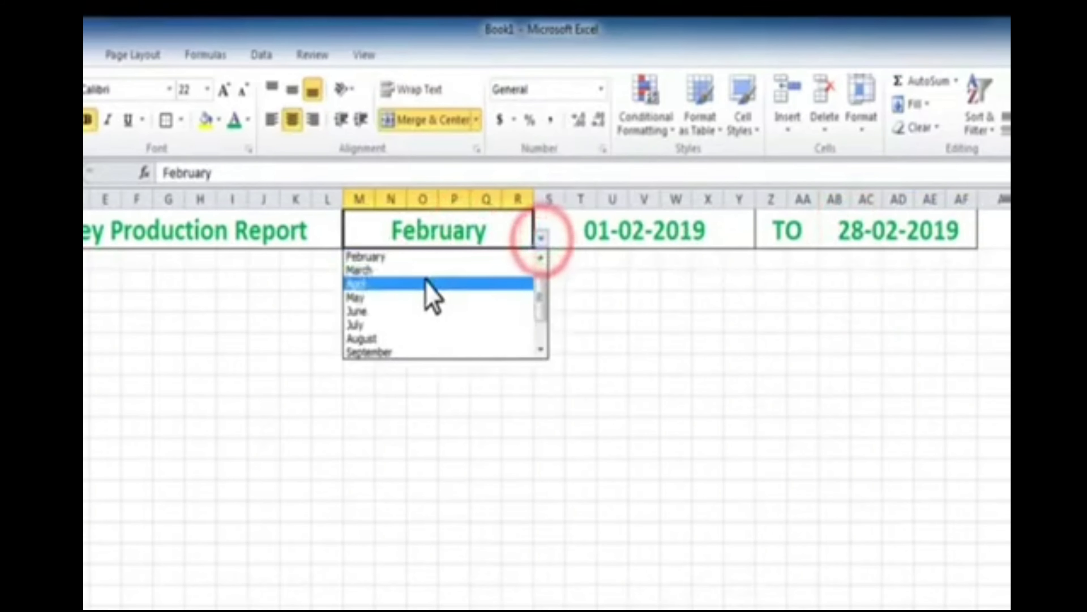
pyautogui.click(426, 279)
pyautogui.click(541, 239)
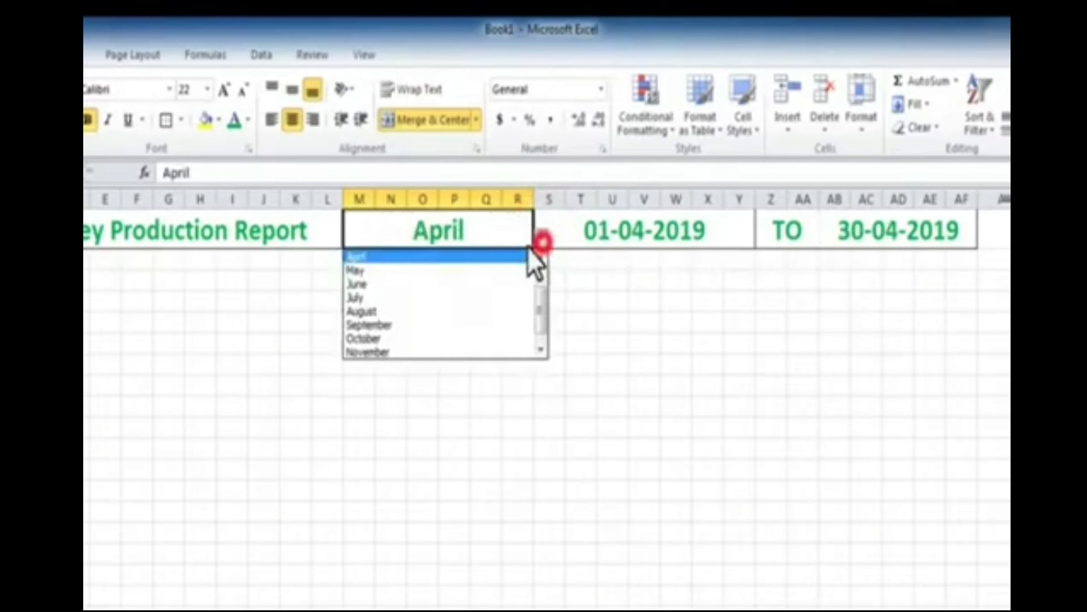
pyautogui.click(434, 281)
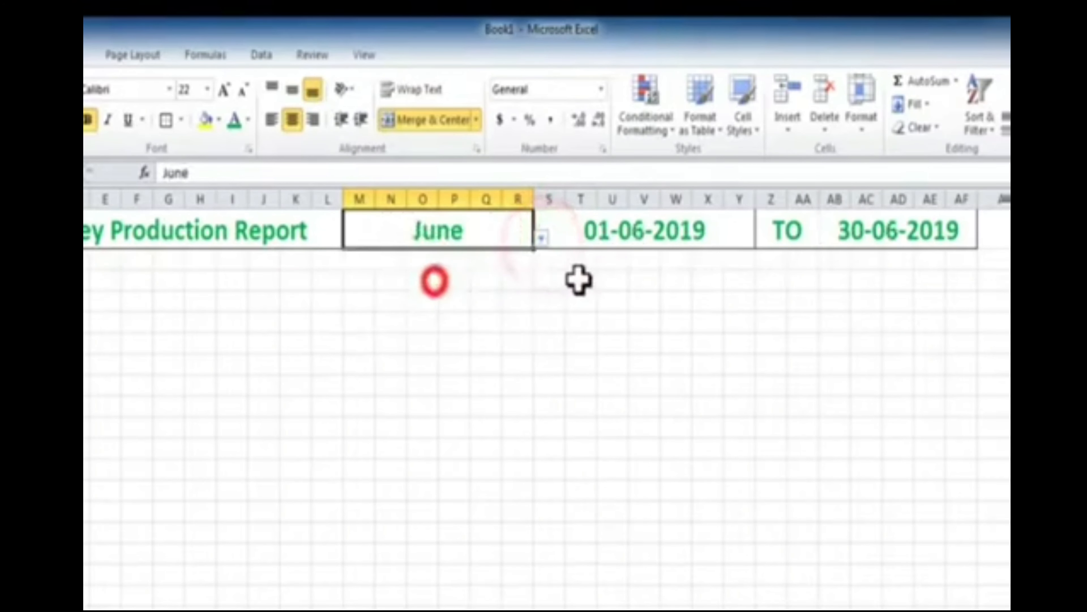
pyautogui.click(541, 237)
pyautogui.click(484, 283)
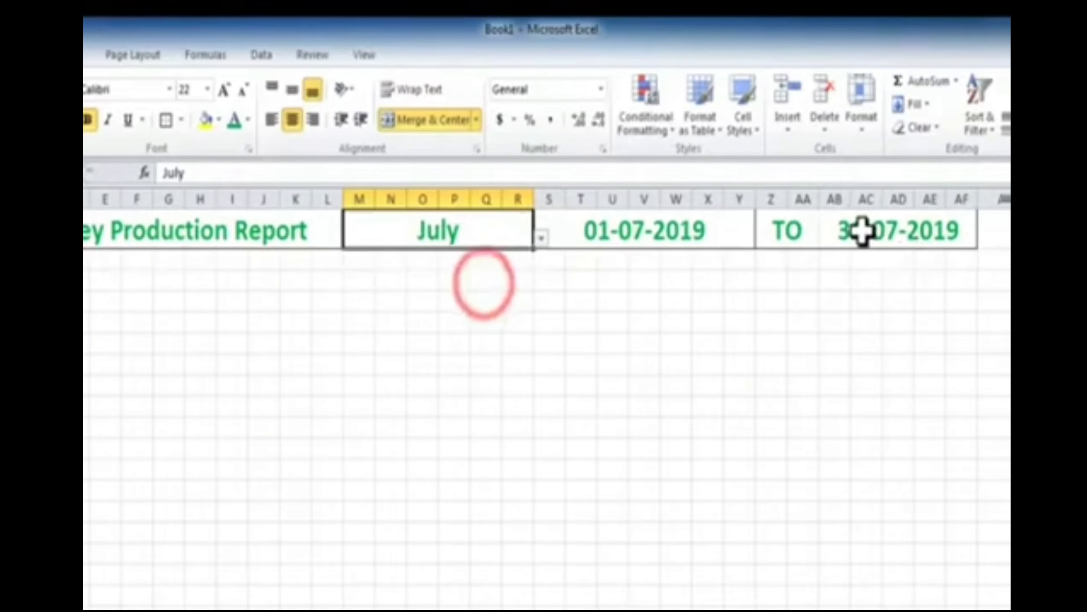
pyautogui.click(541, 238)
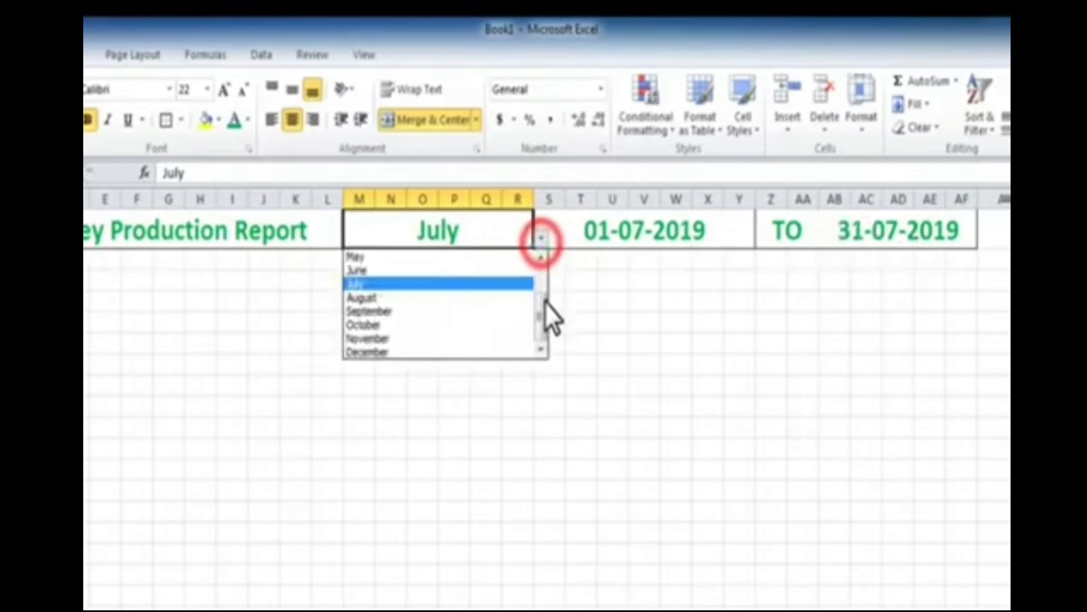
pyautogui.click(452, 352)
# Check the header dates for January and March with the month drop-down, and return the month to January
pyautogui.click(541, 237)
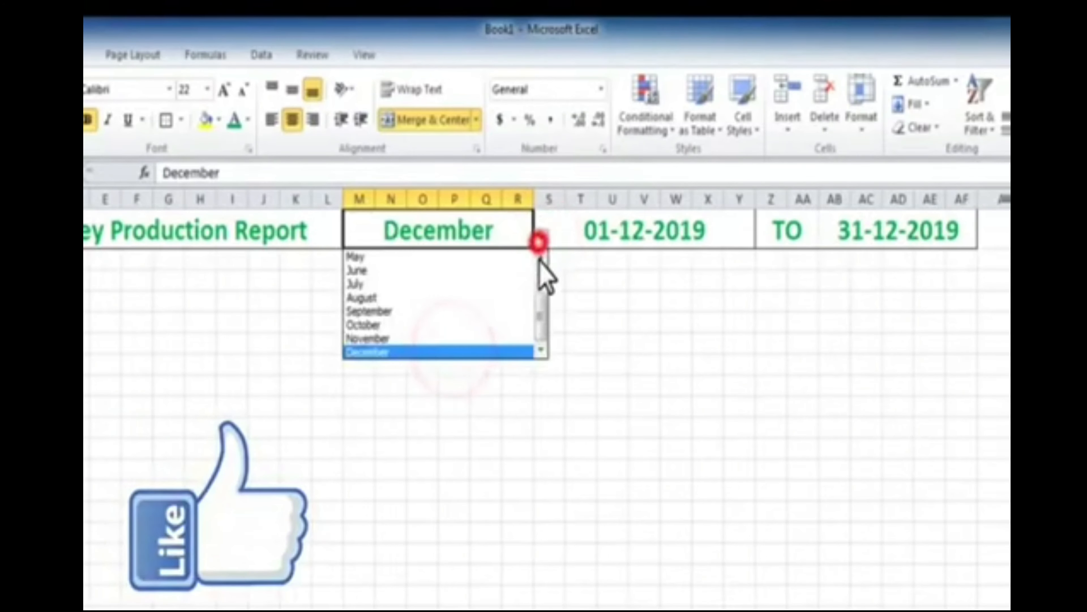
pyautogui.moveTo(539, 301); pyautogui.dragTo(539, 250)
pyautogui.click(449, 256)
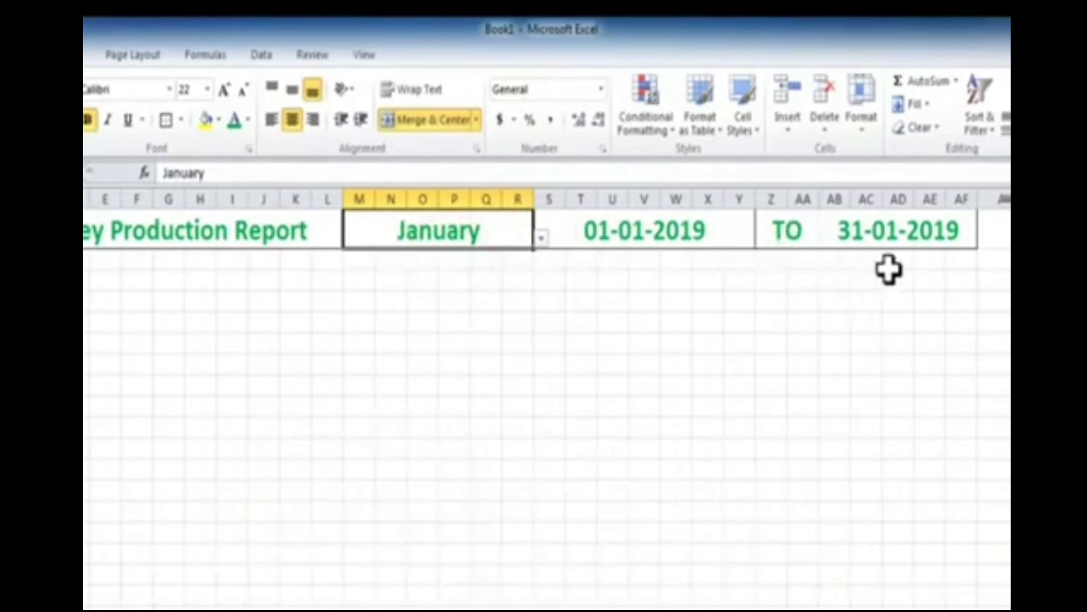
pyautogui.click(541, 236)
pyautogui.click(471, 278)
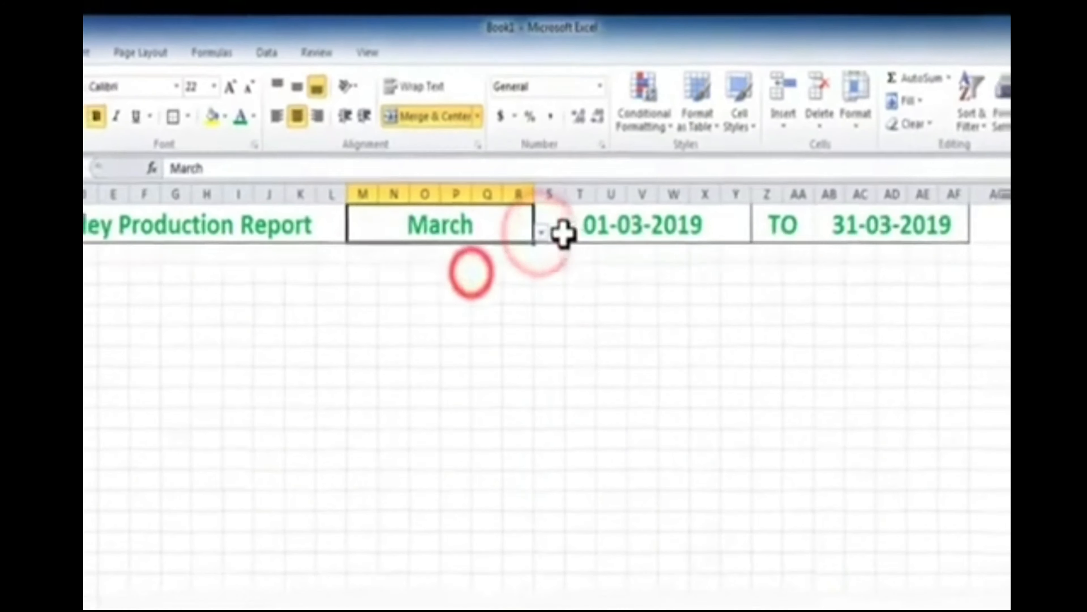
pyautogui.click(541, 237)
pyautogui.click(543, 208)
pyautogui.click(490, 180)
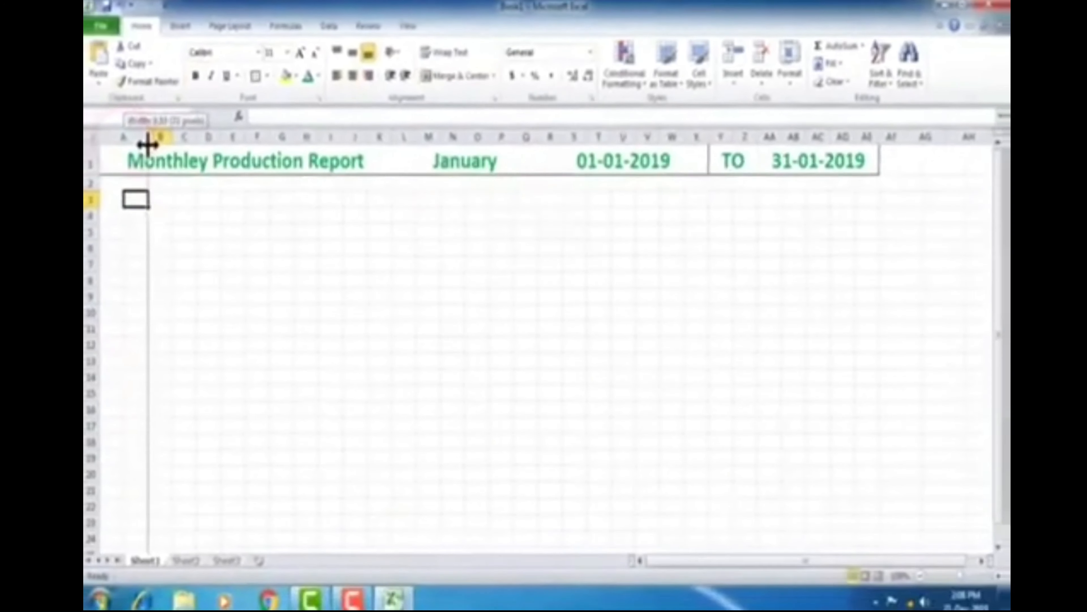
# Enter the heading "Department" in A3 and adjust the width of column A to fit it
pyautogui.moveTo(148, 141); pyautogui.dragTo(158, 146)
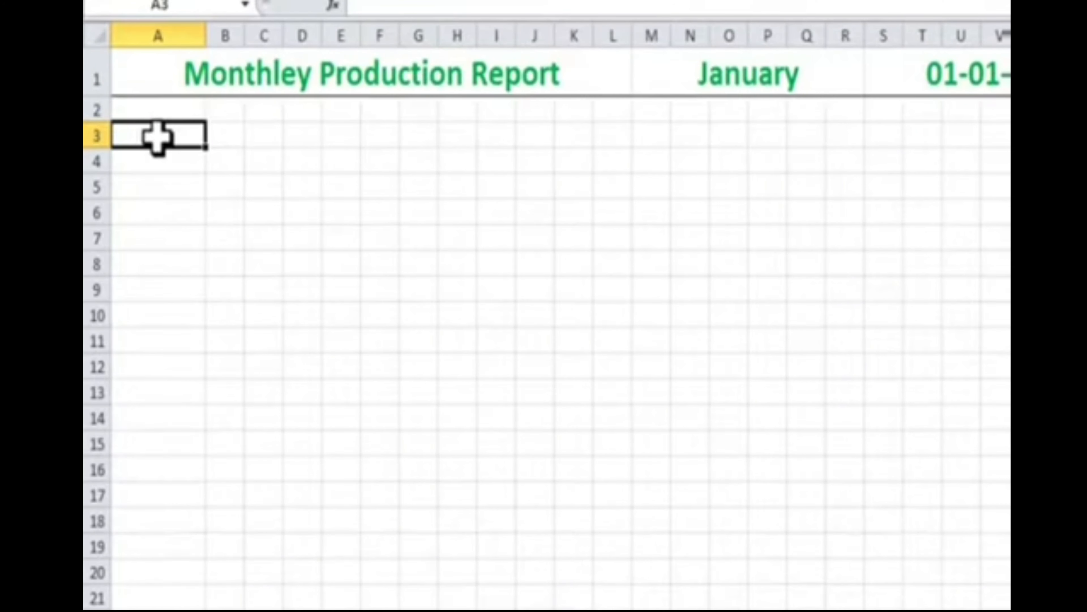
pyautogui.click(156, 108)
pyautogui.click(155, 128)
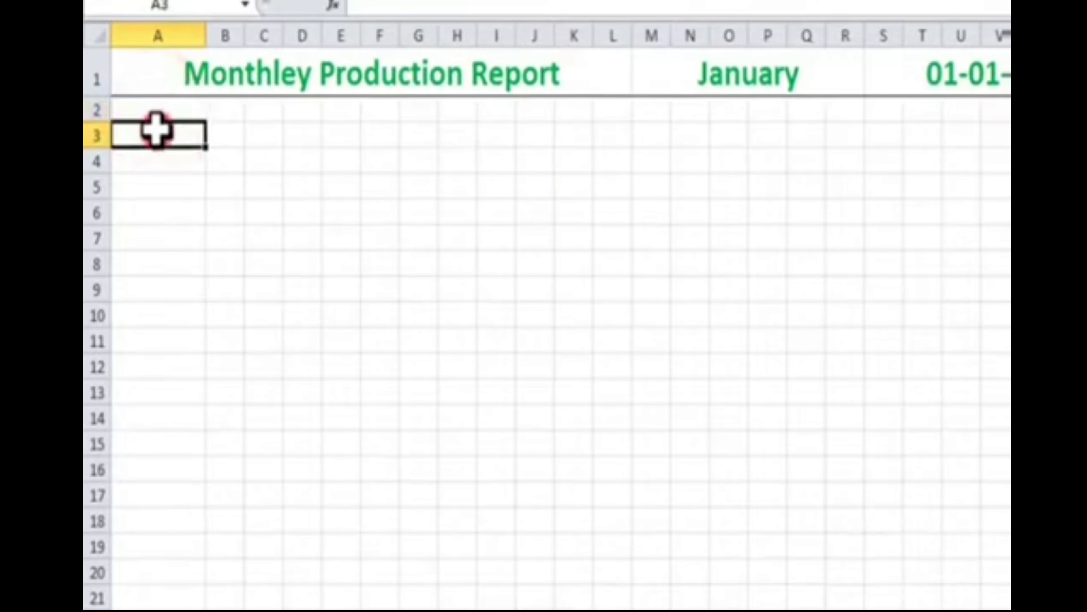
pyautogui.write('Department')
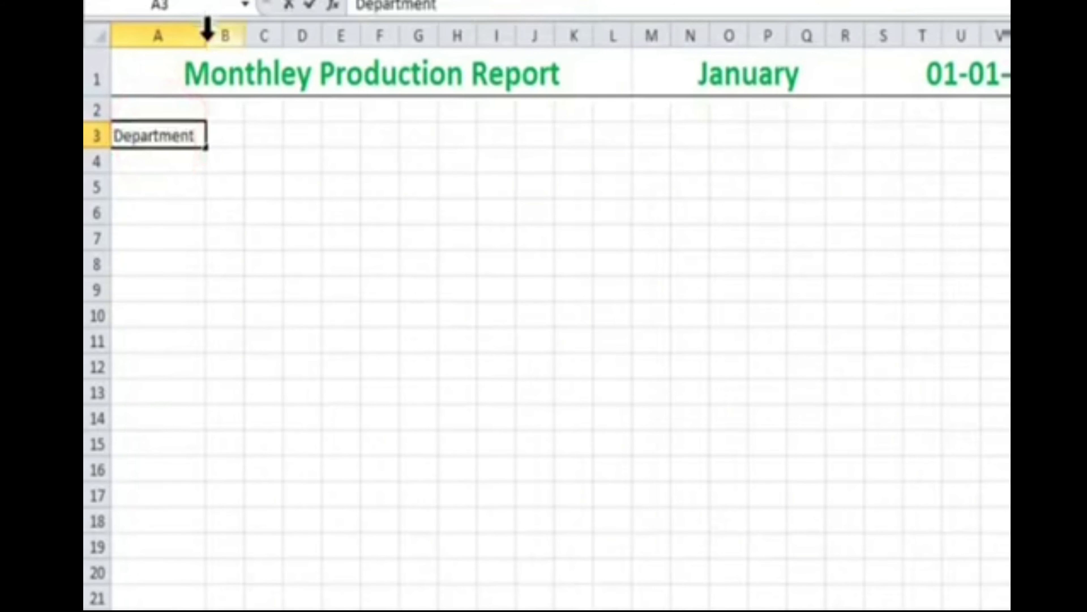
pyautogui.click(231, 157)
pyautogui.click(157, 159)
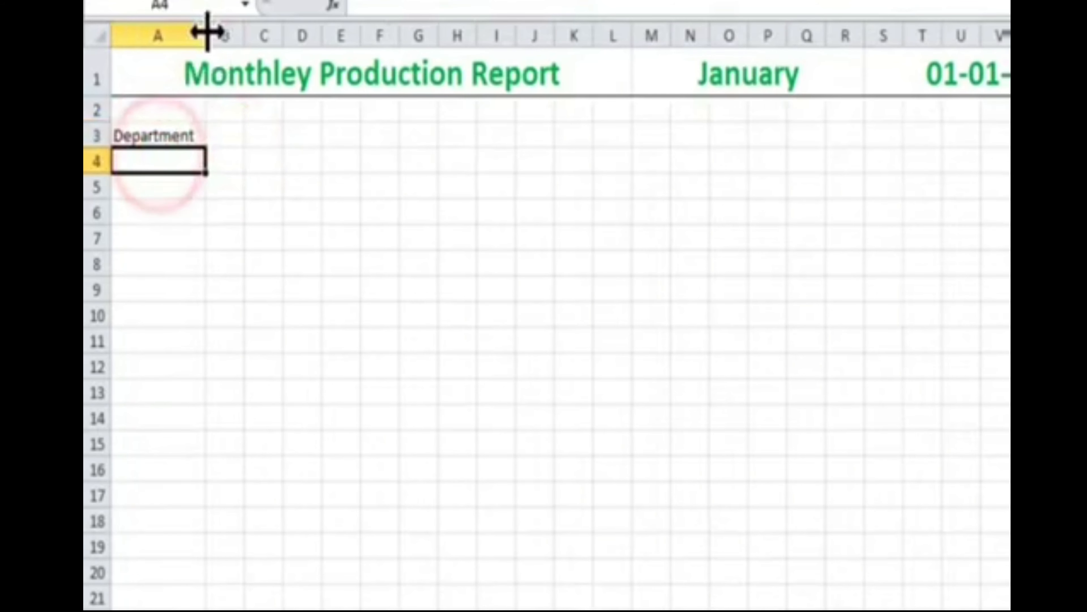
pyautogui.moveTo(207, 31); pyautogui.dragTo(200, 32)
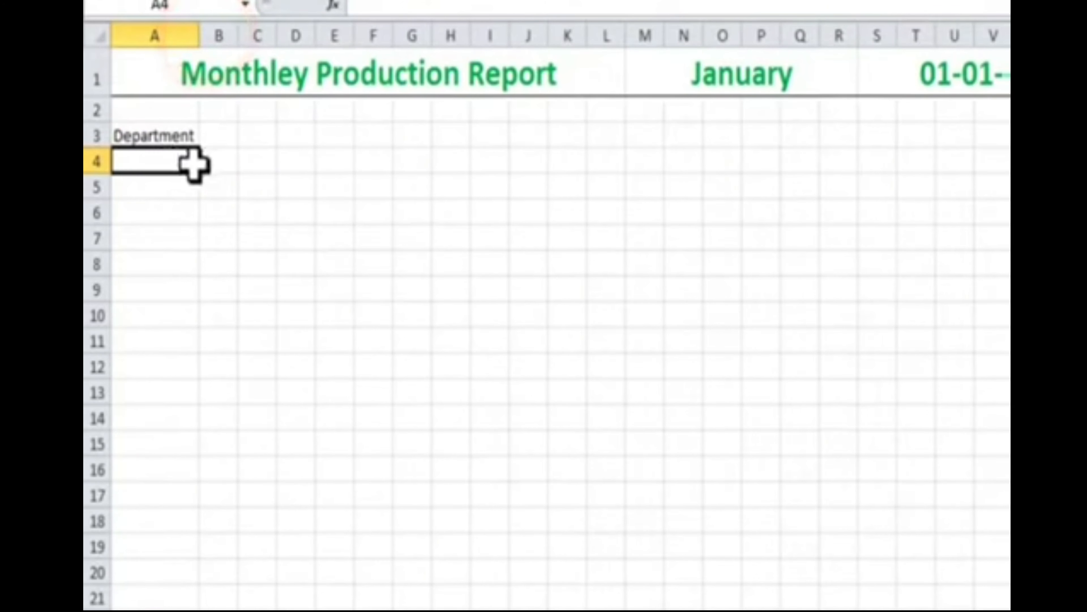
# List the departments Bike Tyre, Care Tyre, Bike Tube, Care Tube, Cycle Tyre, Cycle Tube, Packing and Dispatch in A4:A11
pyautogui.click(147, 158)
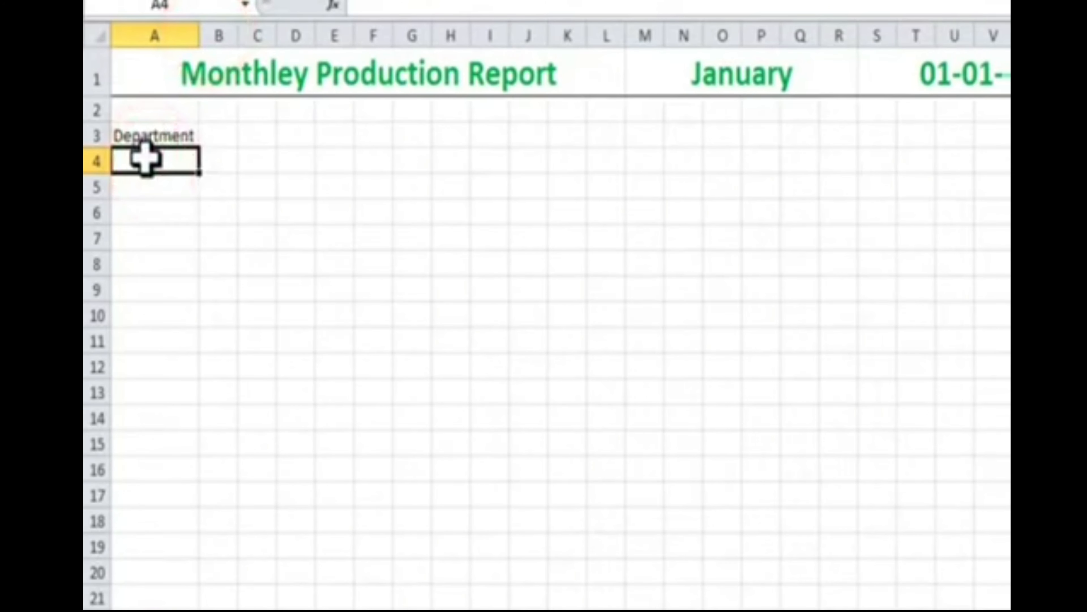
pyautogui.write('Bike Tyre Care Tyre ')
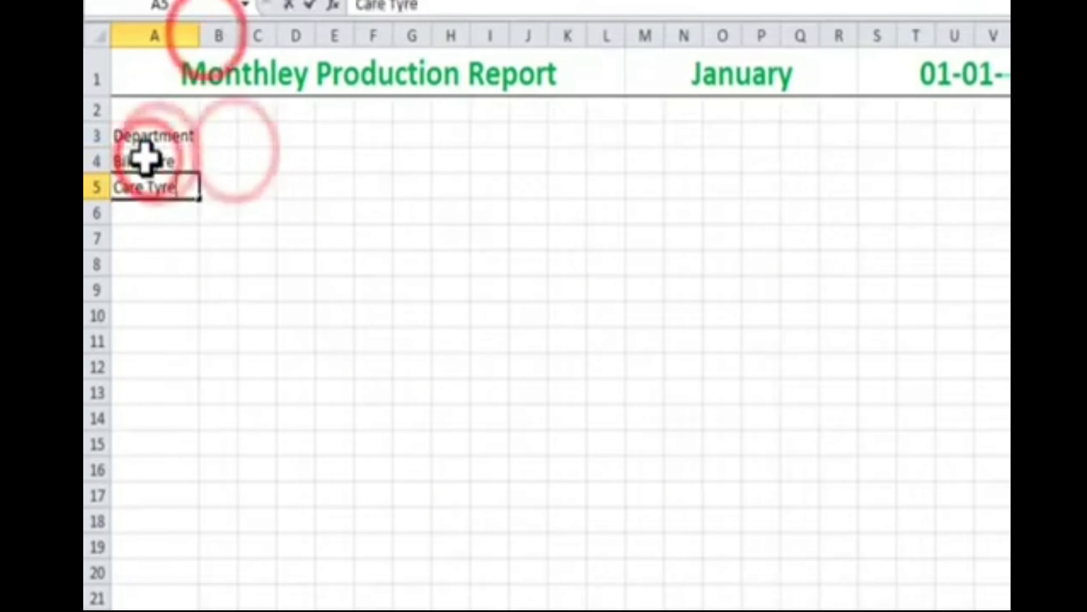
pyautogui.write('Bike Tube Care Tube Cycle Tyre Cycle Tube Packing Dispatch')
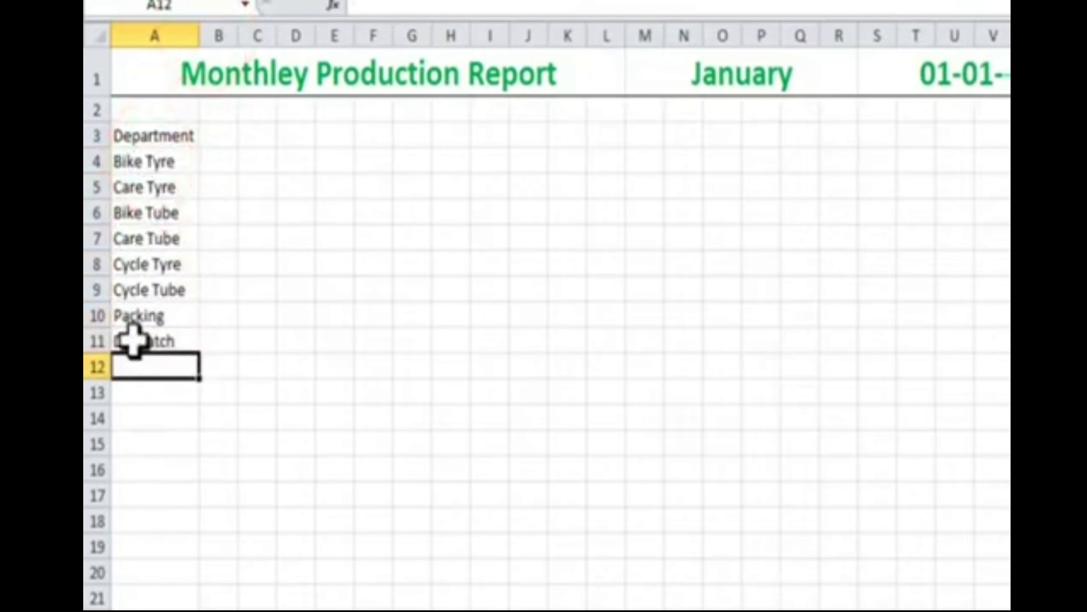
pyautogui.press('Return')
# Make the Department heading and the department names in A3:A11 bold
pyautogui.moveTo(155, 140); pyautogui.dragTo(157, 187)
pyautogui.moveTo(144, 304); pyautogui.dragTo(141, 427)
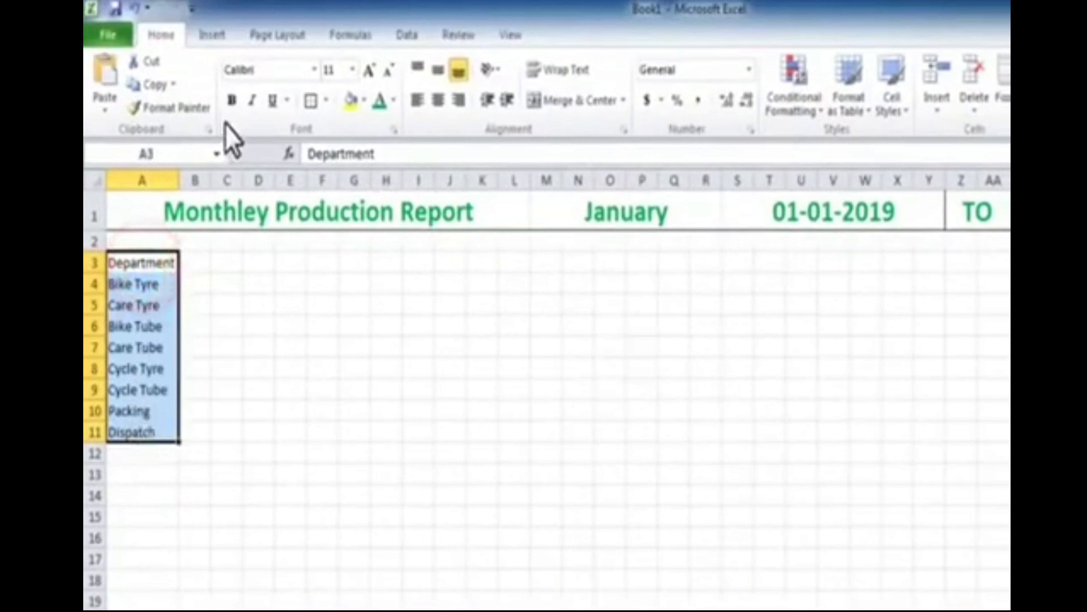
pyautogui.click(231, 103)
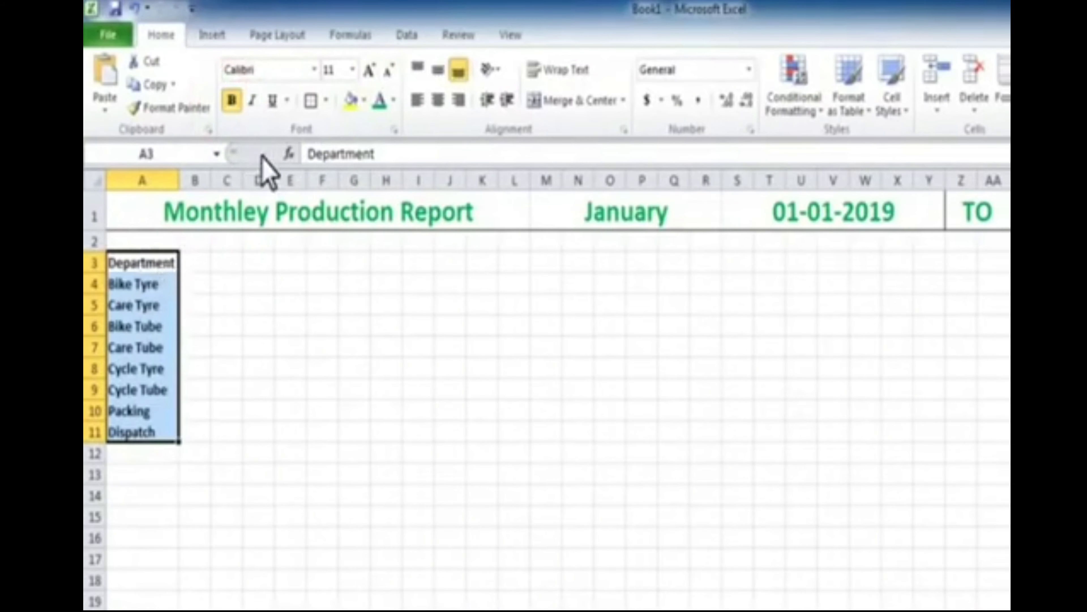
# Apply all borders to the report table range A2:AF11 below the header
pyautogui.click(319, 101)
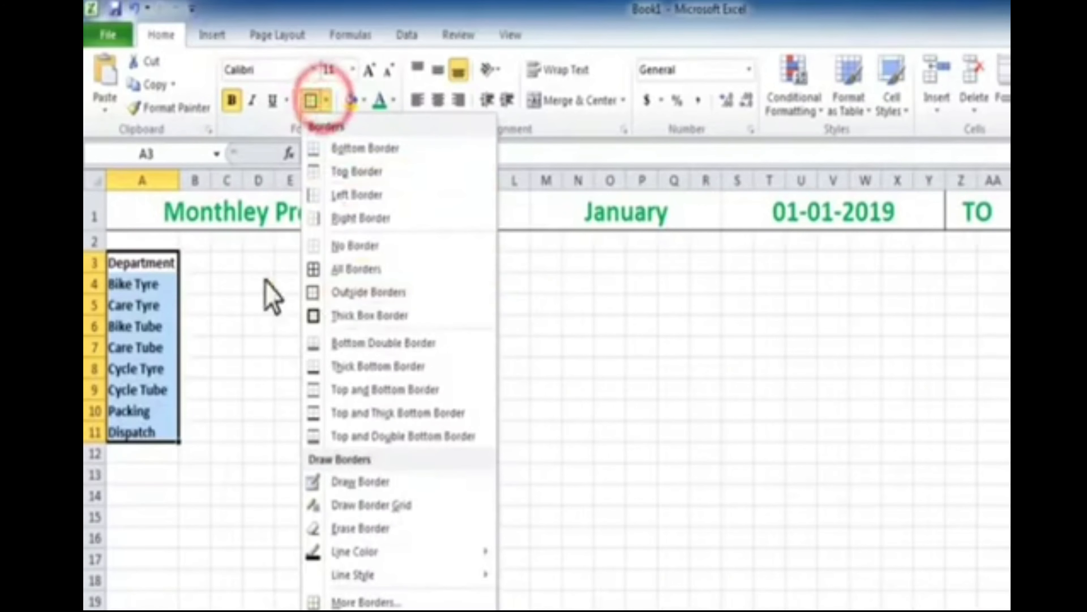
pyautogui.click(143, 256)
pyautogui.moveTo(143, 256); pyautogui.dragTo(706, 369)
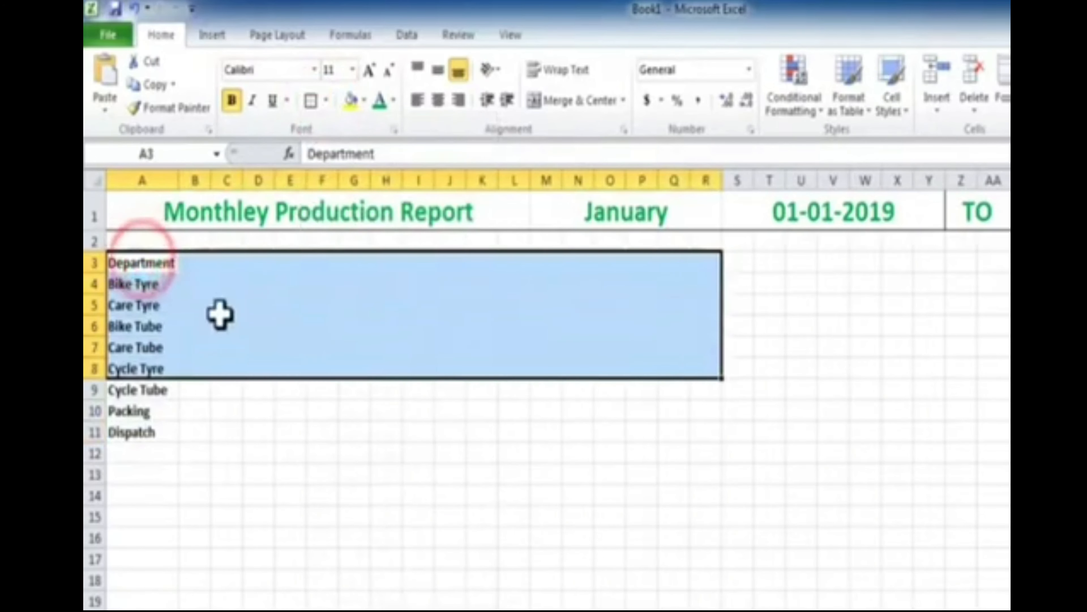
pyautogui.moveTo(150, 238); pyautogui.dragTo(981, 404)
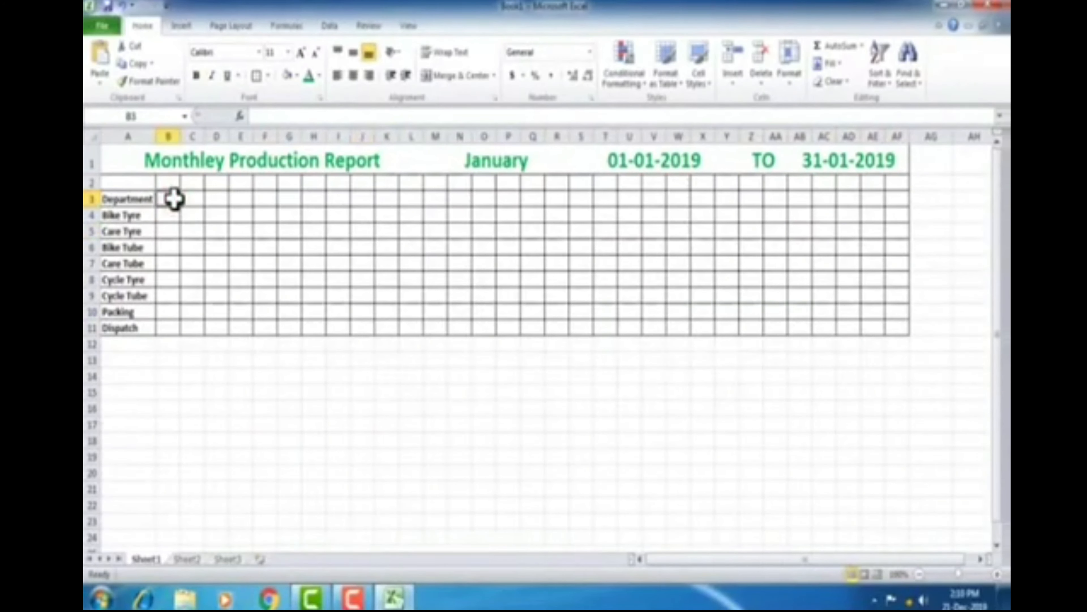
# Enter the formula =S1 in B3 to bring in the month's start date, and auto-fit column B's width
pyautogui.click(174, 199)
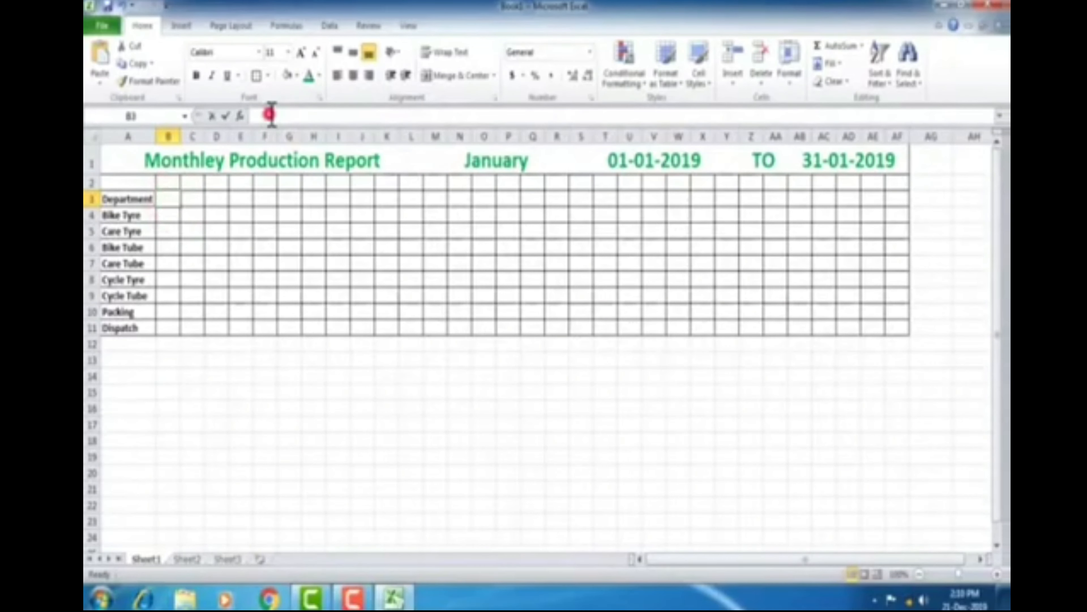
pyautogui.click(271, 114)
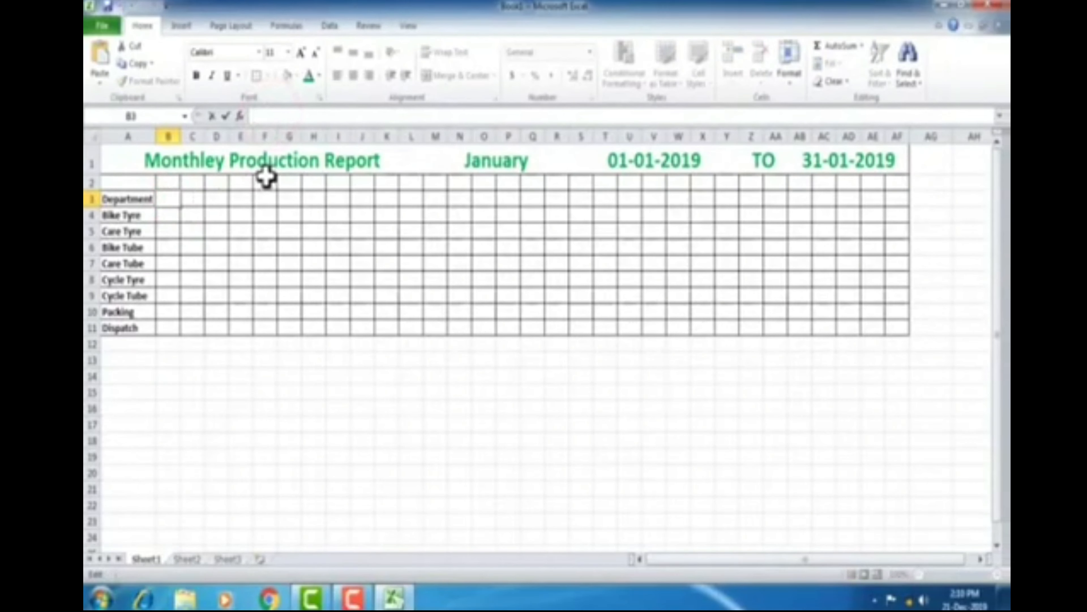
pyautogui.write('=')
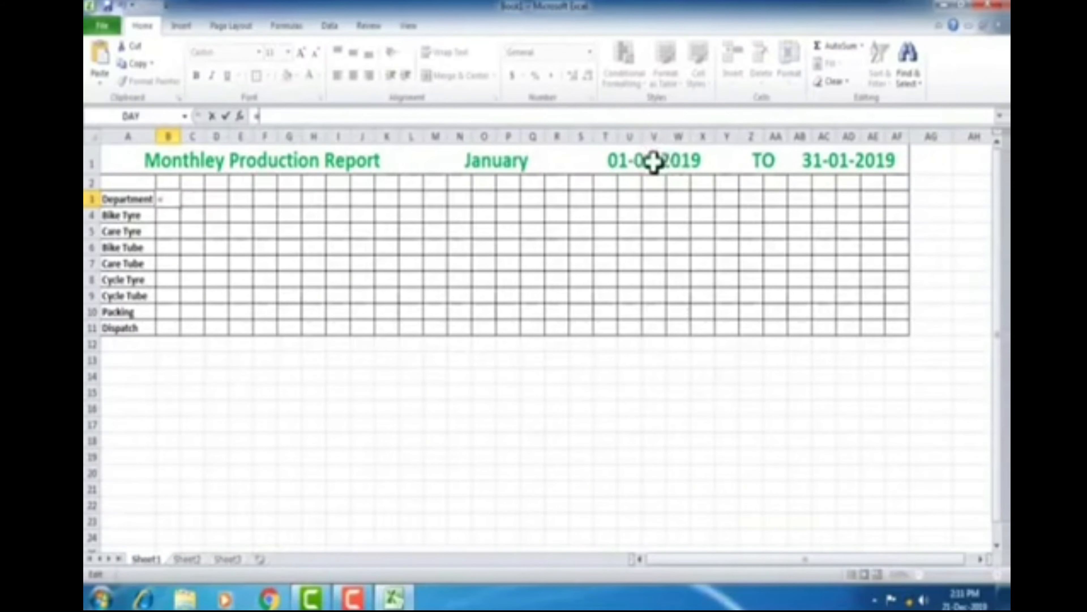
pyautogui.click(654, 158)
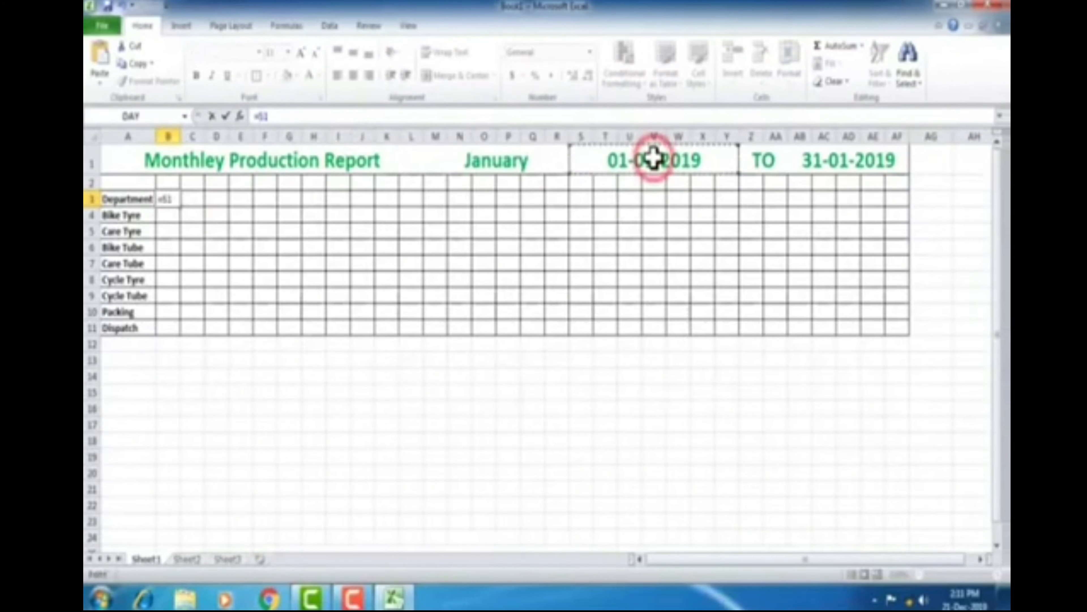
pyautogui.press('Return')
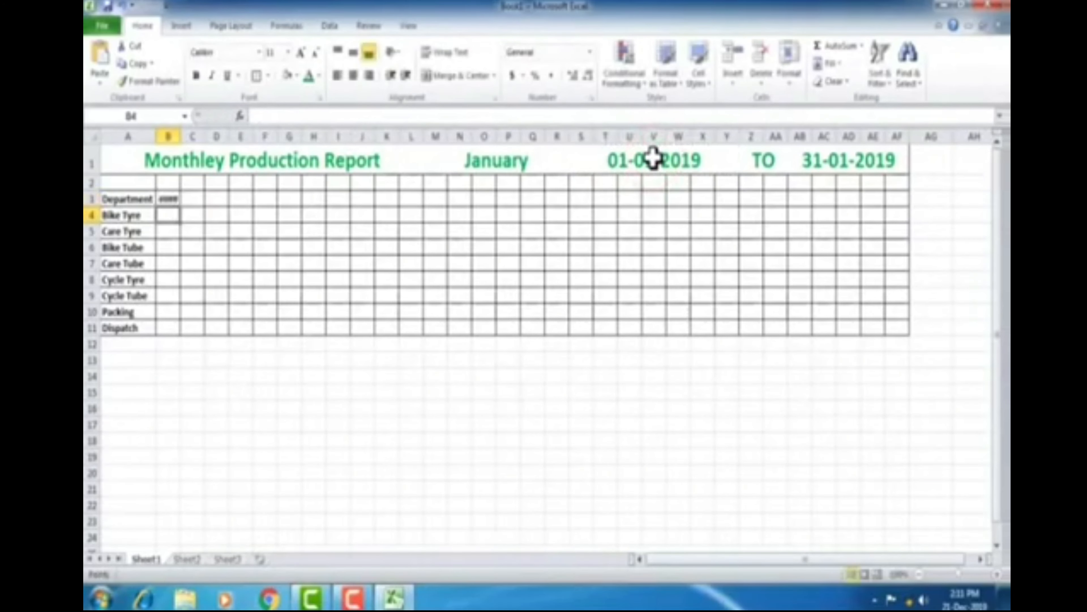
pyautogui.click(162, 199)
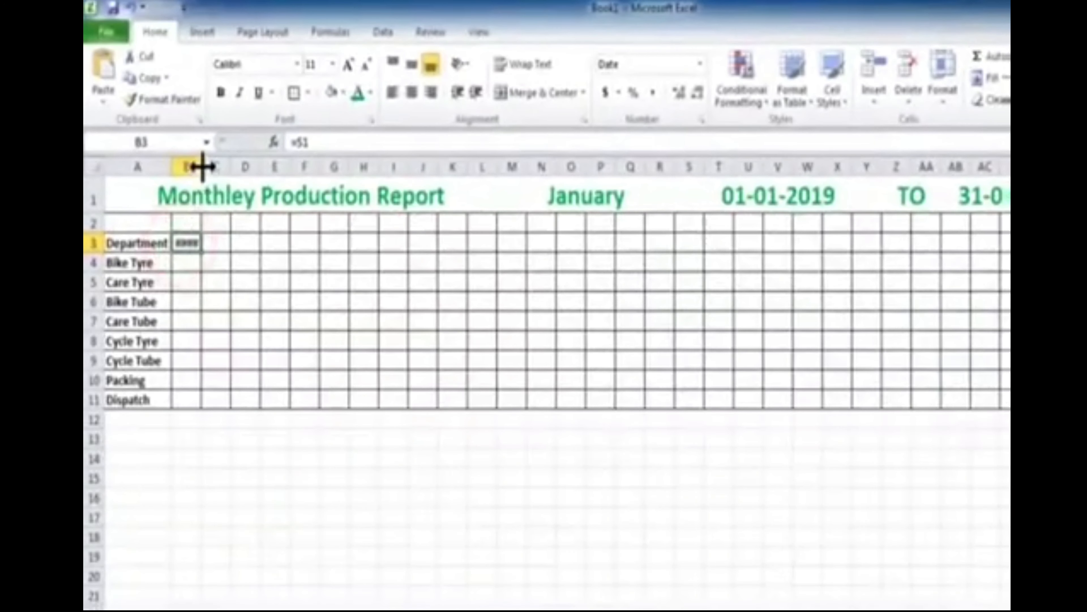
pyautogui.doubleClick(201, 166)
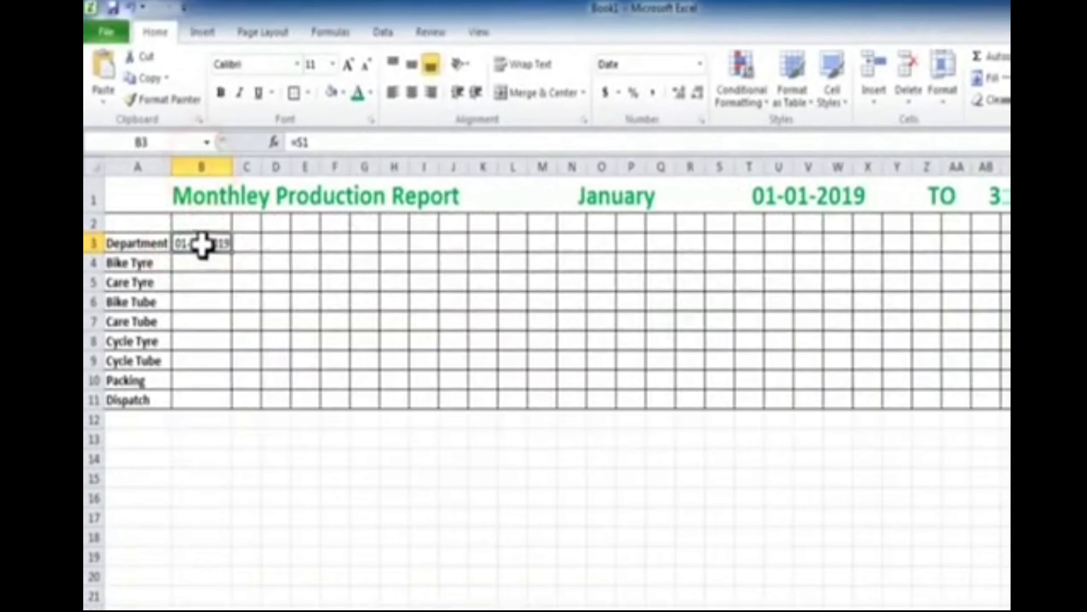
# Apply the custom number format d to the date in B3 and narrow column B to about the width of the other date columns
pyautogui.rightClick(201, 243)
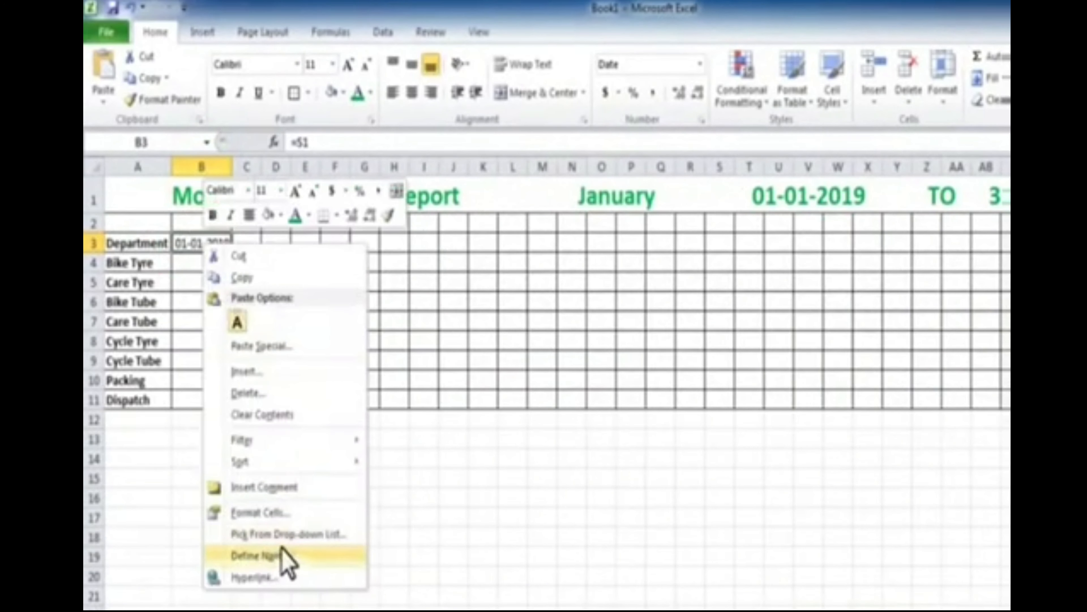
pyautogui.click(278, 513)
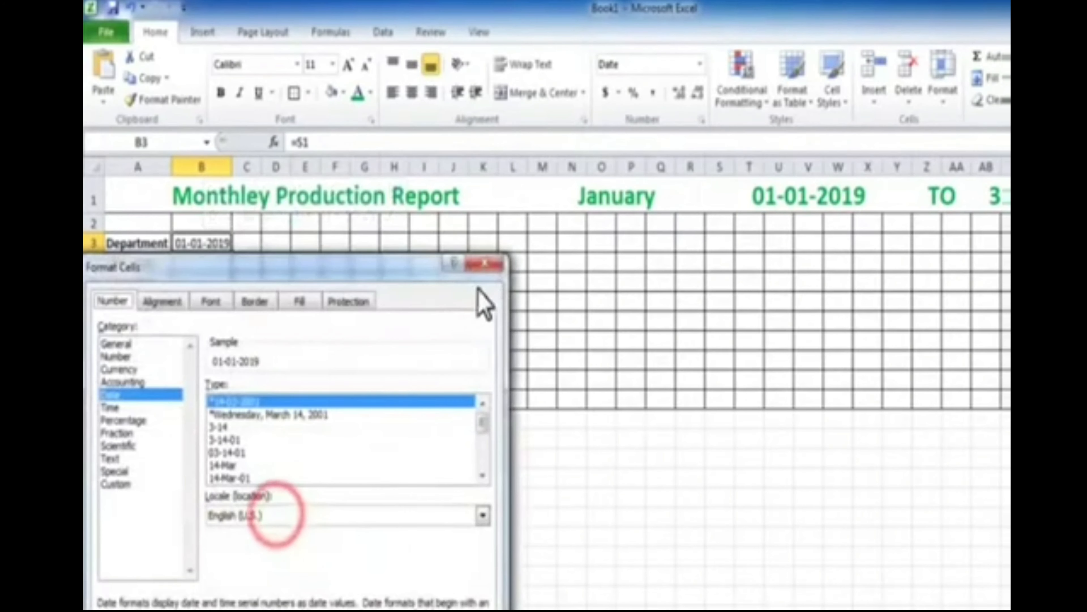
pyautogui.moveTo(417, 264); pyautogui.dragTo(739, 227)
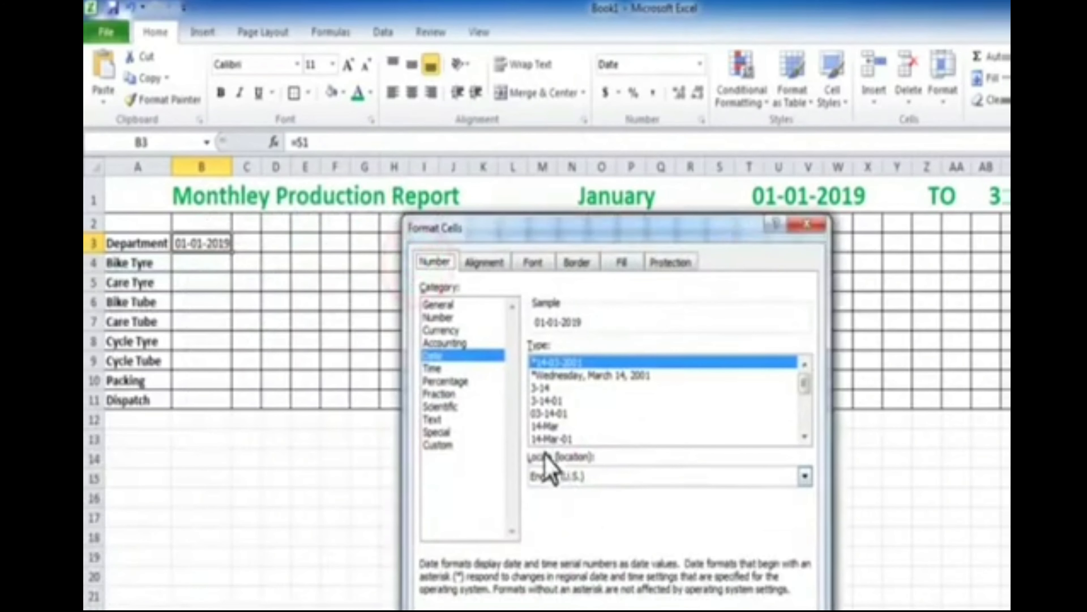
pyautogui.click(442, 445)
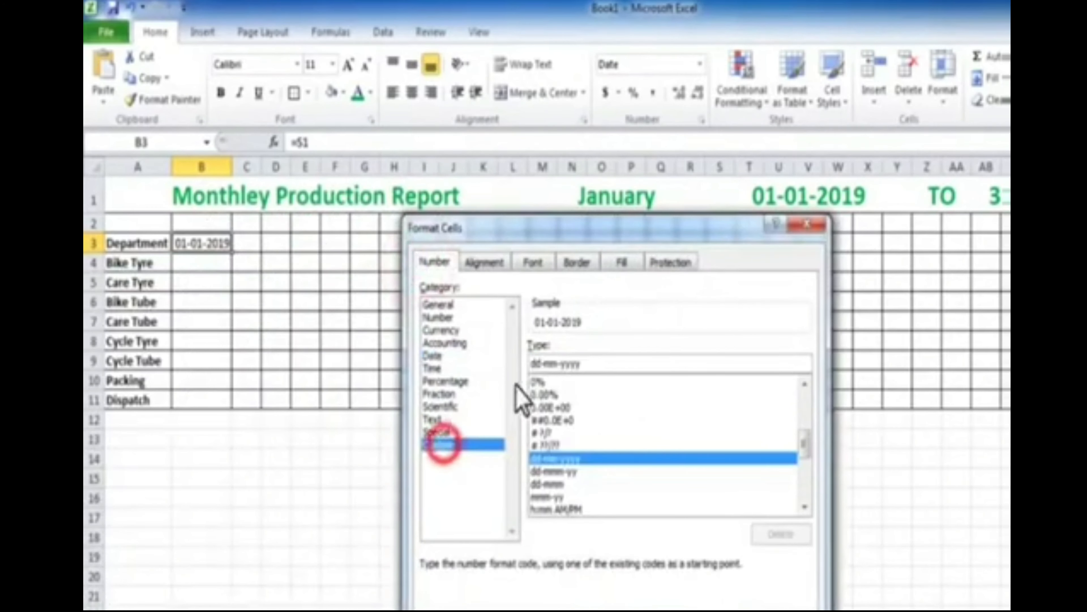
pyautogui.click(587, 363)
pyautogui.press('BackSpace')
pyautogui.press('BackSpace')
pyautogui.press('BackSpace')
pyautogui.press('BackSpace')
pyautogui.press('BackSpace')
pyautogui.press('BackSpace')
pyautogui.press('BackSpace')
pyautogui.press('BackSpace')
pyautogui.press('BackSpace')
pyautogui.press('BackSpace')
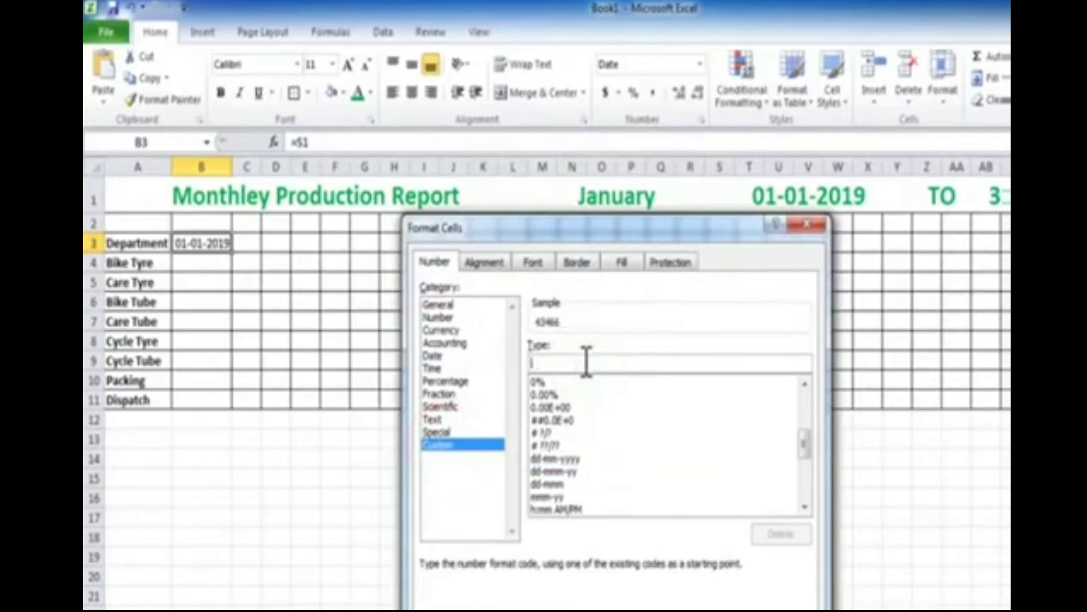
pyautogui.write('d')
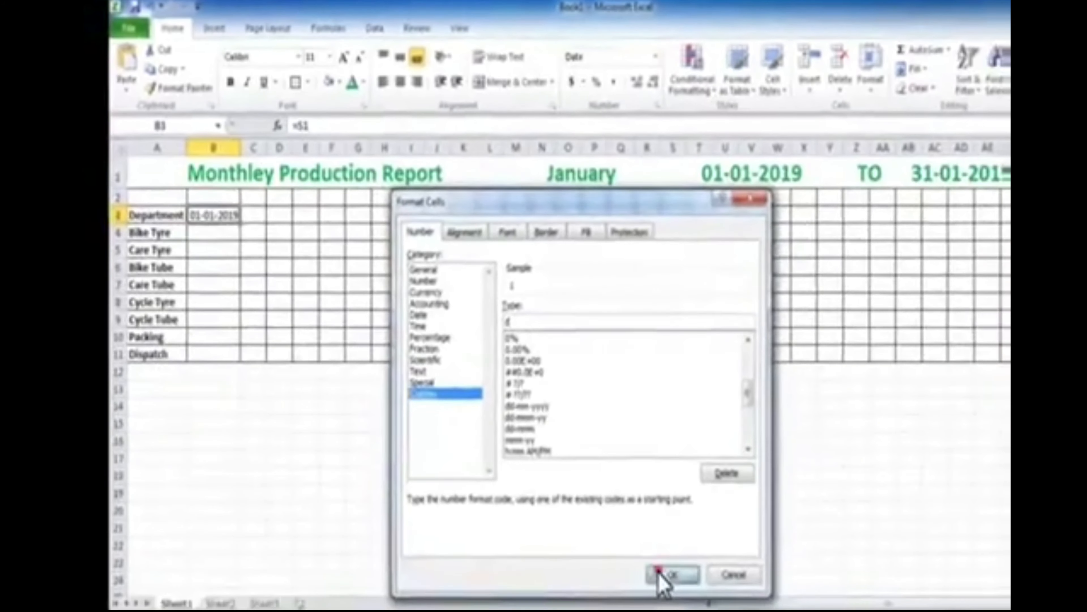
pyautogui.click(660, 572)
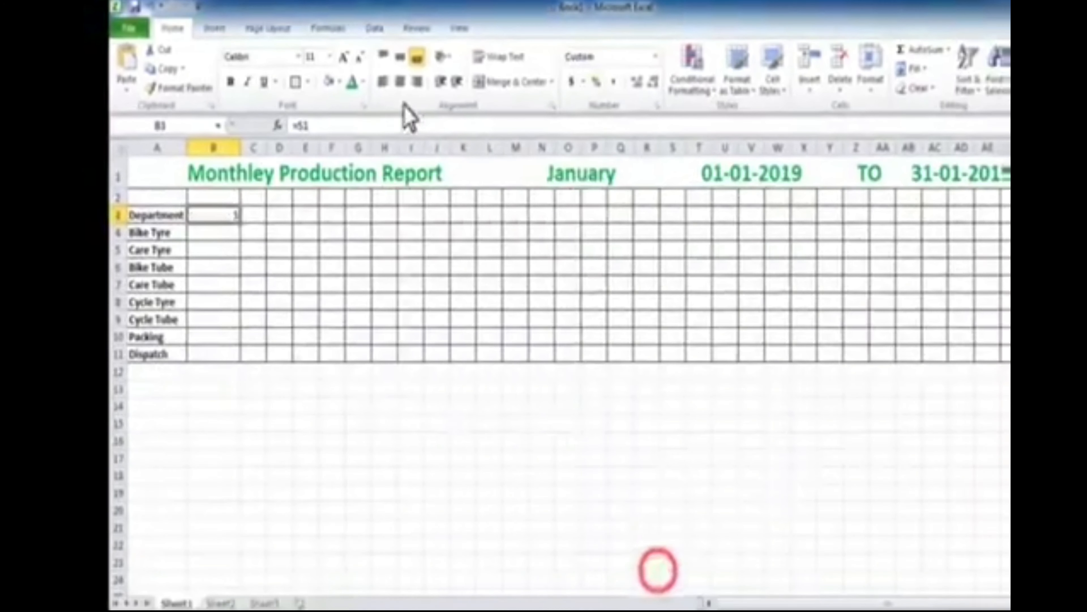
pyautogui.moveTo(239, 145); pyautogui.dragTo(210, 149)
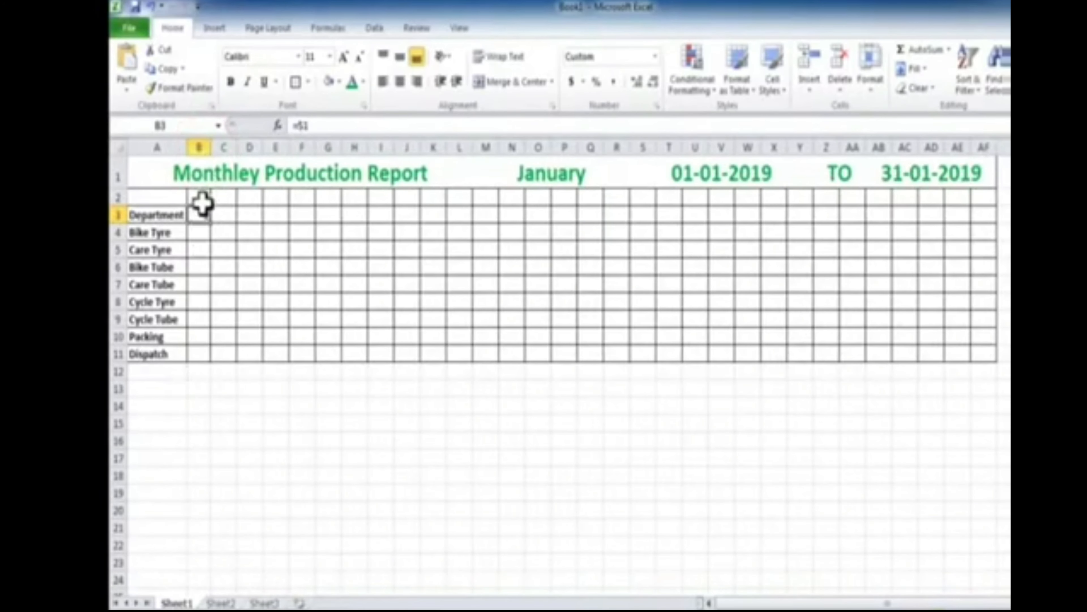
# Center the contents of B2:AF11 both horizontally and vertically
pyautogui.moveTo(204, 214); pyautogui.dragTo(988, 357)
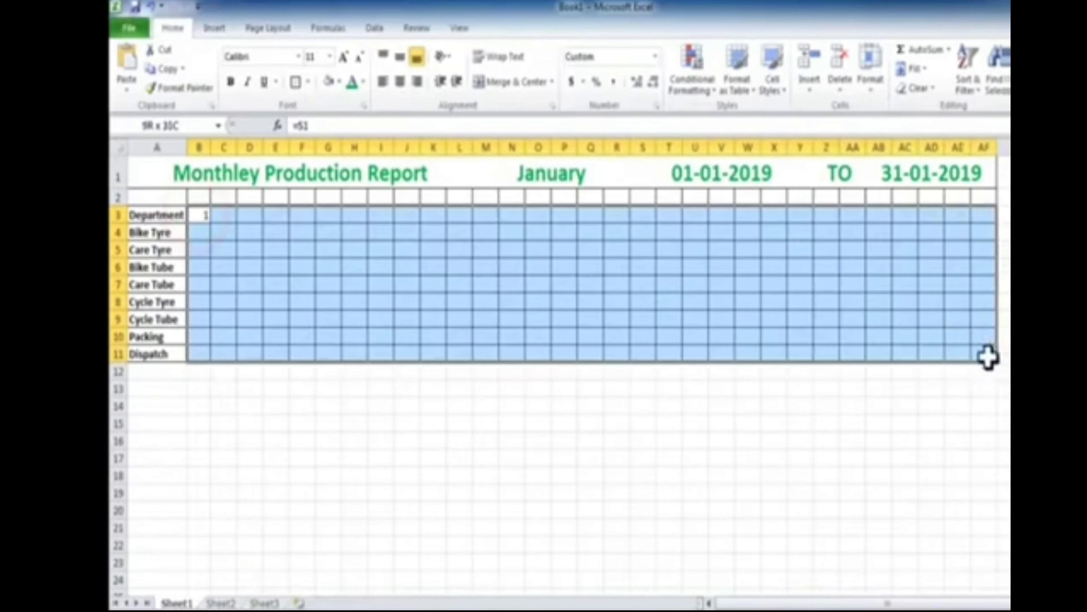
pyautogui.moveTo(199, 197); pyautogui.dragTo(985, 355)
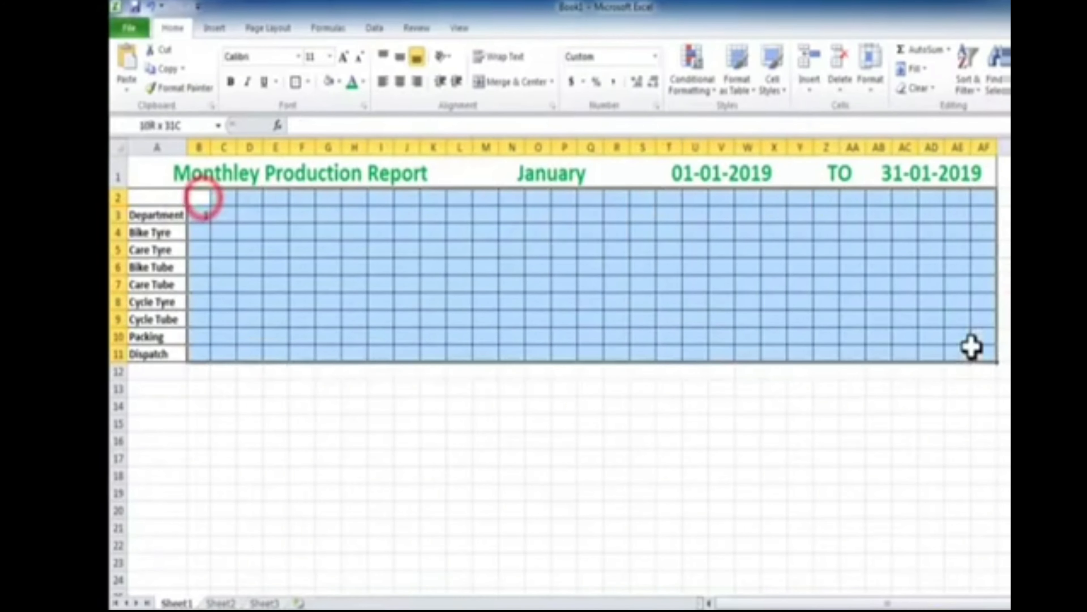
pyautogui.click(400, 81)
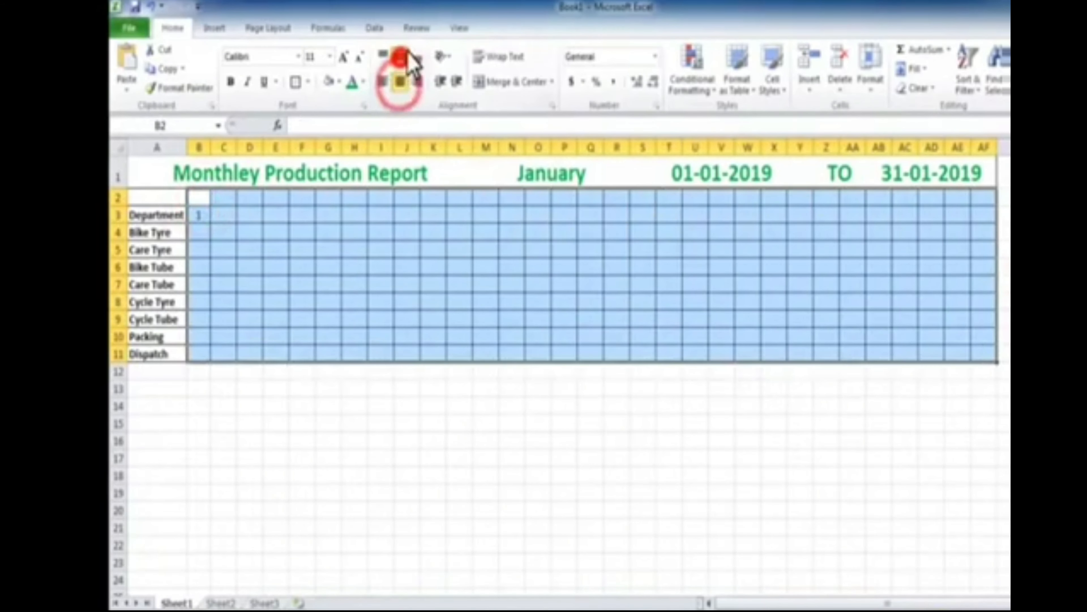
pyautogui.click(400, 56)
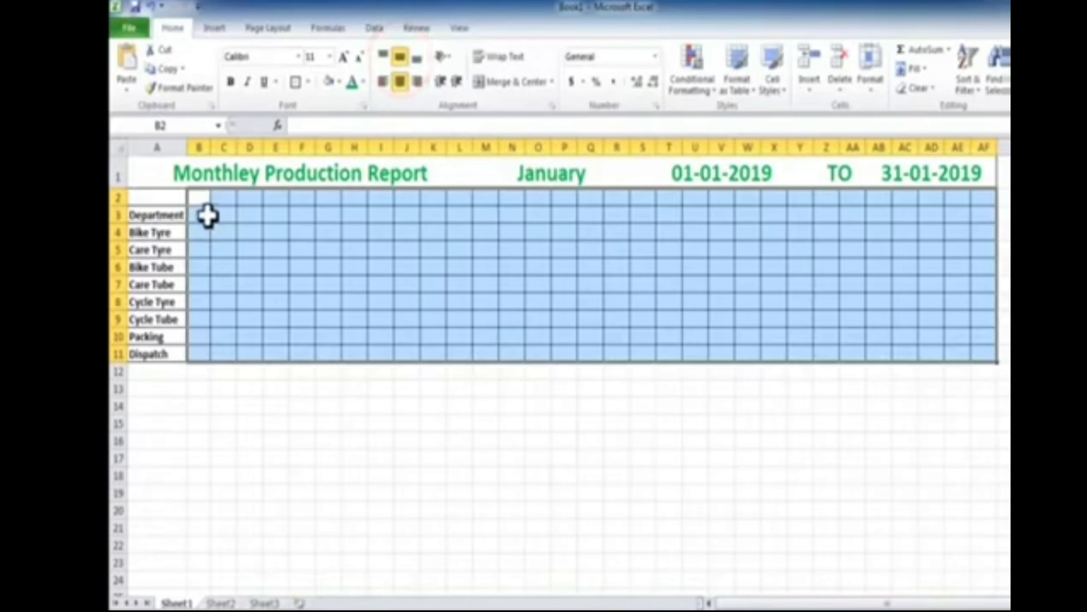
pyautogui.click(201, 215)
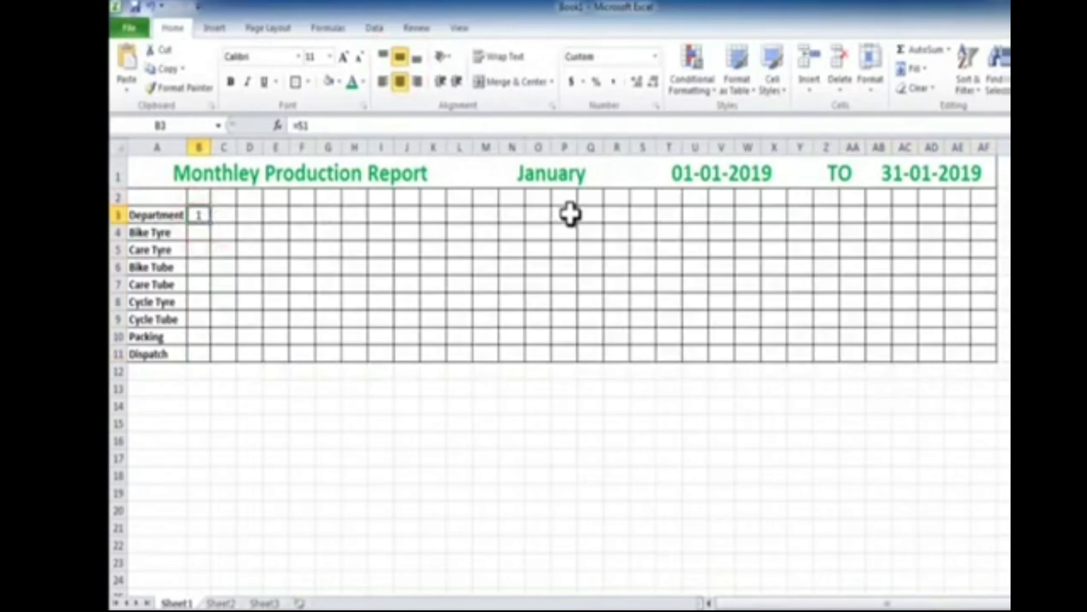
# Enter the formula =IF(B3<$AB$1,B3+1,"") in C3, with the month's end date as an absolute reference
pyautogui.click(224, 215)
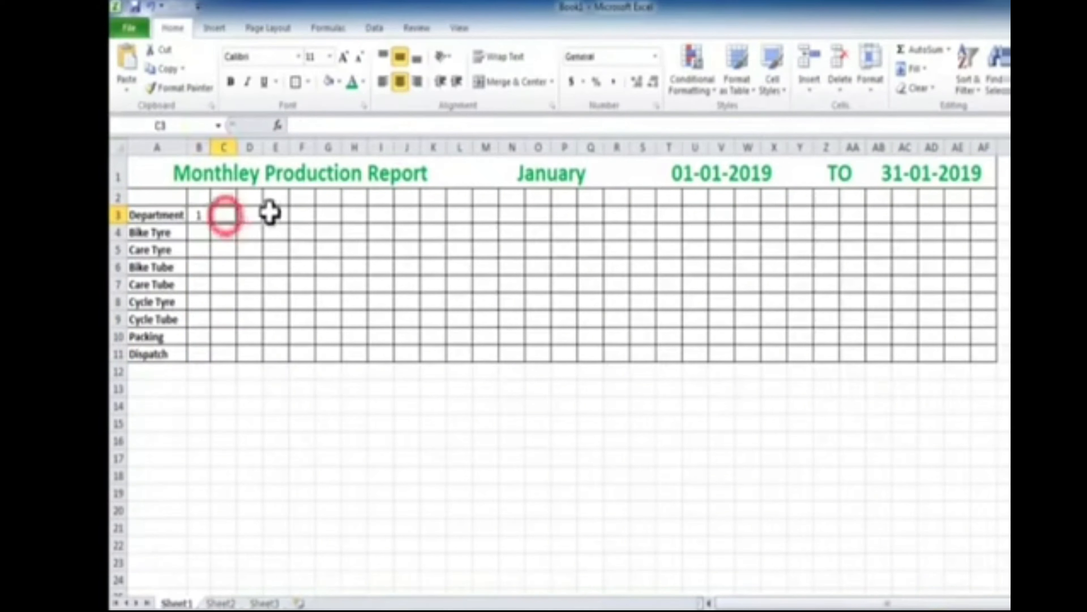
pyautogui.click(309, 125)
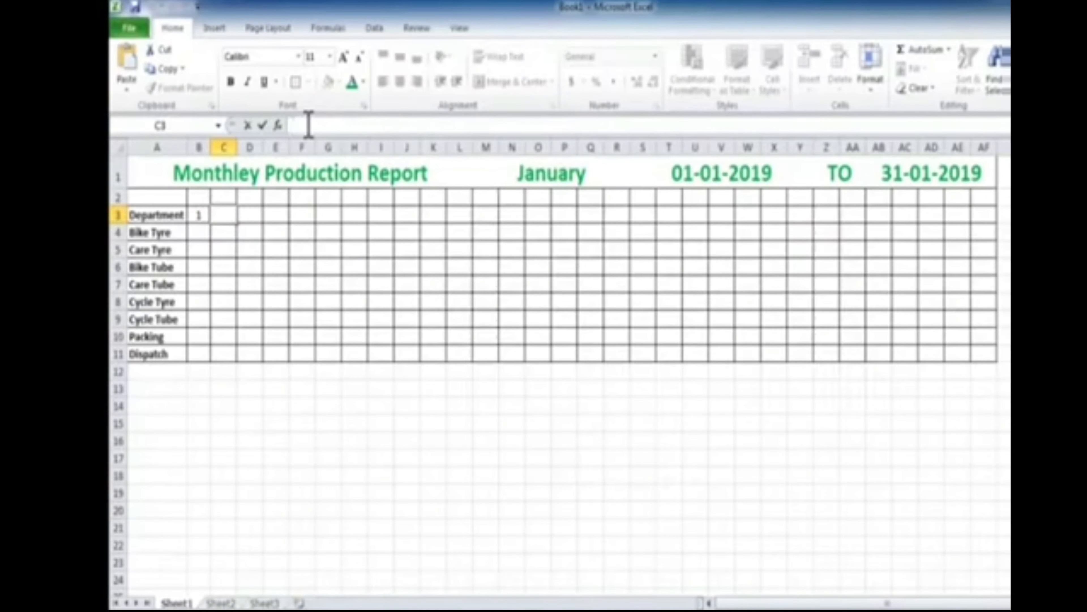
pyautogui.write('=if')
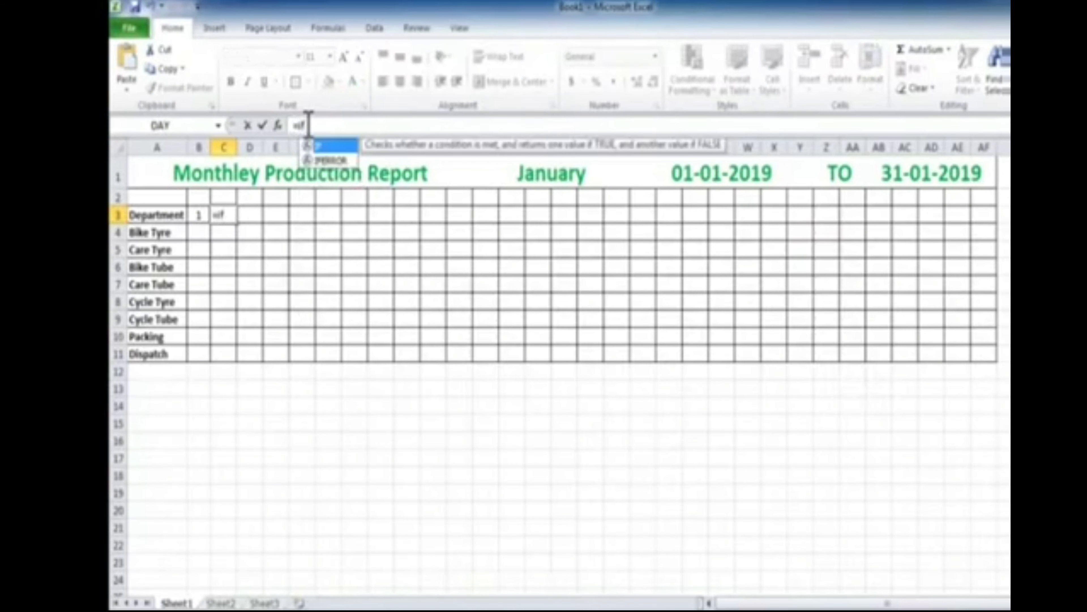
pyautogui.write('(')
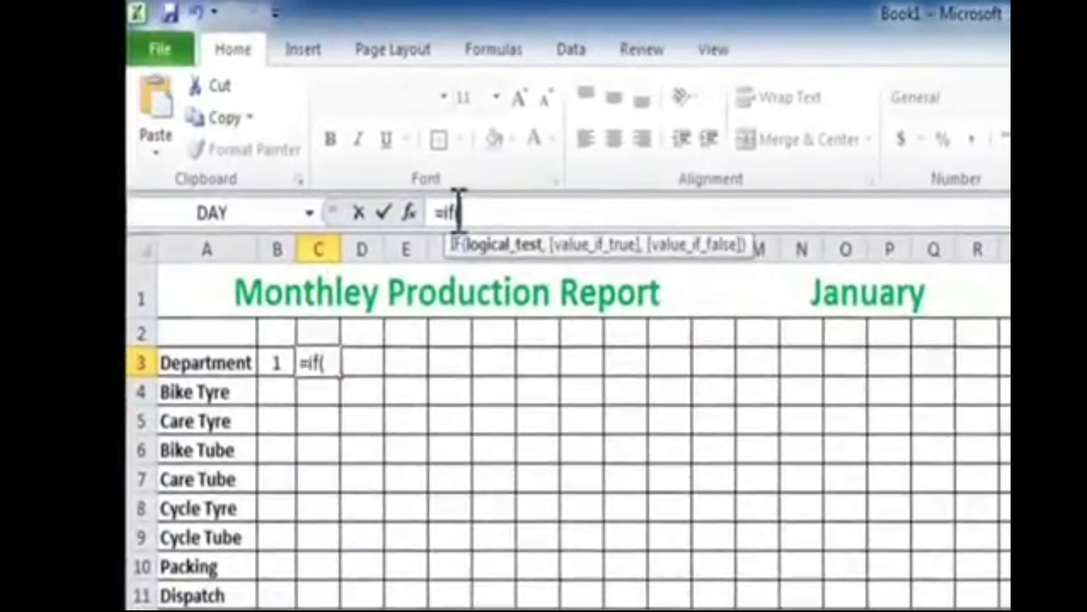
pyautogui.click(279, 363)
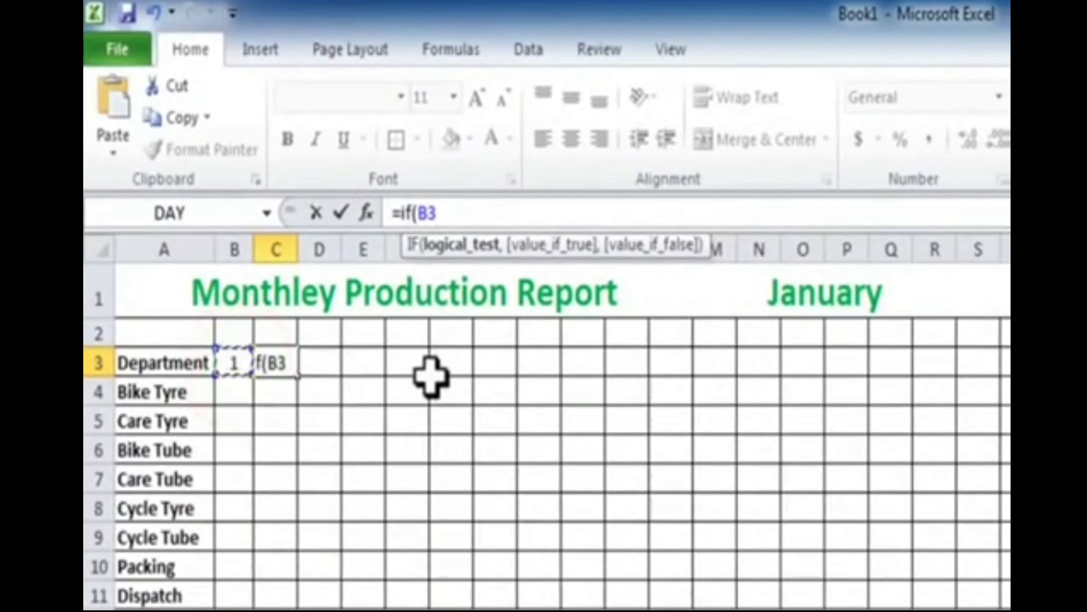
pyautogui.write('<')
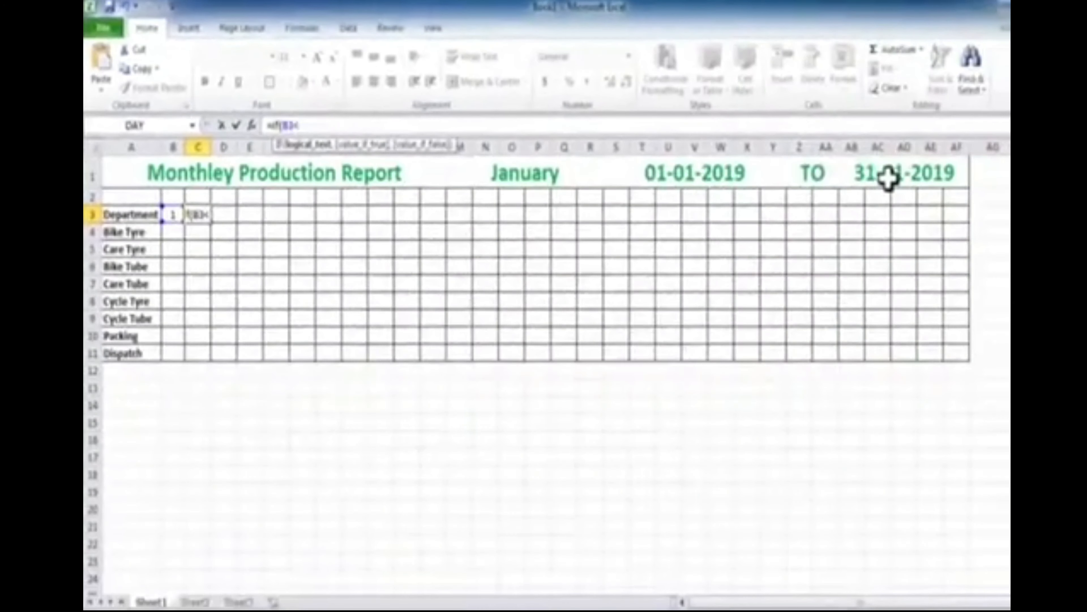
pyautogui.click(887, 178)
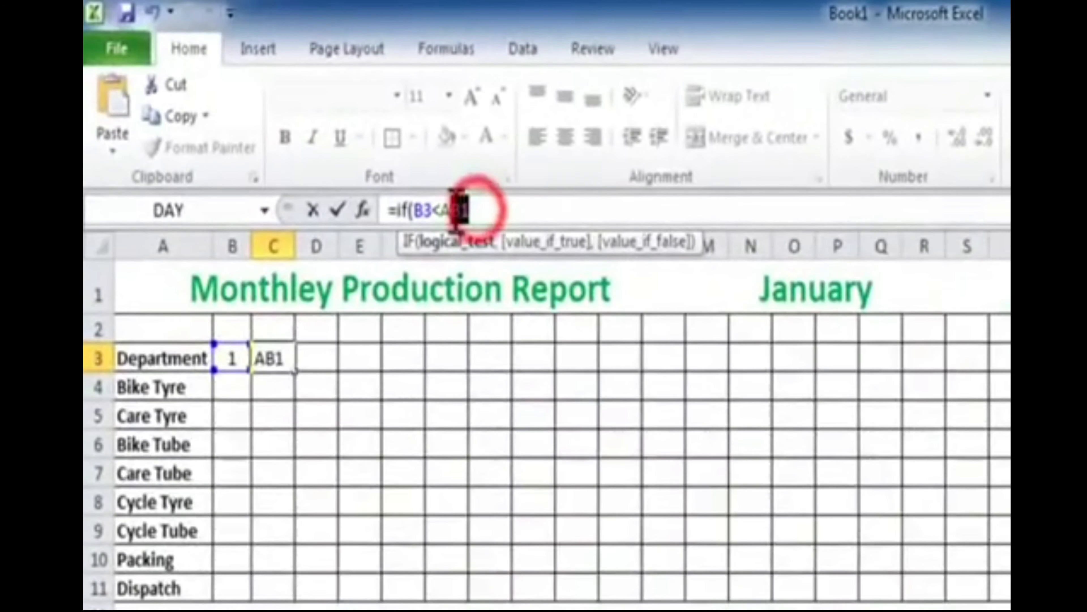
pyautogui.moveTo(356, 148); pyautogui.dragTo(338, 148)
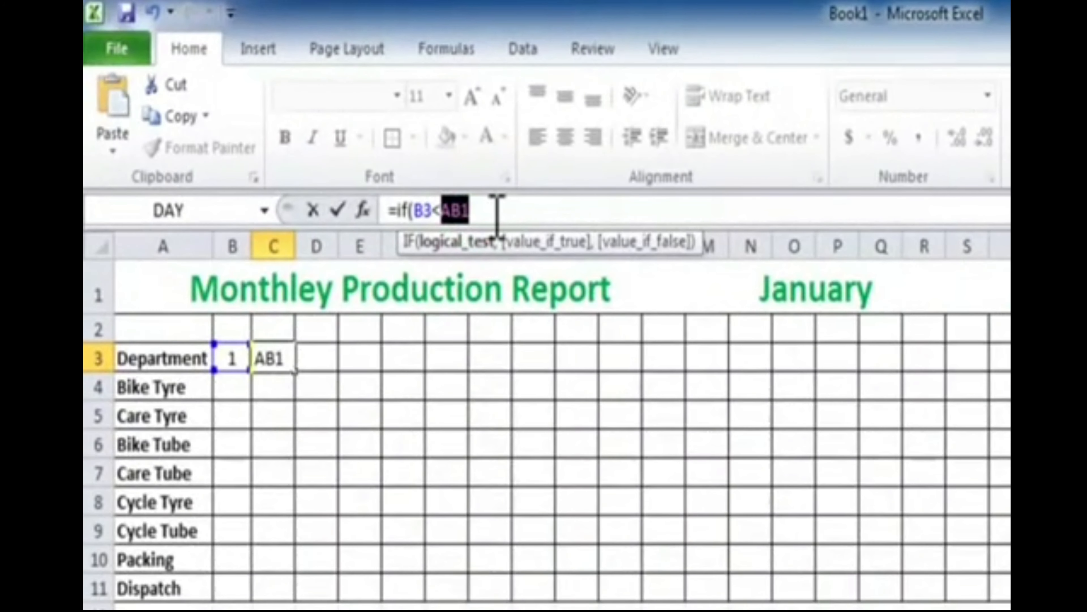
pyautogui.press('F4')
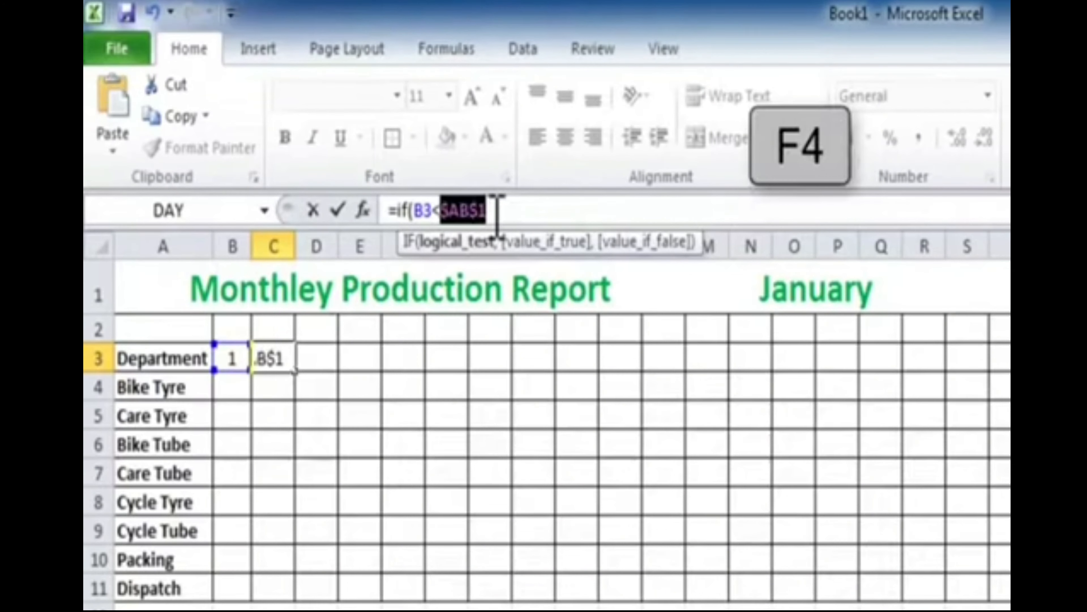
pyautogui.click(498, 211)
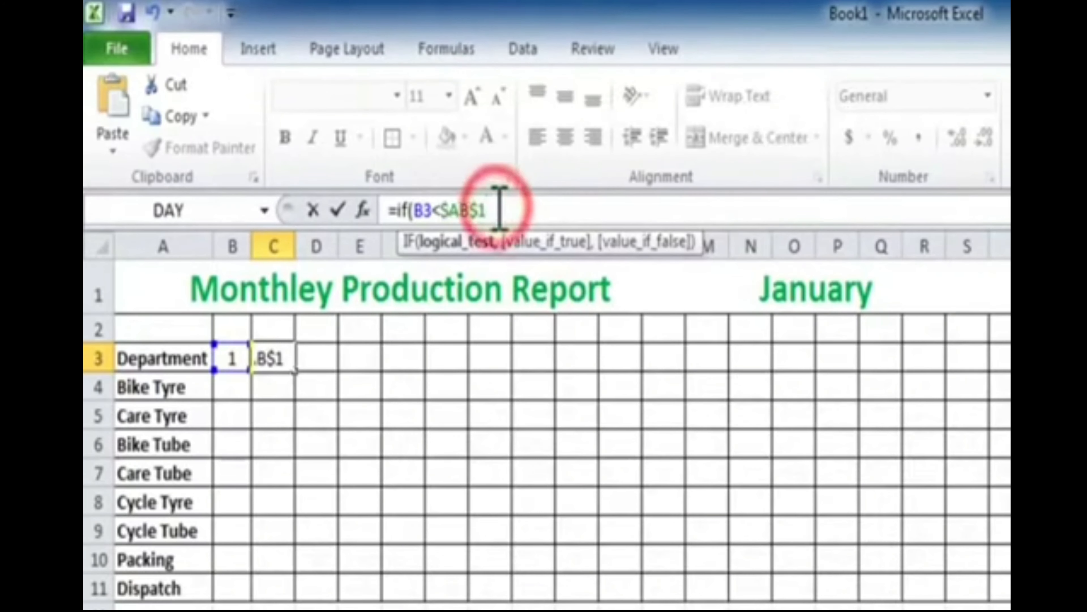
pyautogui.write(',')
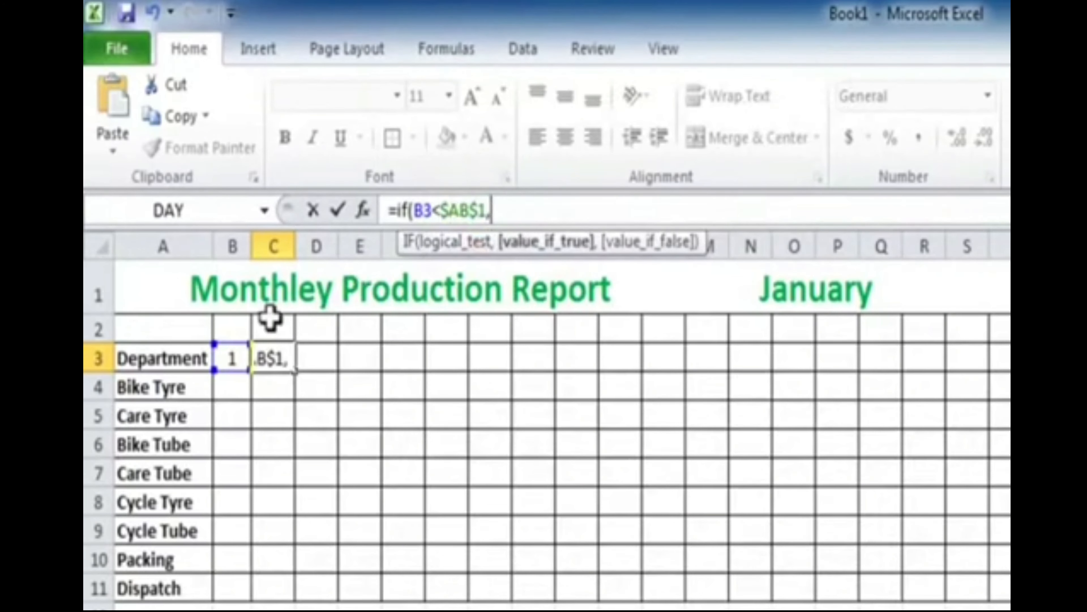
pyautogui.click(232, 360)
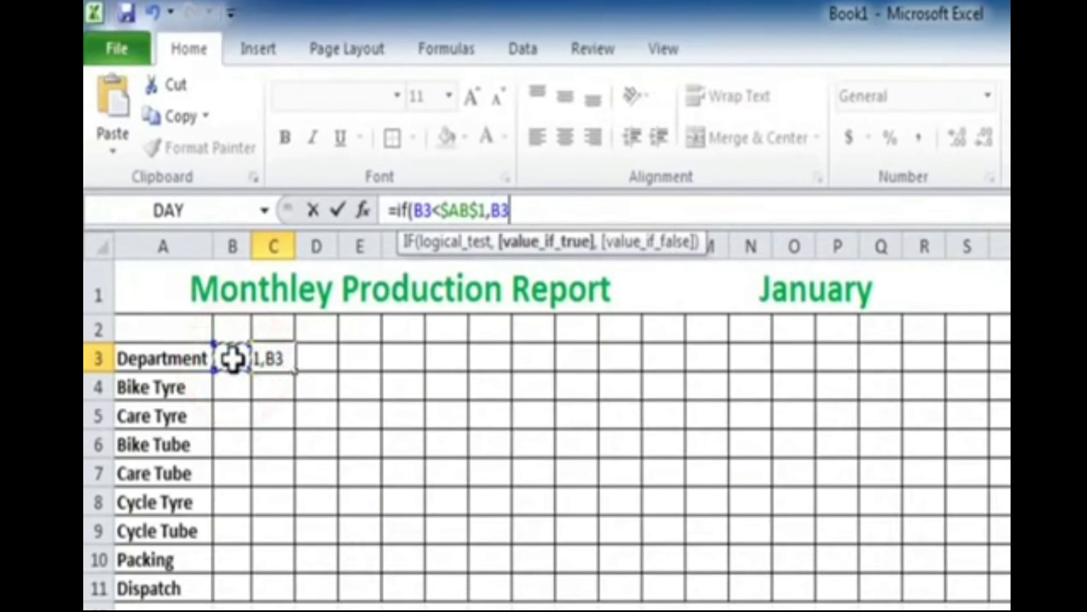
pyautogui.write('+')
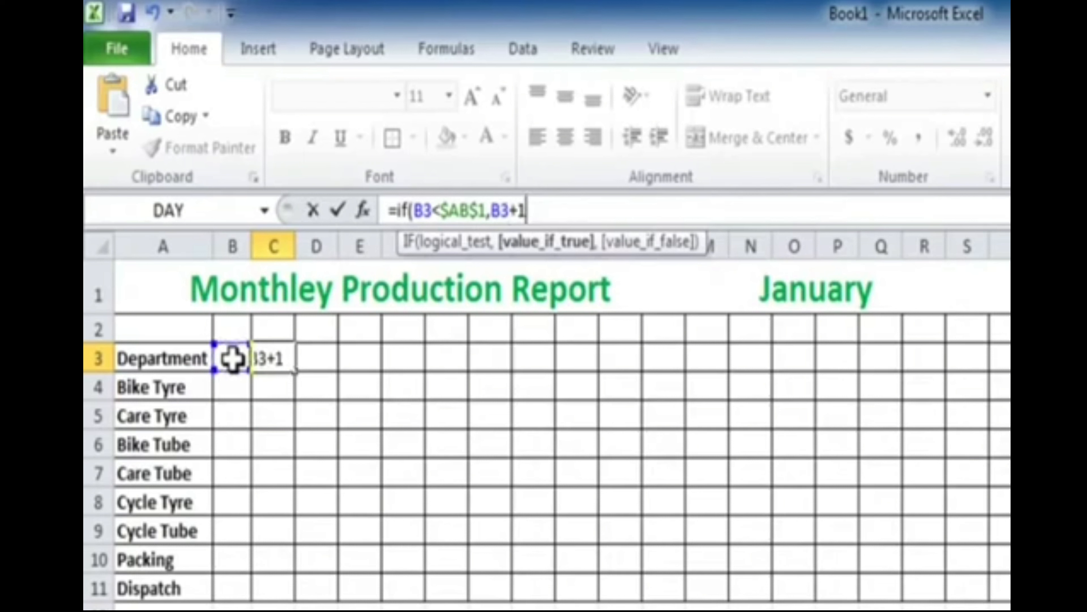
pyautogui.write('1,')
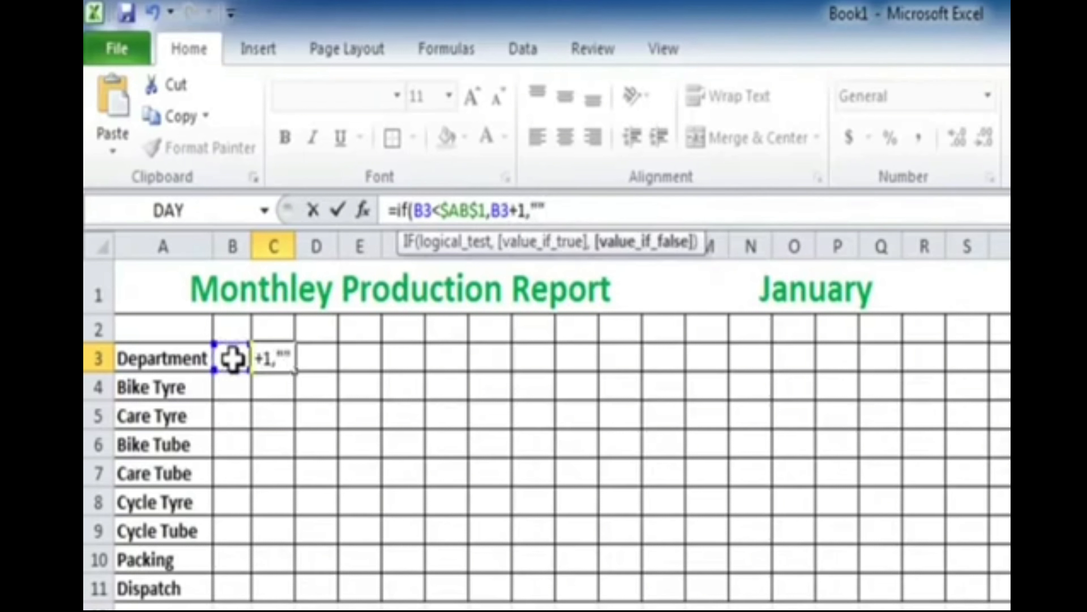
pyautogui.write('"")')
pyautogui.press('Return')
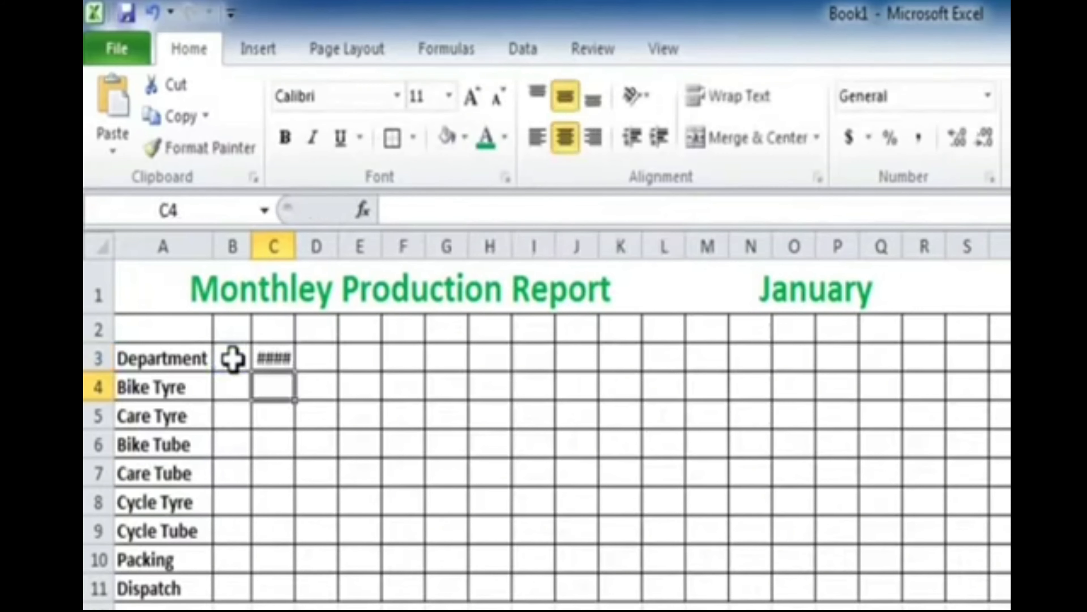
# Apply the custom number format d to the date in C3 so it shows only the day number
pyautogui.click(278, 359)
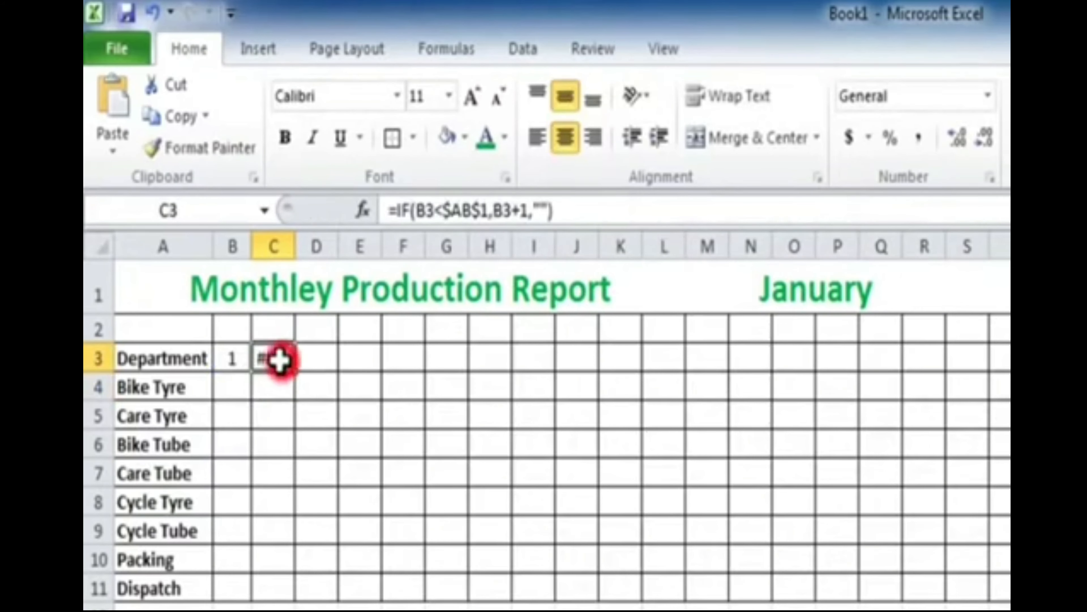
pyautogui.rightClick(274, 358)
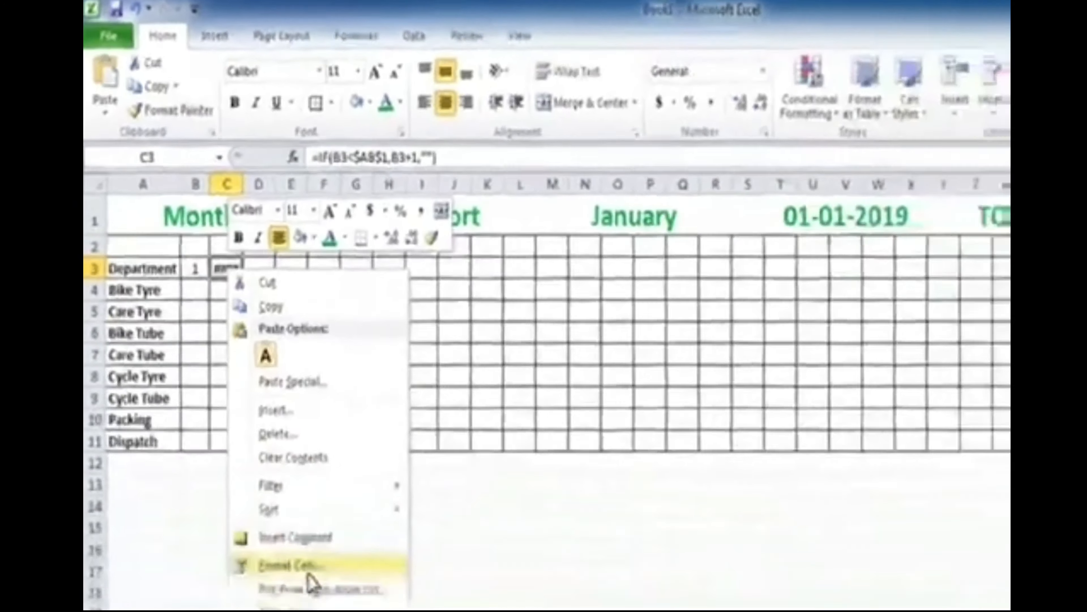
pyautogui.click(309, 574)
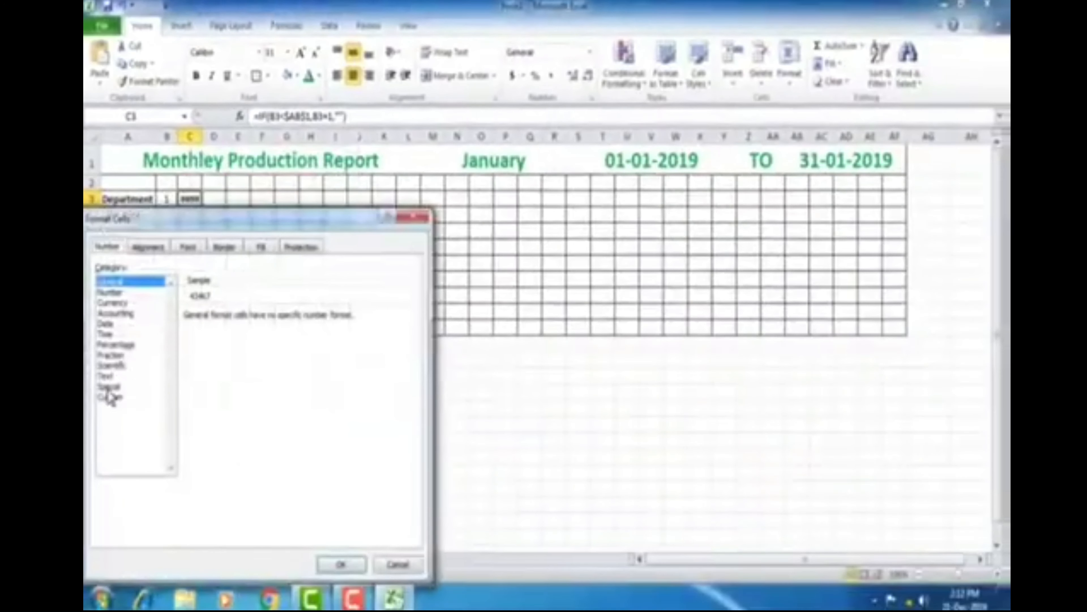
pyautogui.click(118, 533)
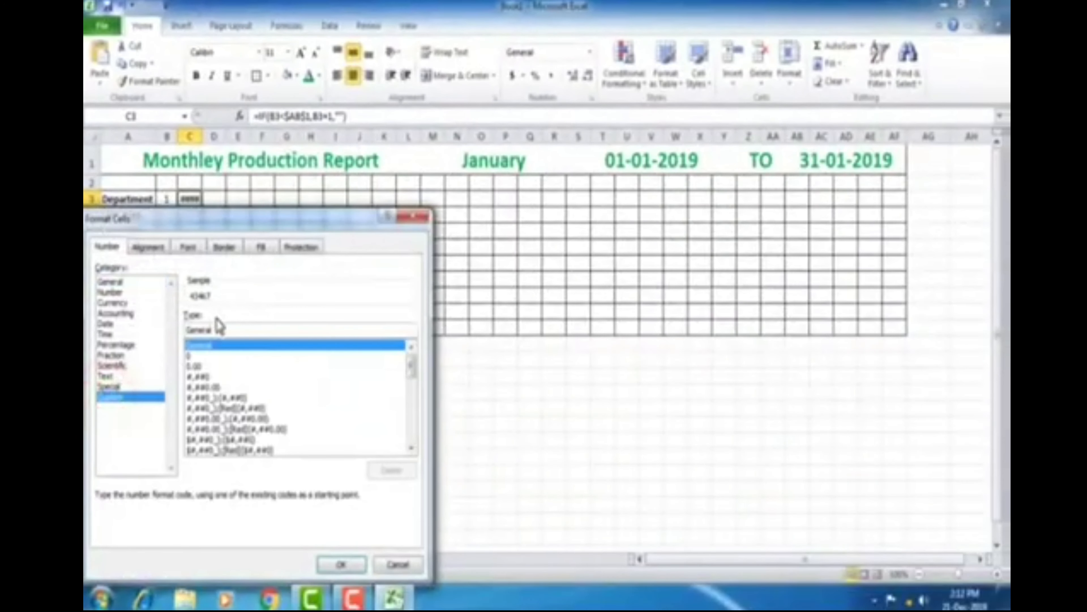
pyautogui.moveTo(216, 229); pyautogui.dragTo(457, 187)
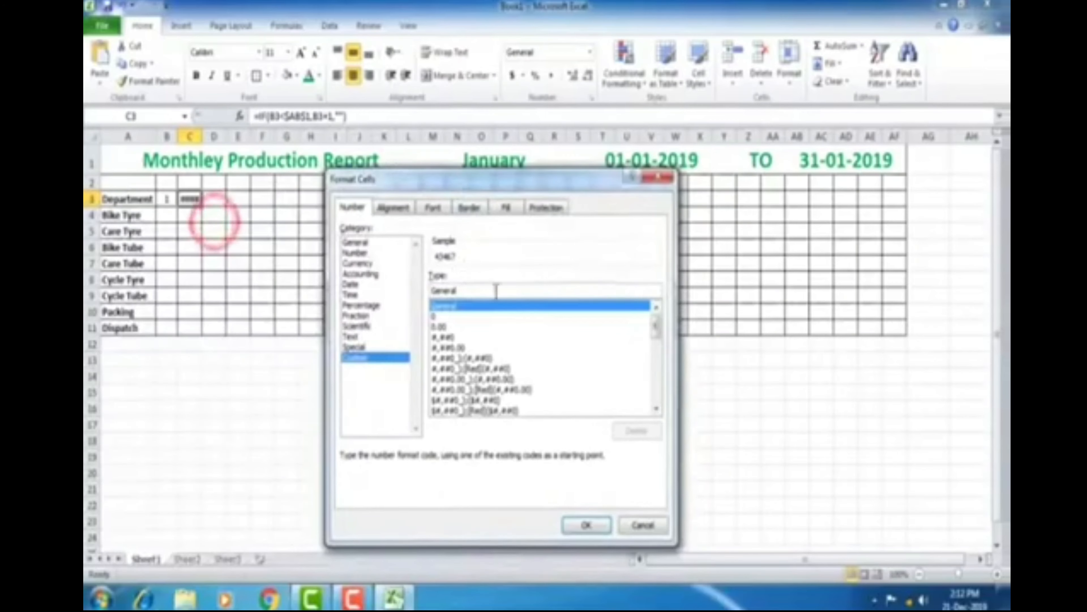
pyautogui.moveTo(656, 323); pyautogui.dragTo(653, 353)
pyautogui.click(470, 390)
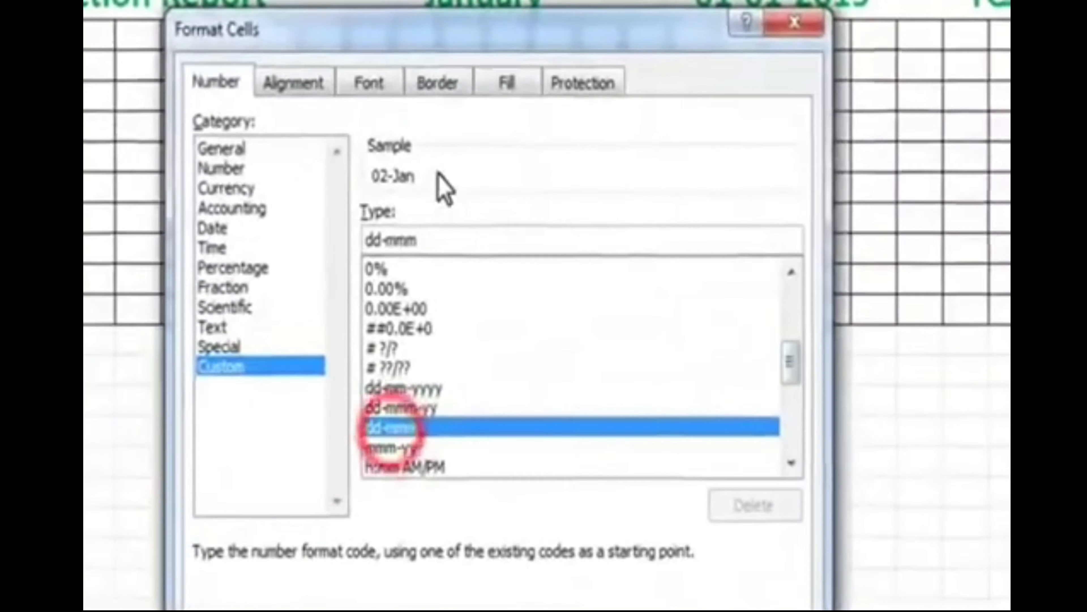
pyautogui.doubleClick(422, 239)
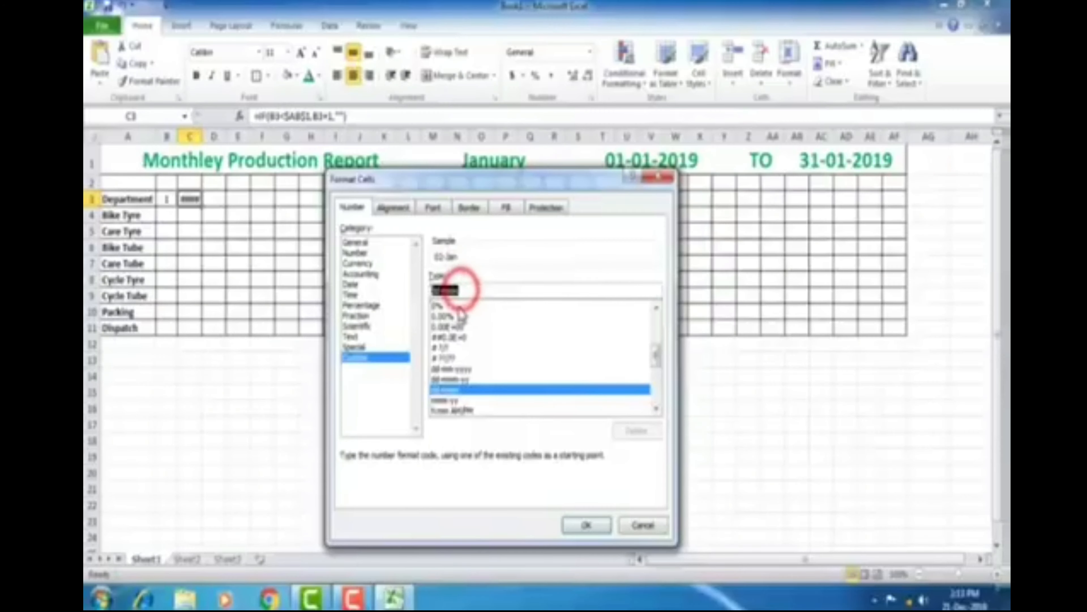
pyautogui.write('d')
pyautogui.click(595, 523)
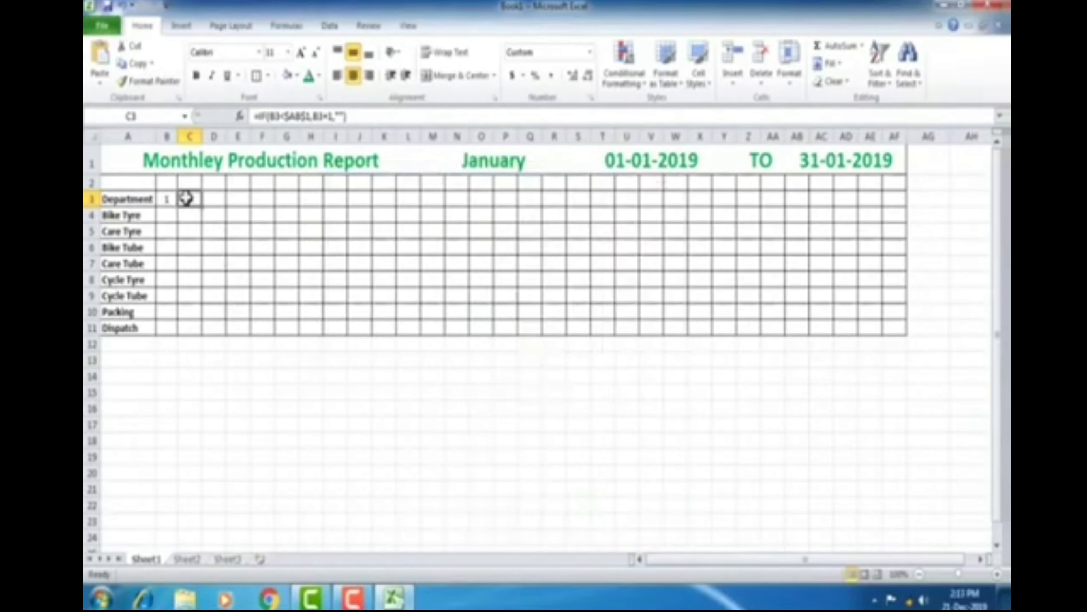
# Fill the C3 formula across row 3 through AF3 and check the formula in the last day column
pyautogui.moveTo(202, 207); pyautogui.dragTo(865, 211)
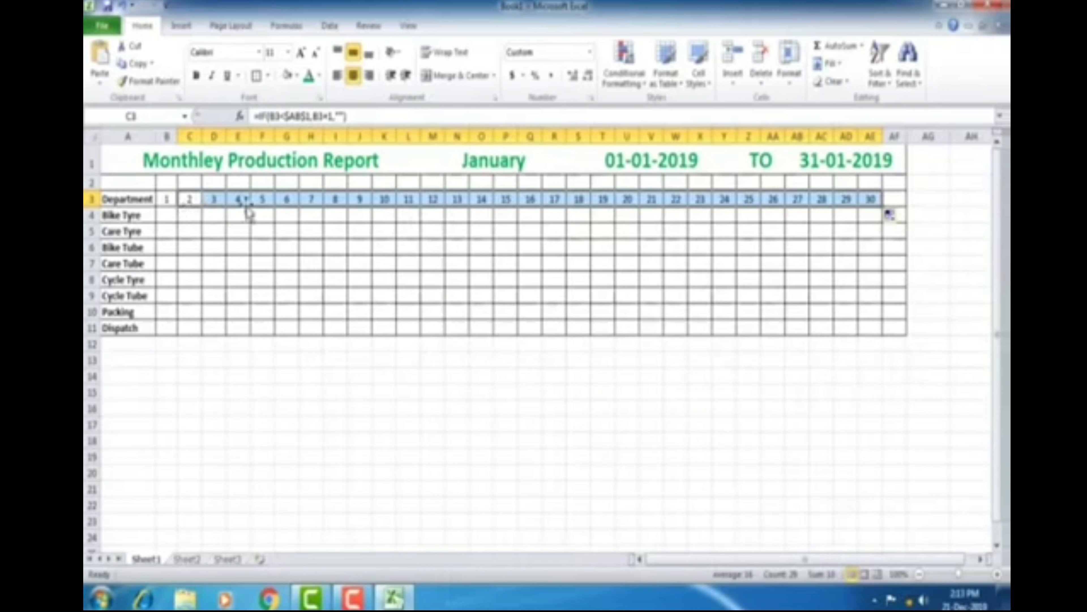
pyautogui.moveTo(882, 206); pyautogui.dragTo(895, 207)
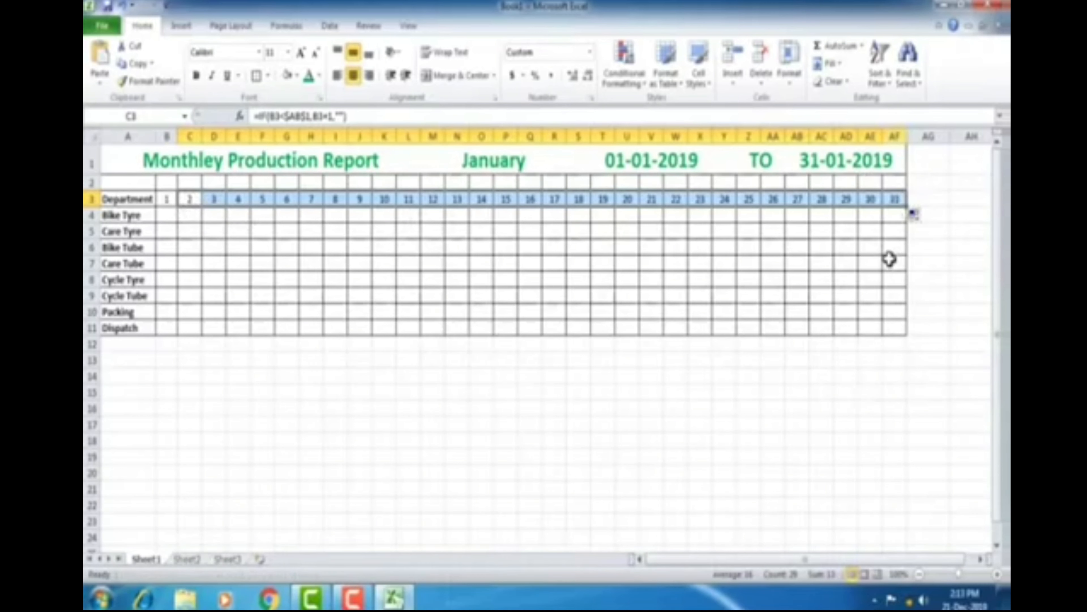
pyautogui.click(886, 224)
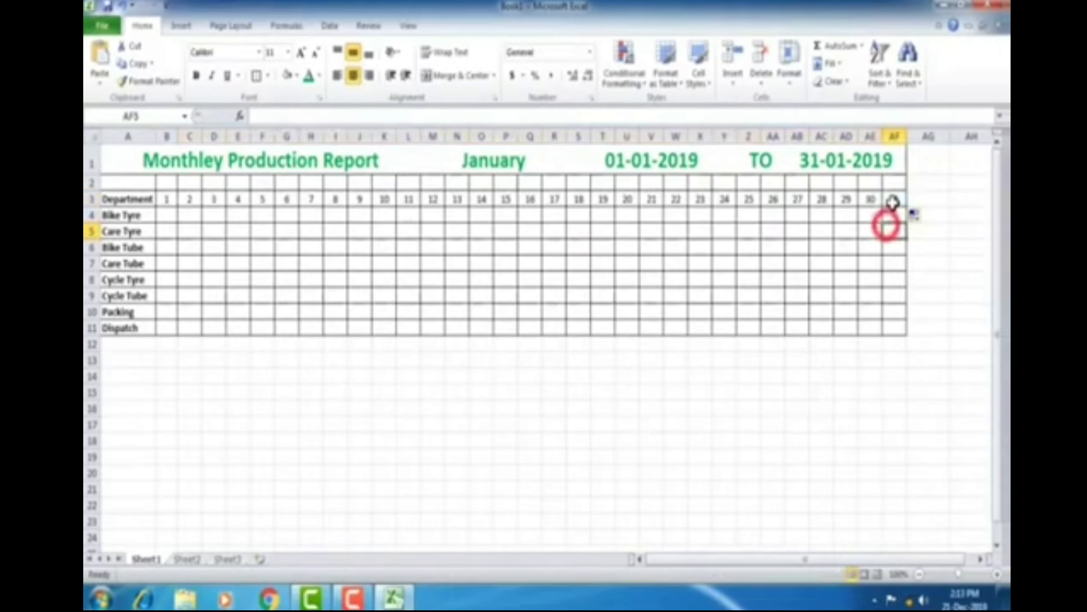
pyautogui.click(891, 201)
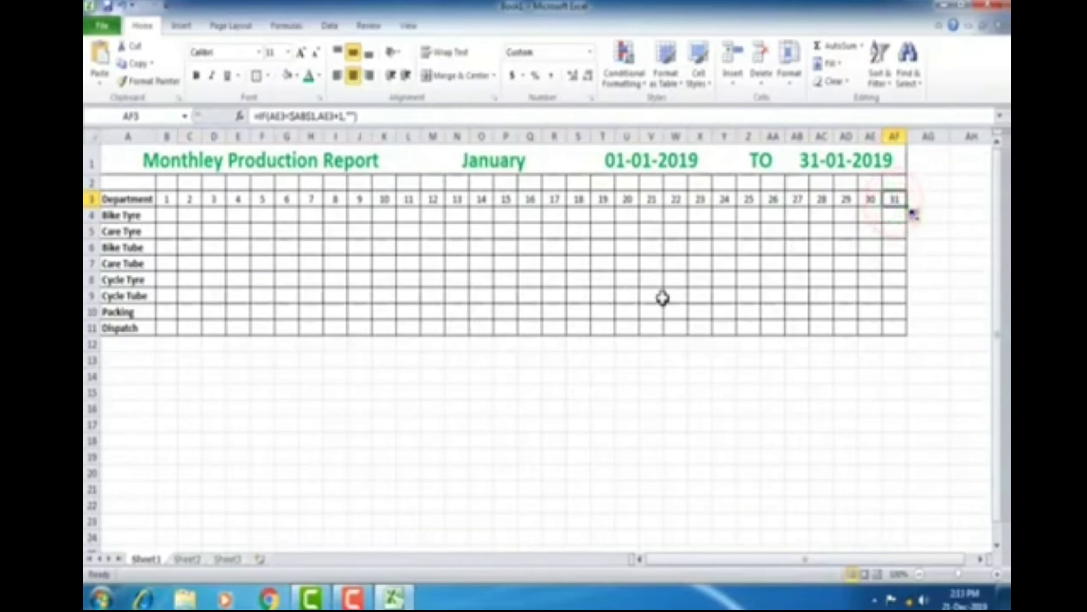
pyautogui.click(1000, 255)
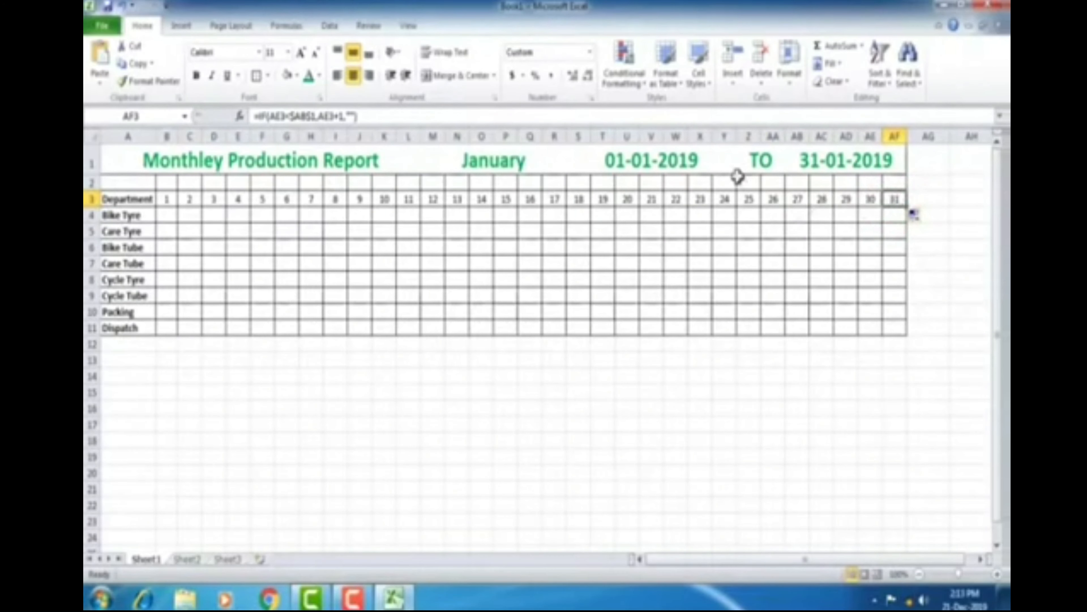
# Test the month drop-down in M1 by choosing February, March, January, June and October, checking the day numbers in row 3
pyautogui.click(508, 159)
pyautogui.click(572, 164)
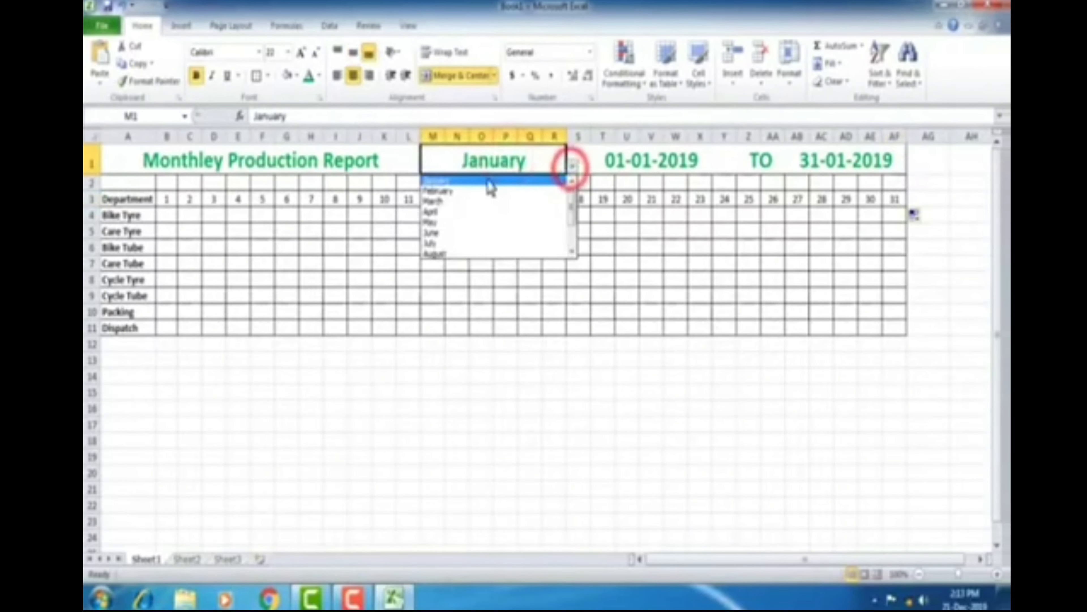
pyautogui.click(486, 192)
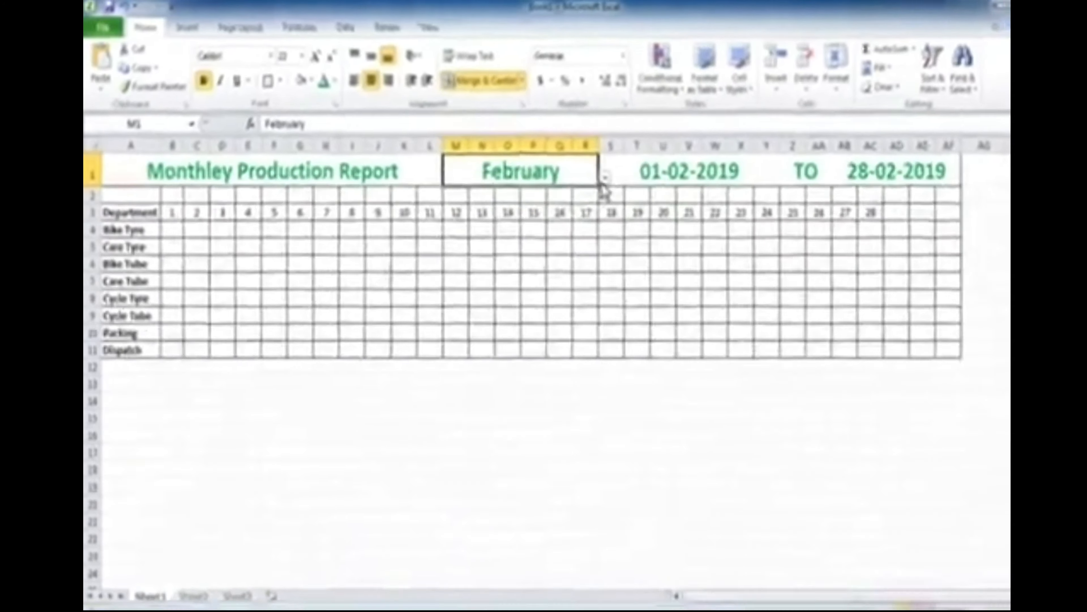
pyautogui.click(572, 166)
pyautogui.click(508, 208)
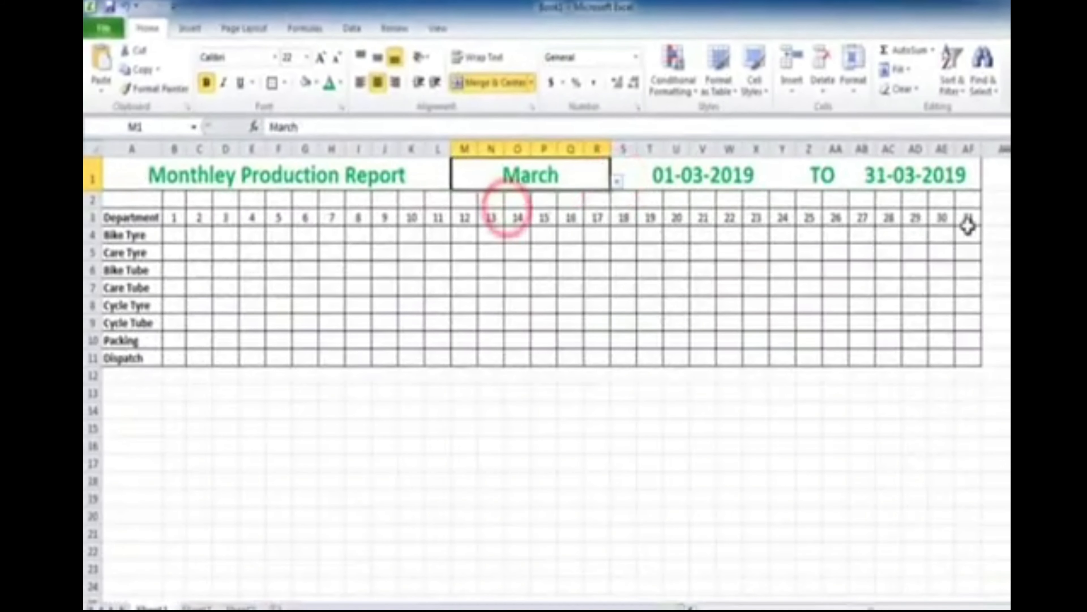
pyautogui.click(616, 180)
pyautogui.click(615, 224)
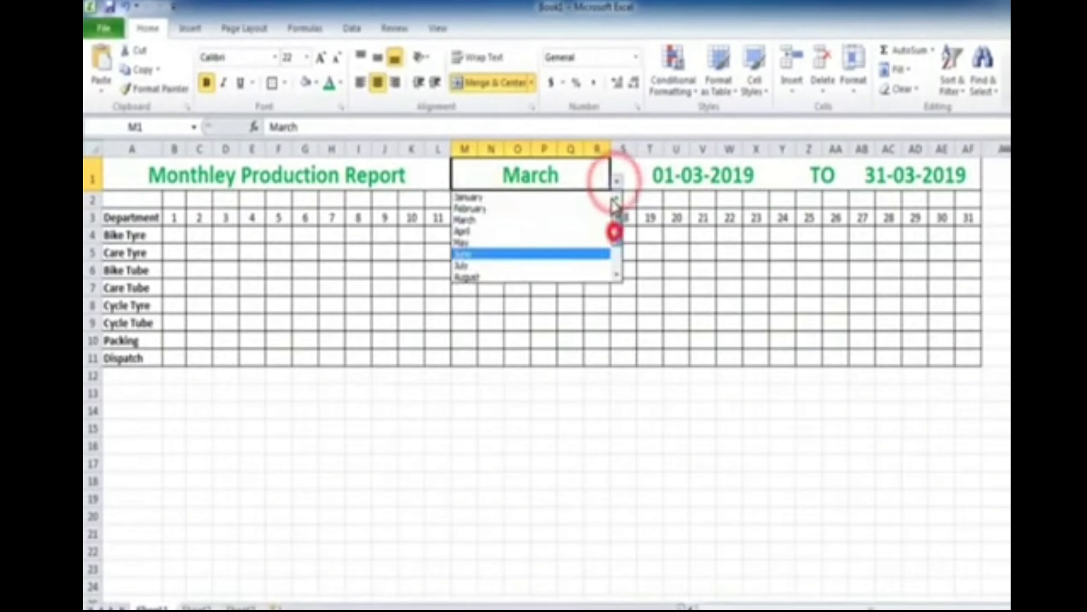
pyautogui.click(521, 195)
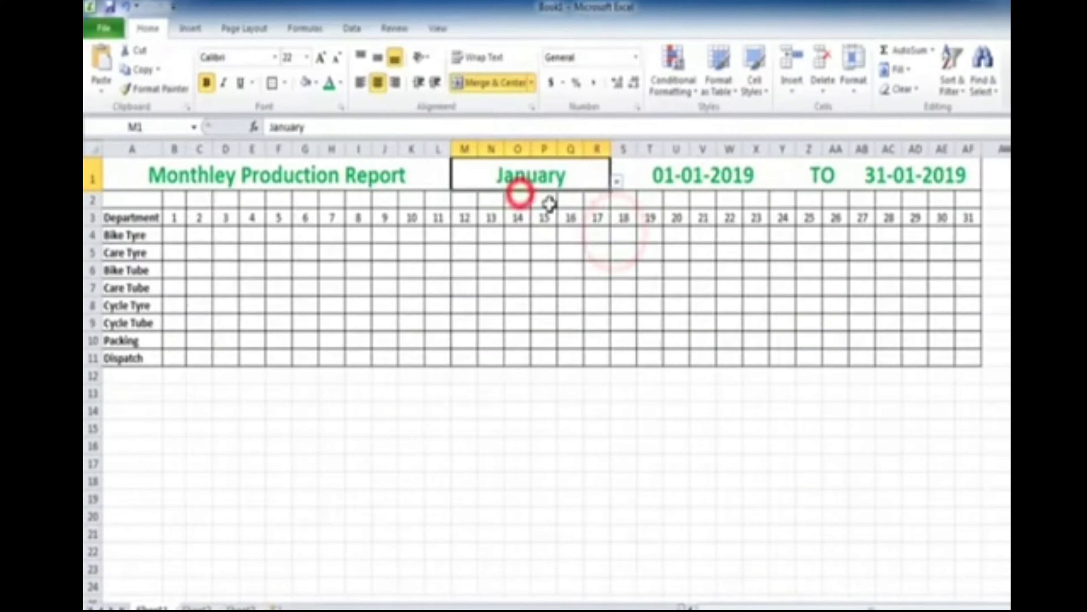
pyautogui.click(616, 181)
pyautogui.click(531, 254)
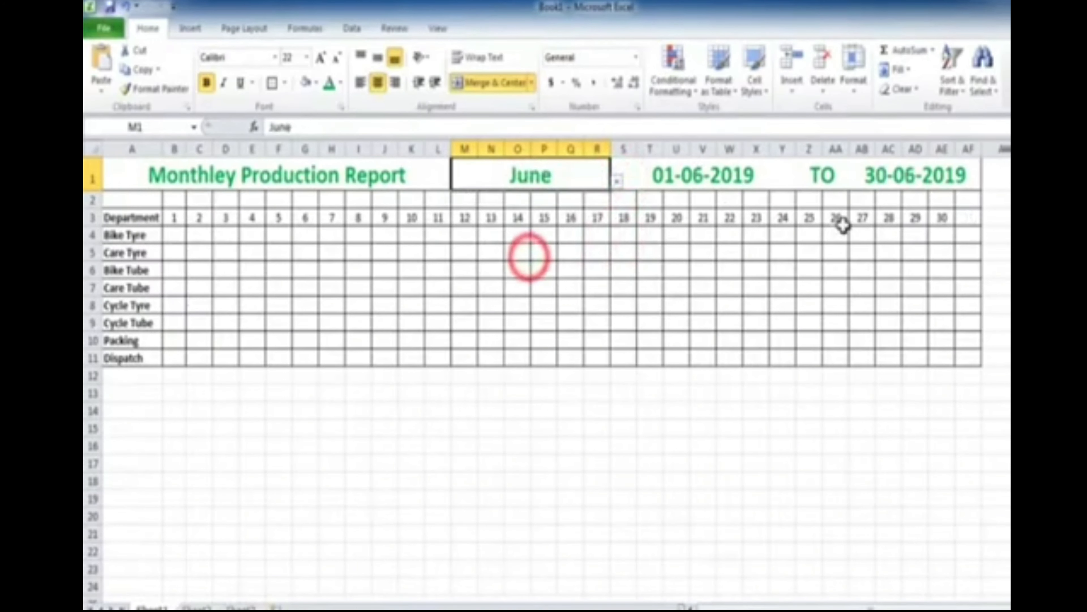
pyautogui.click(616, 180)
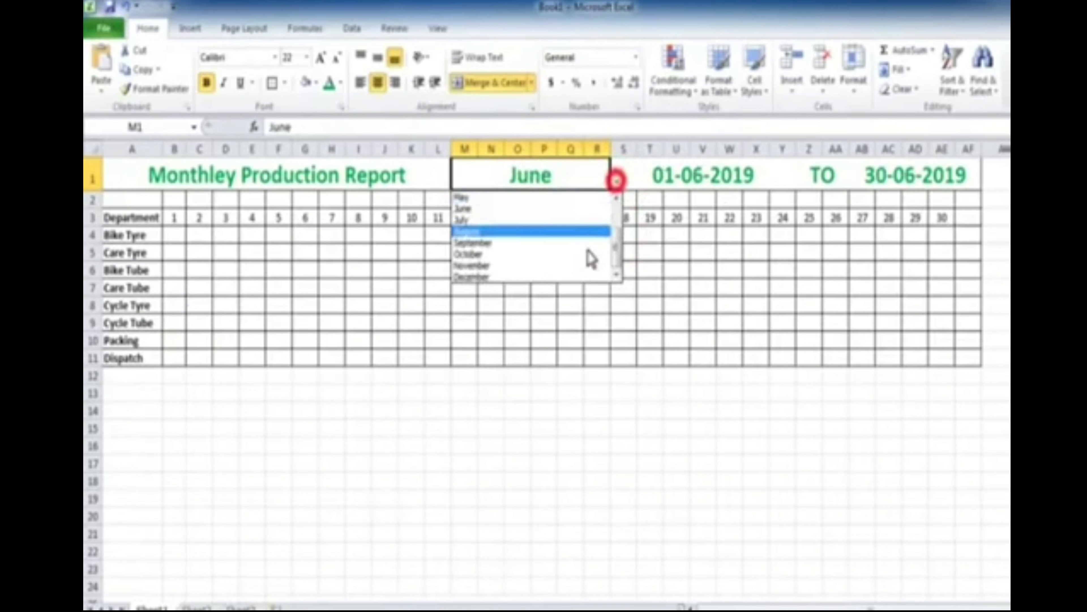
pyautogui.click(585, 253)
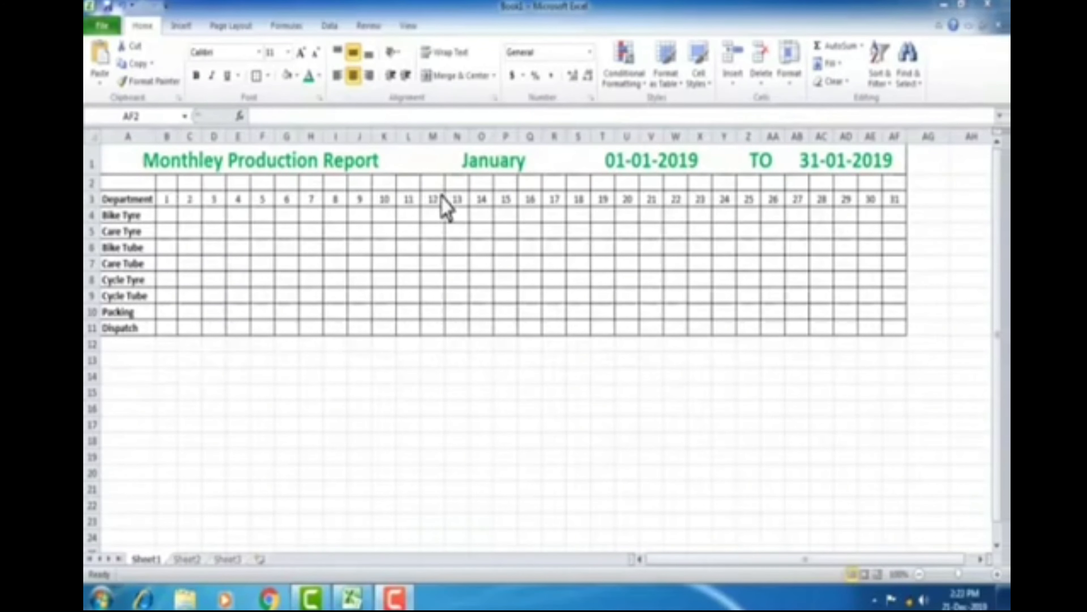
# Enter the formula =TEXT(B3,"ddd") in B2 to show the abbreviated weekday name for the date below
pyautogui.click(166, 183)
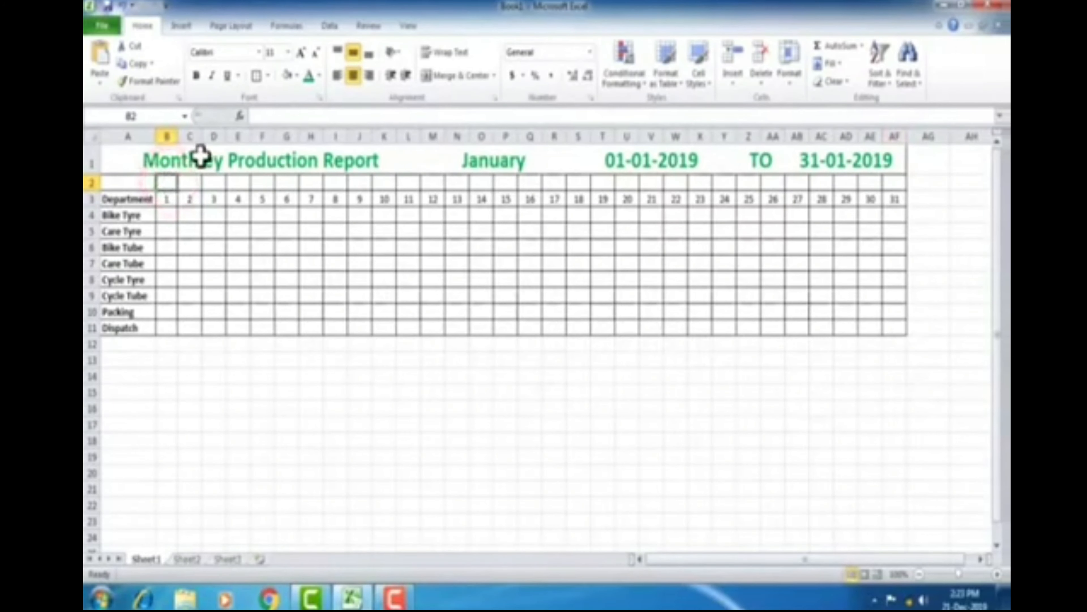
pyautogui.click(274, 116)
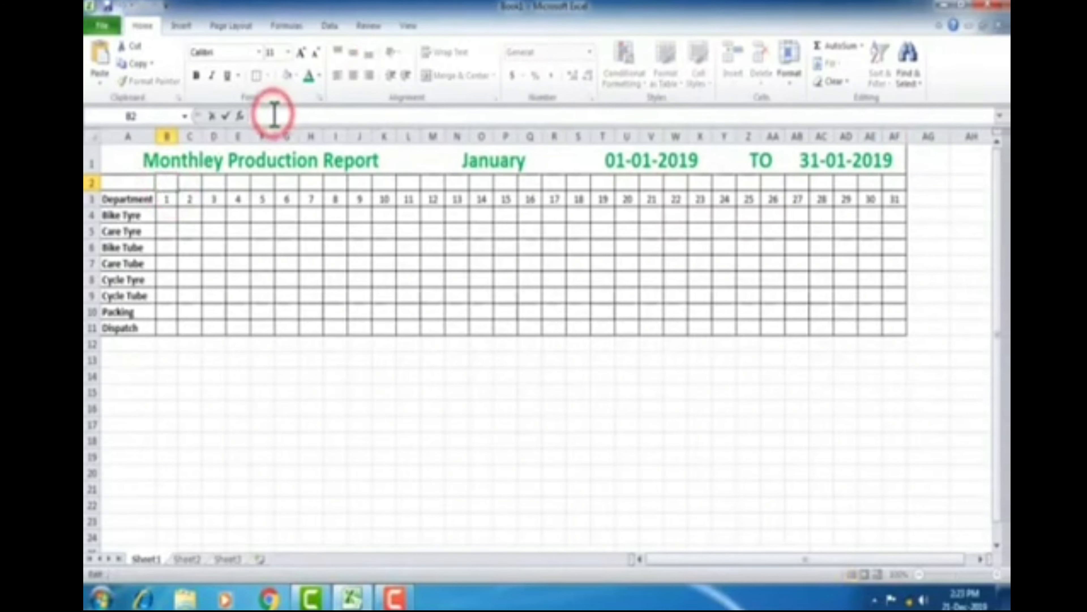
pyautogui.write('=')
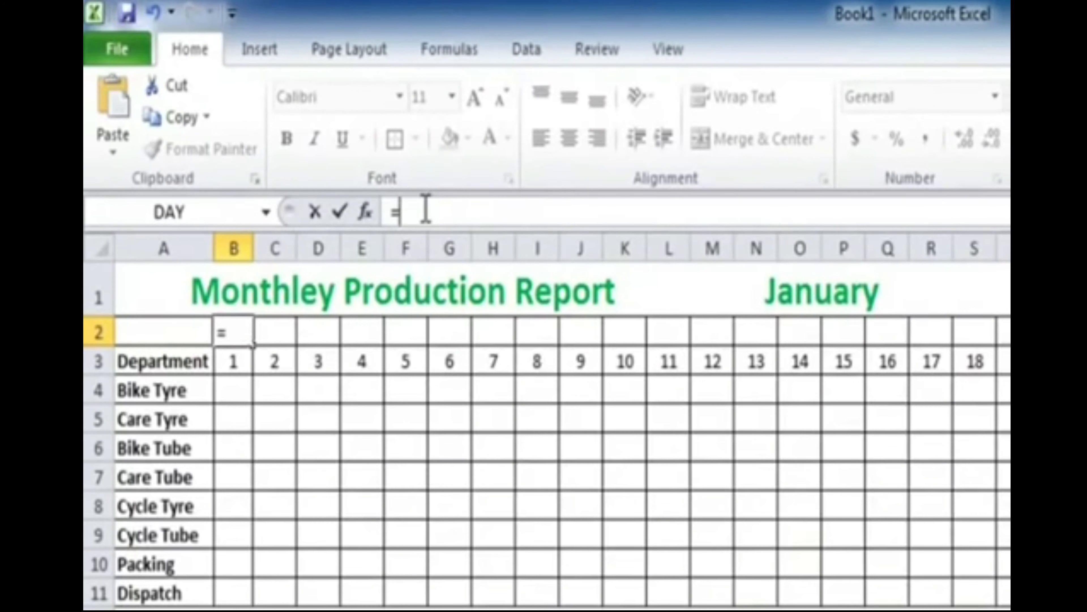
pyautogui.write('text')
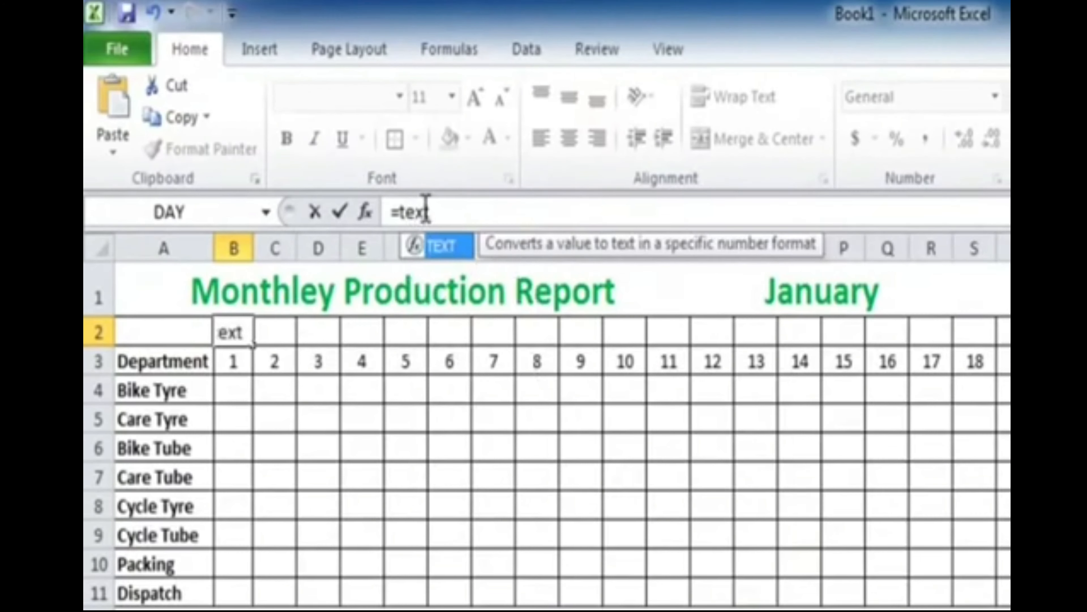
pyautogui.write('(')
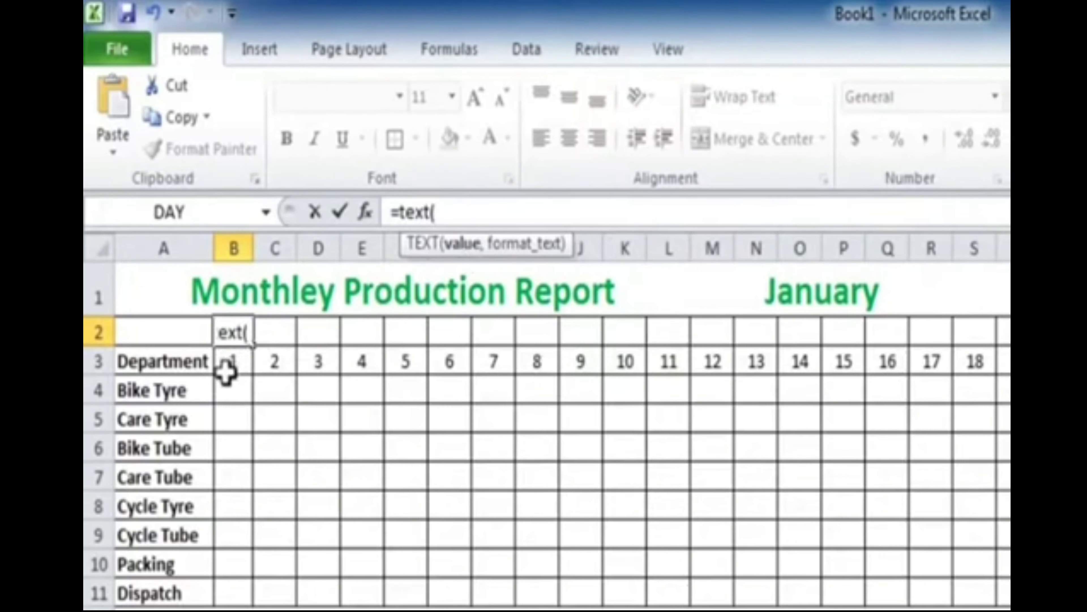
pyautogui.click(231, 362)
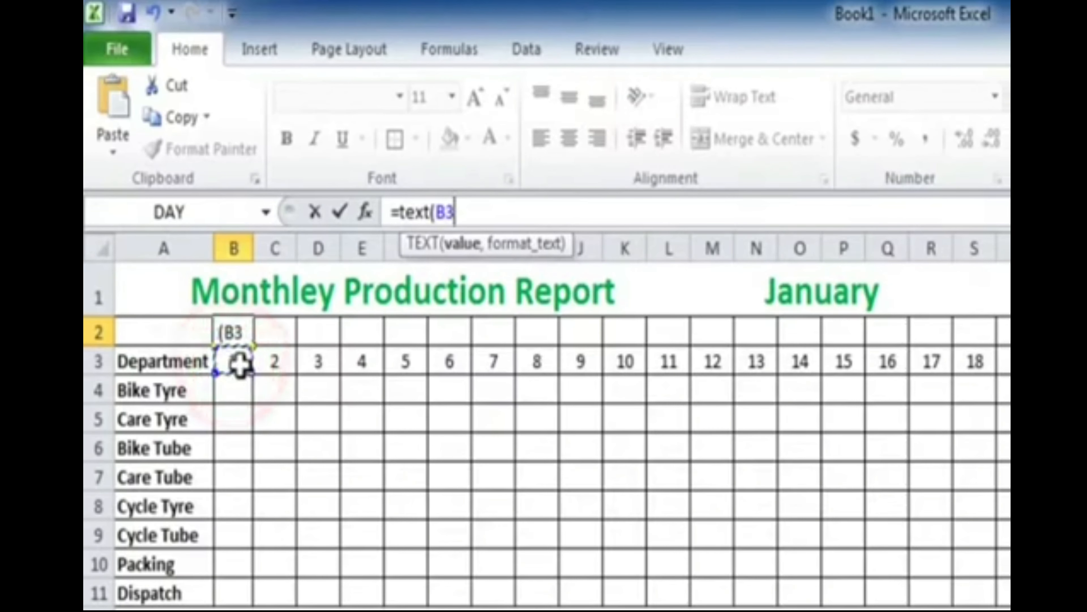
pyautogui.write(',"')
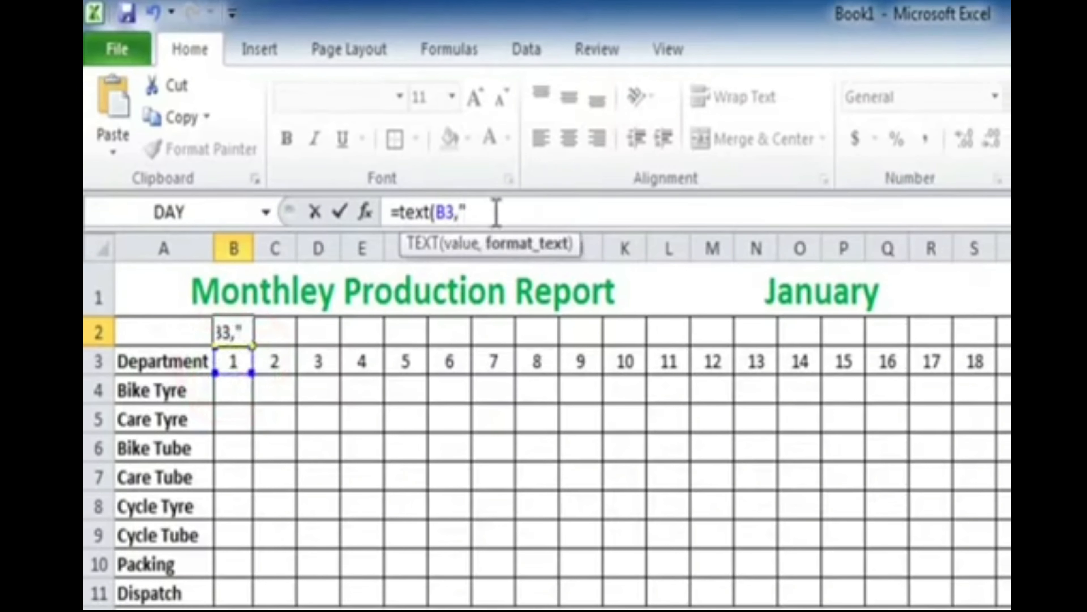
pyautogui.write('ddd')
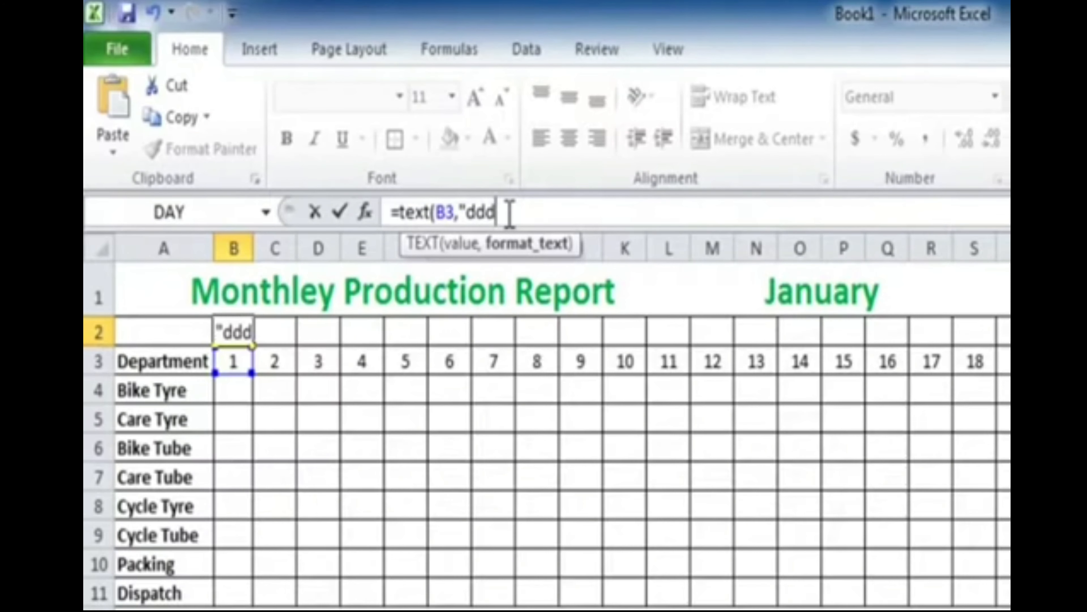
pyautogui.write('"')
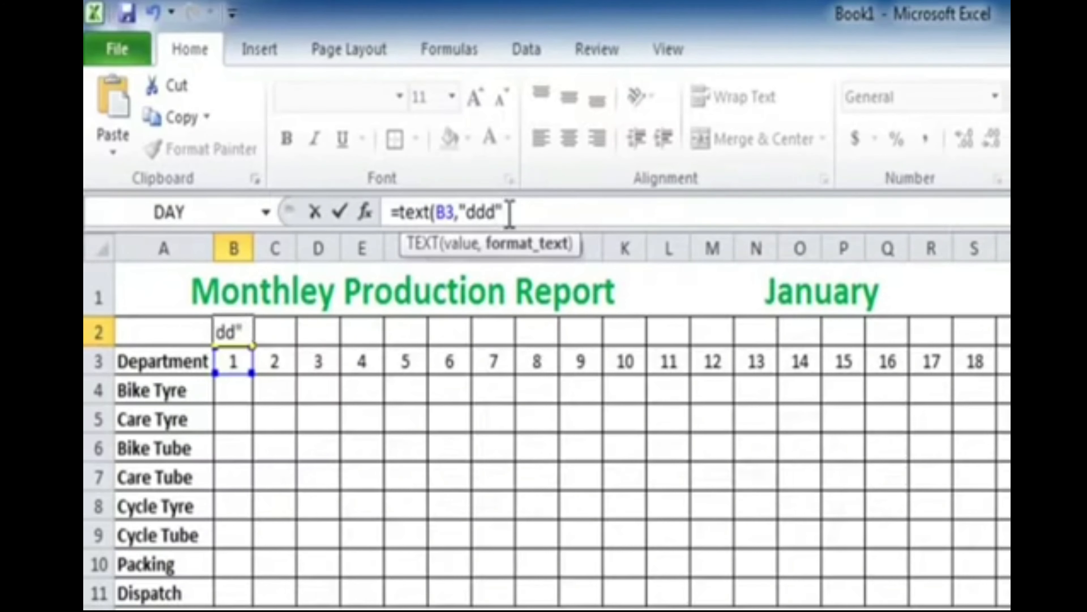
pyautogui.press('Return')
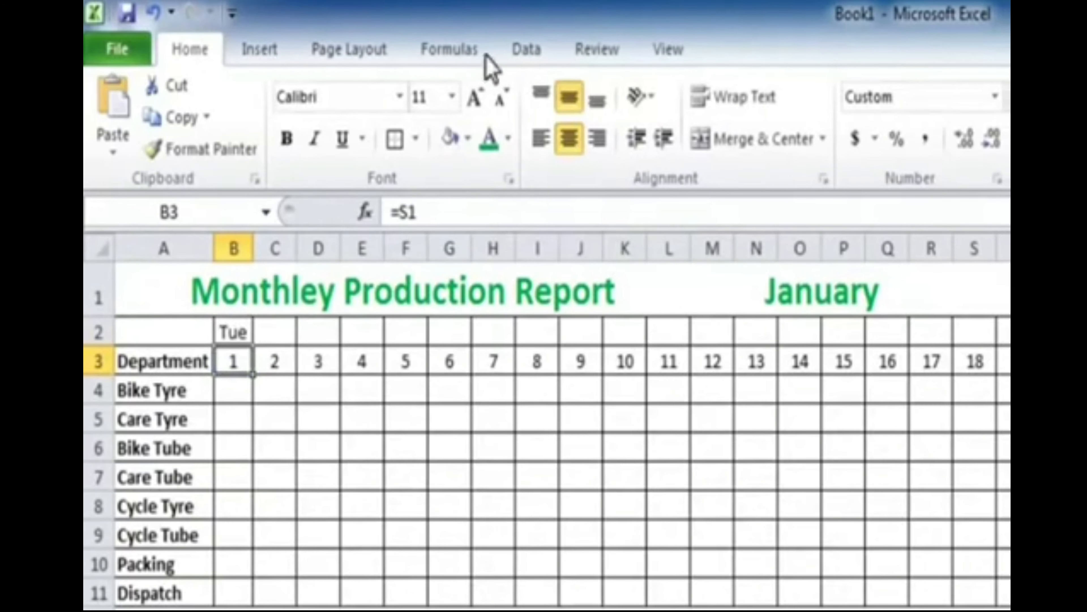
# Fill the weekday formula from B2 across row 2 through AF2
pyautogui.click(244, 332)
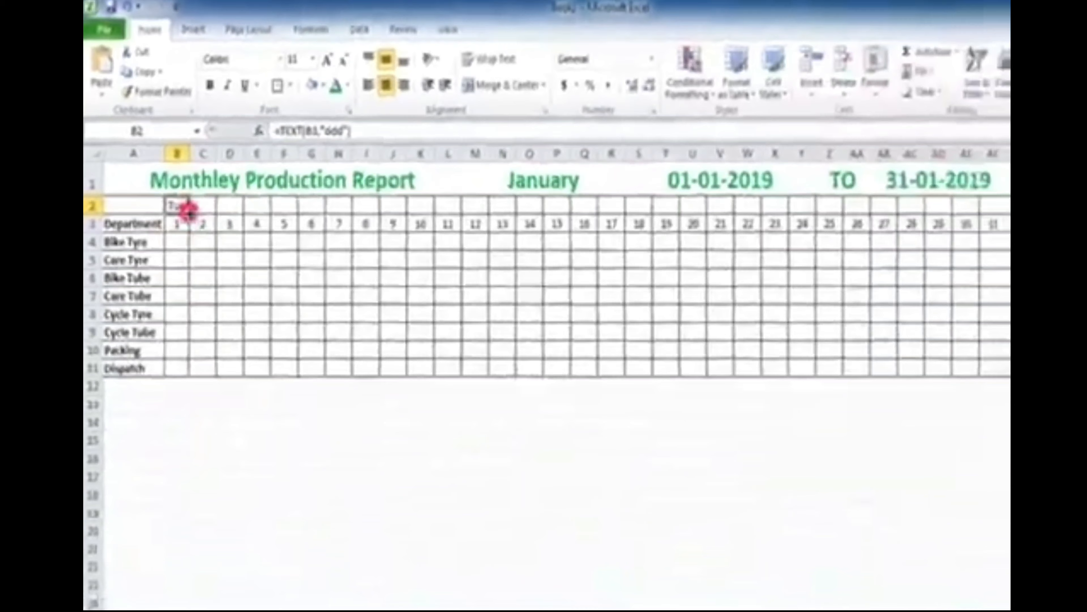
pyautogui.moveTo(189, 210); pyautogui.dragTo(973, 200)
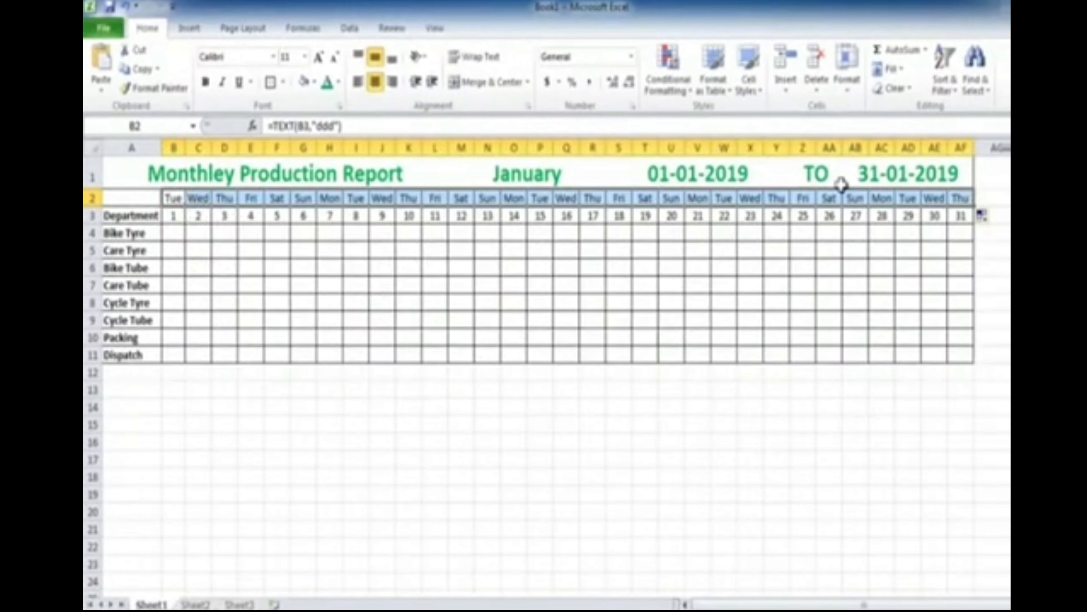
pyautogui.click(835, 278)
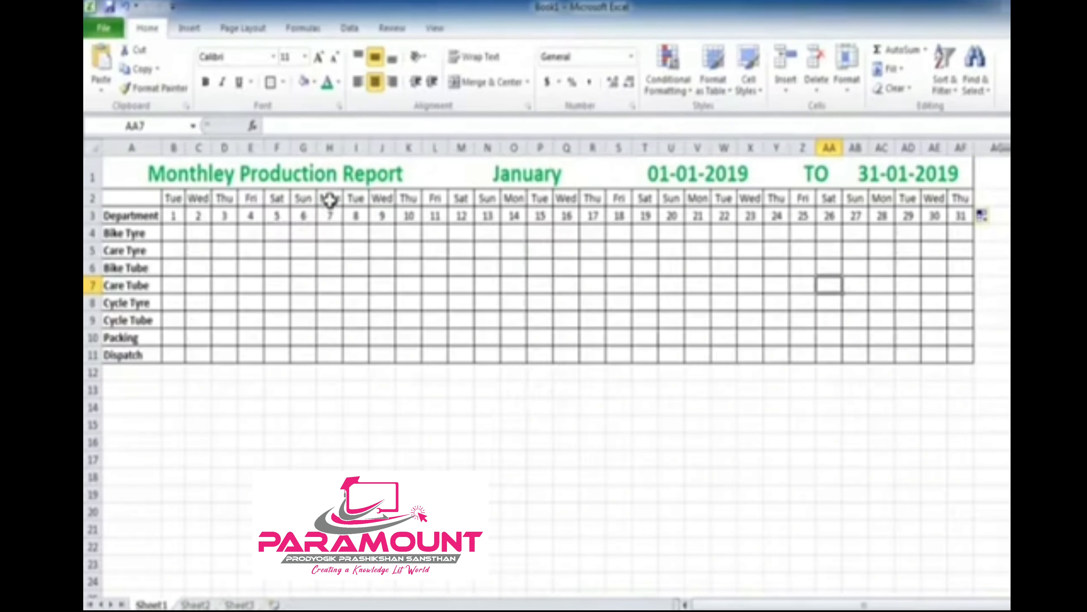
# Add a Text That Contains conditional formatting rule to B2:AF2 giving "sun" cells Light Red Fill with Dark Red Text
pyautogui.moveTo(173, 198); pyautogui.dragTo(961, 199)
pyautogui.click(680, 91)
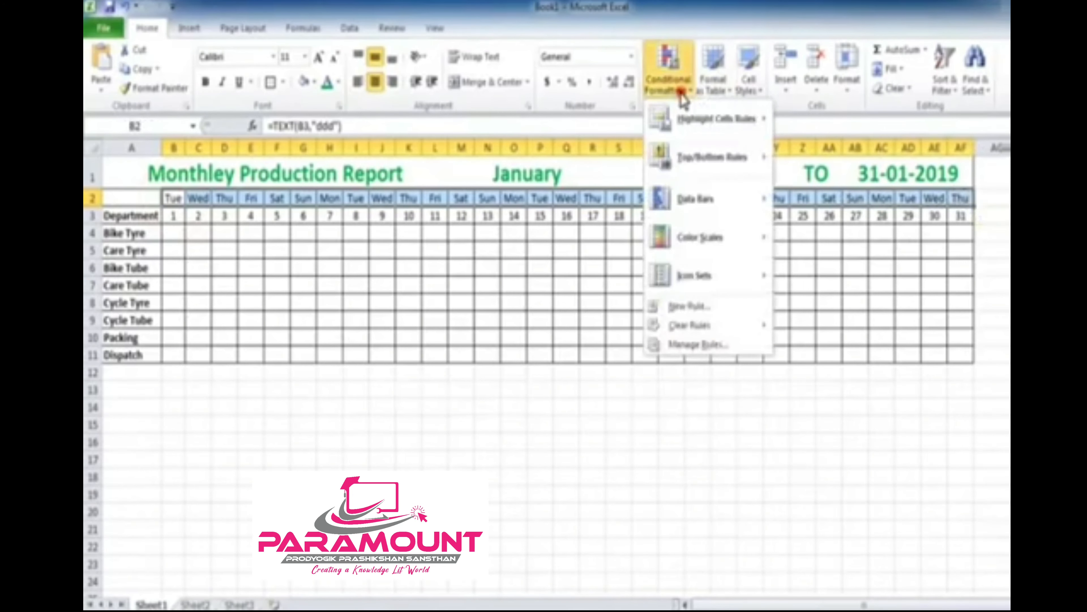
pyautogui.moveTo(684, 124)
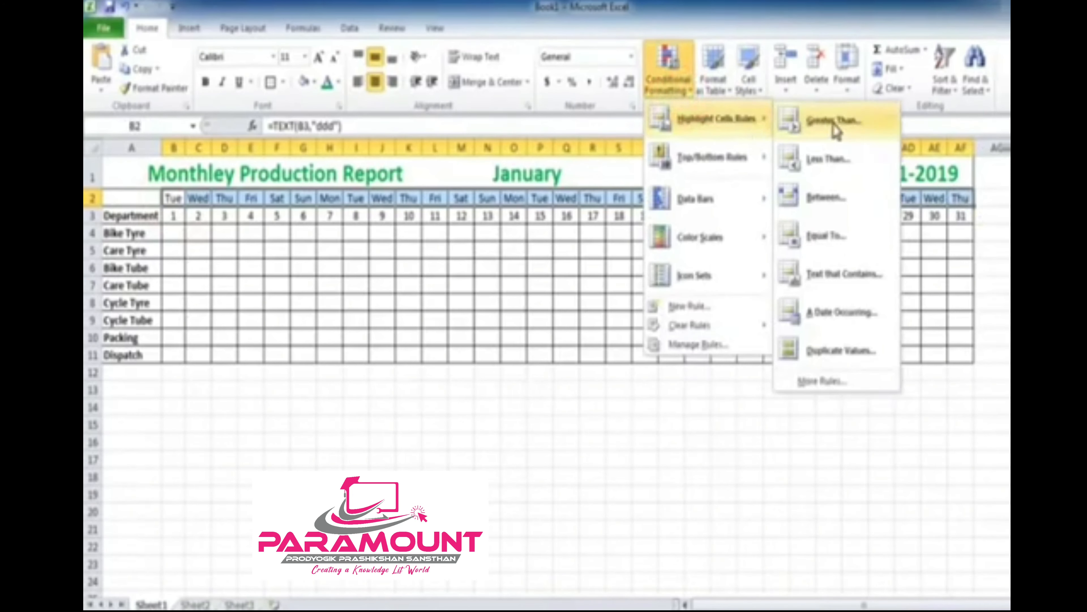
pyautogui.click(837, 277)
pyautogui.click(457, 418)
pyautogui.write('sun')
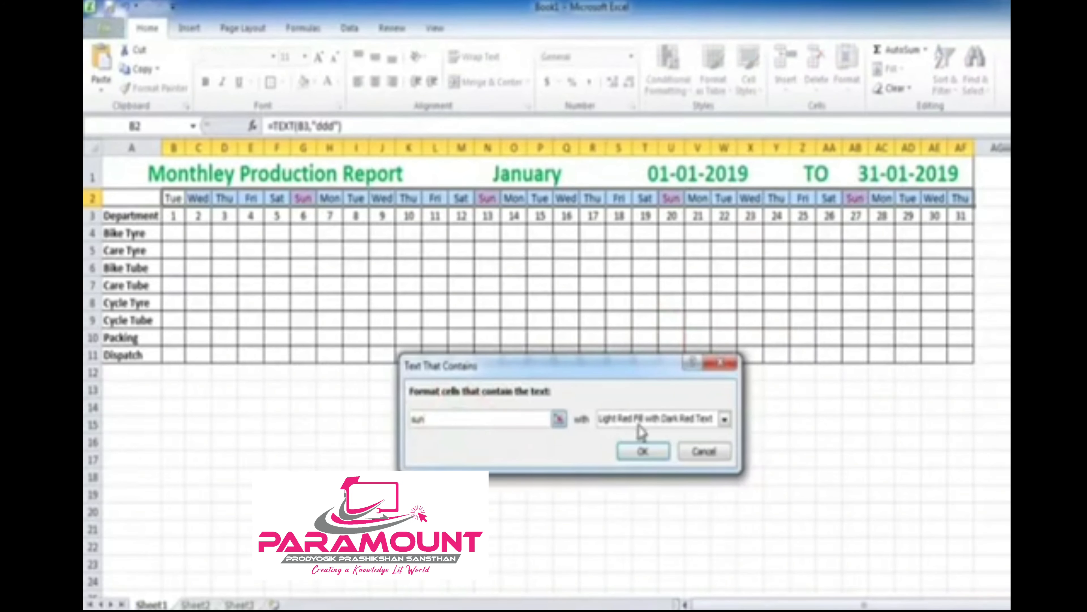
pyautogui.click(724, 419)
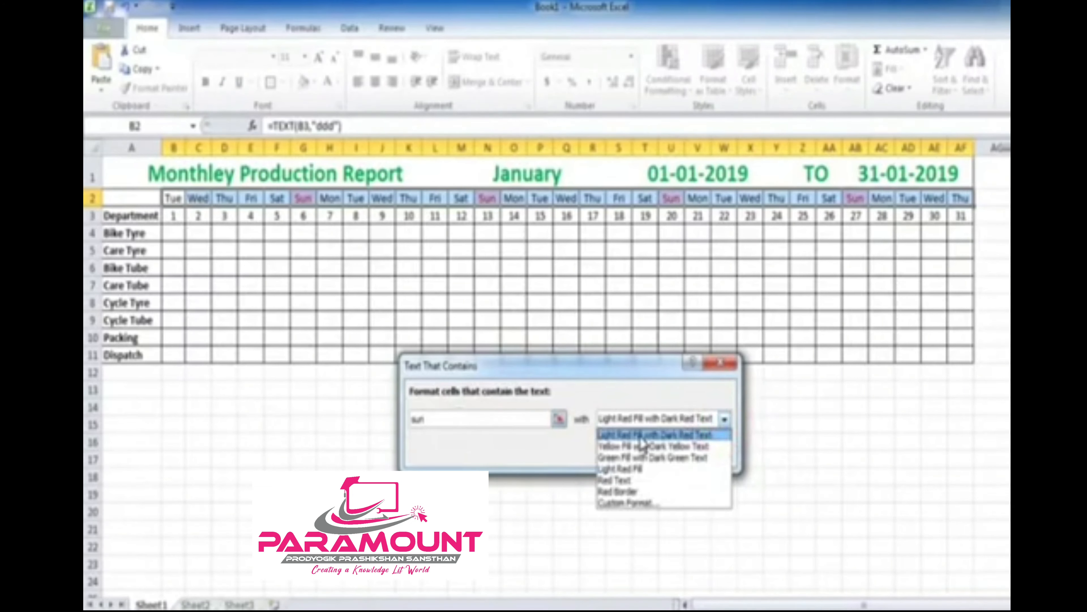
pyautogui.click(641, 437)
pyautogui.click(637, 449)
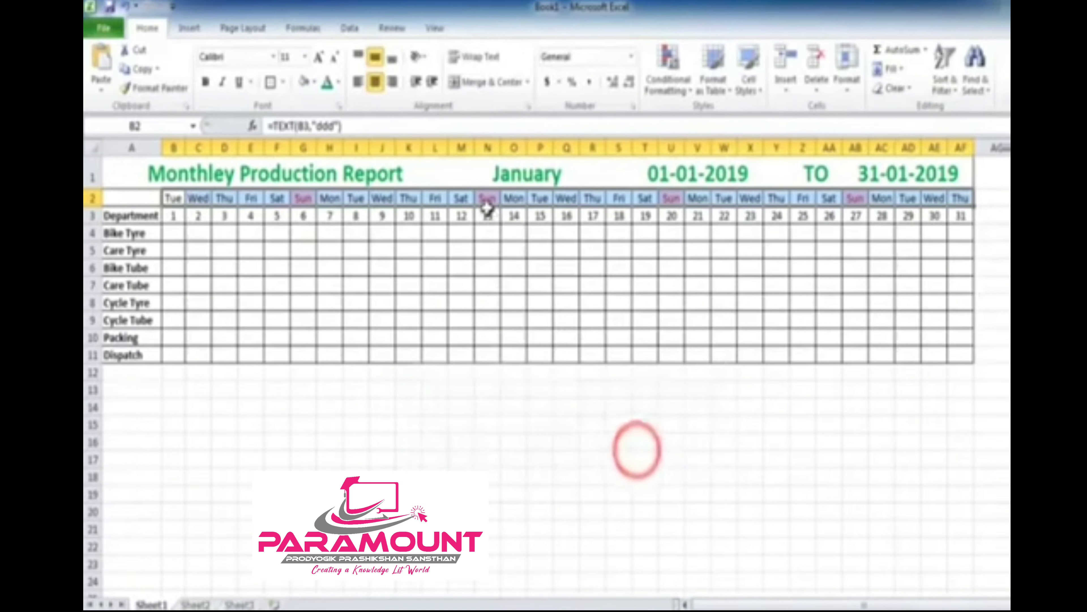
pyautogui.click(533, 214)
# Add a Text That Contains conditional formatting rule to B2:AF2 giving "mon" cells Green Fill with Dark Green Text
pyautogui.moveTo(175, 198); pyautogui.dragTo(959, 198)
pyautogui.click(677, 88)
pyautogui.moveTo(719, 118)
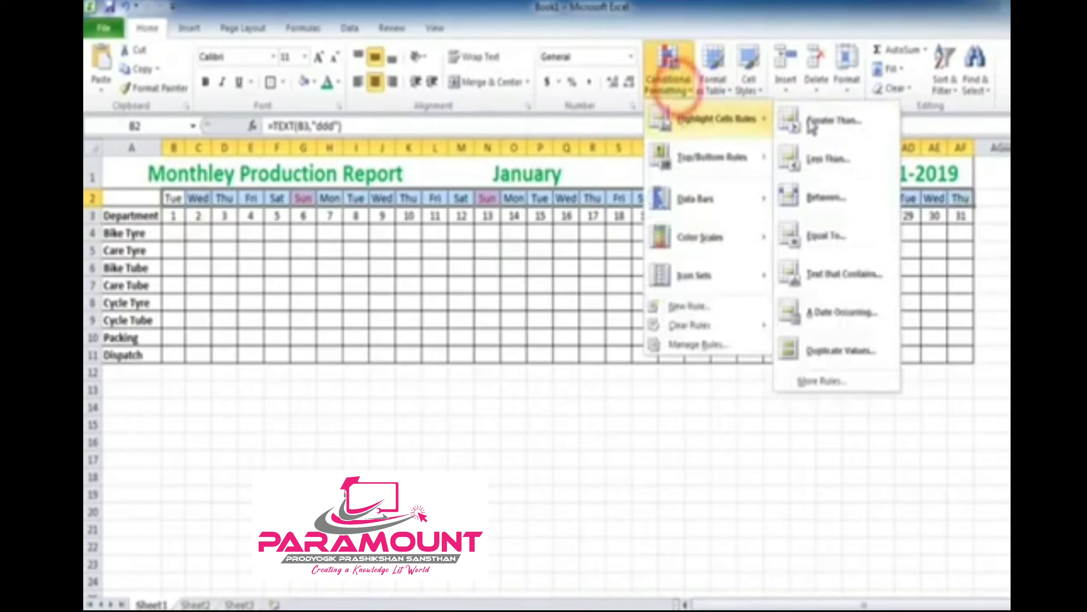
pyautogui.click(846, 276)
pyautogui.click(500, 419)
pyautogui.write('mon')
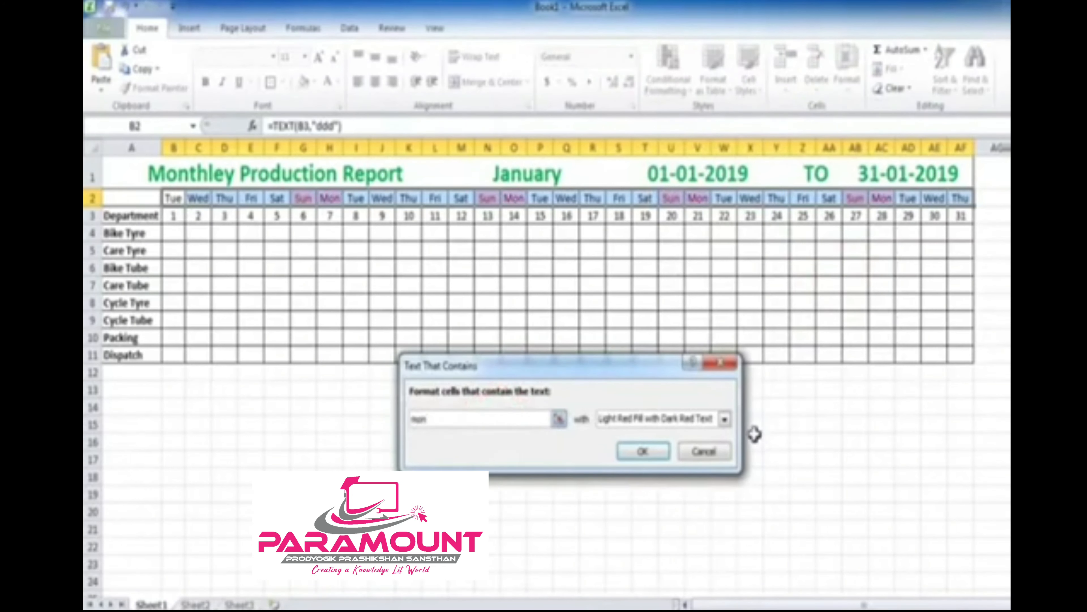
pyautogui.click(724, 419)
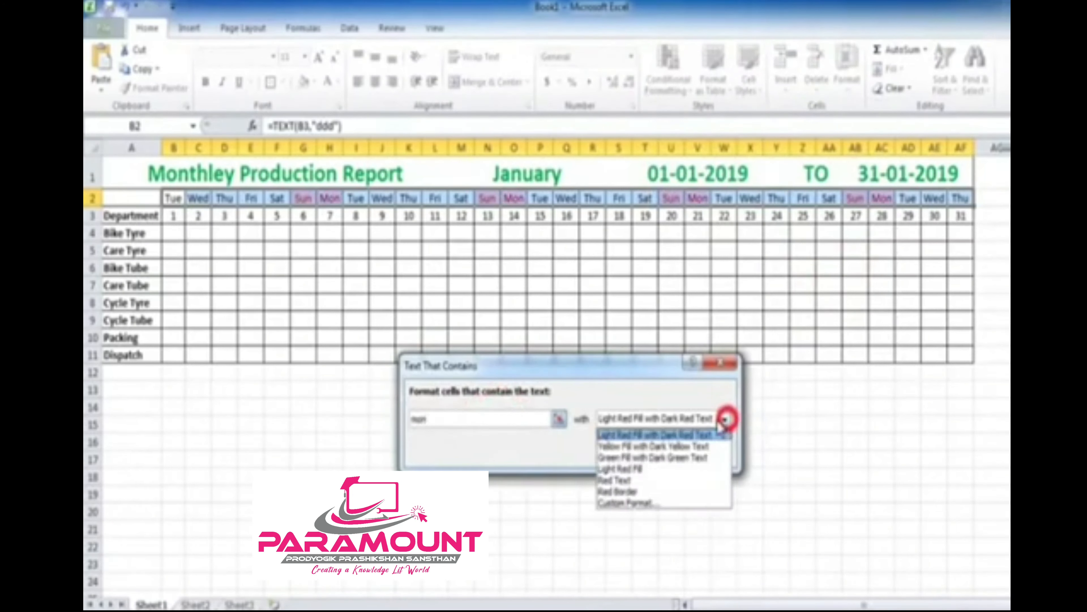
pyautogui.click(613, 457)
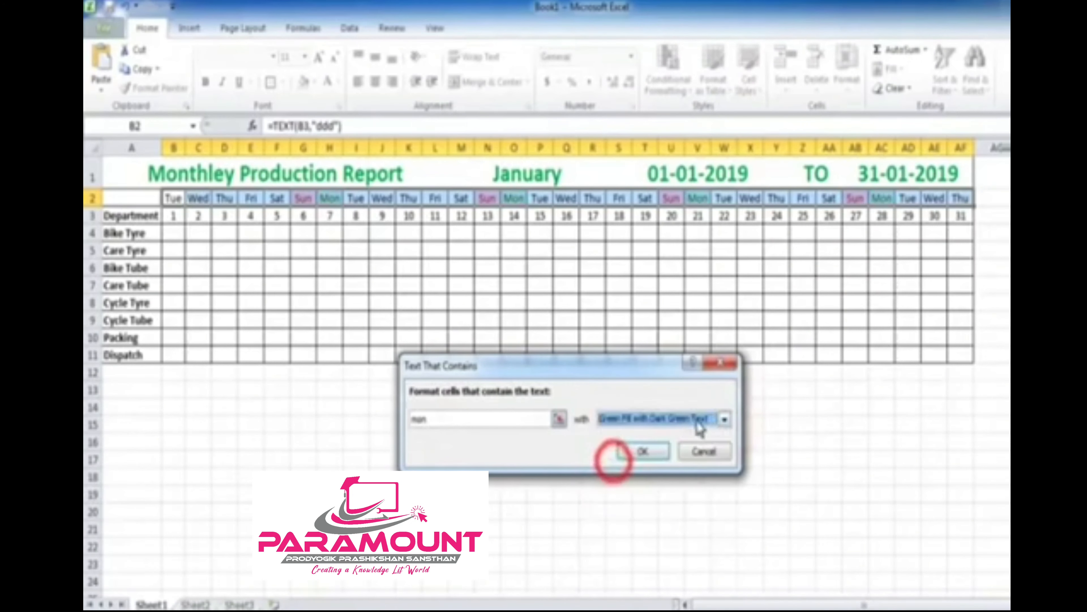
pyautogui.click(724, 419)
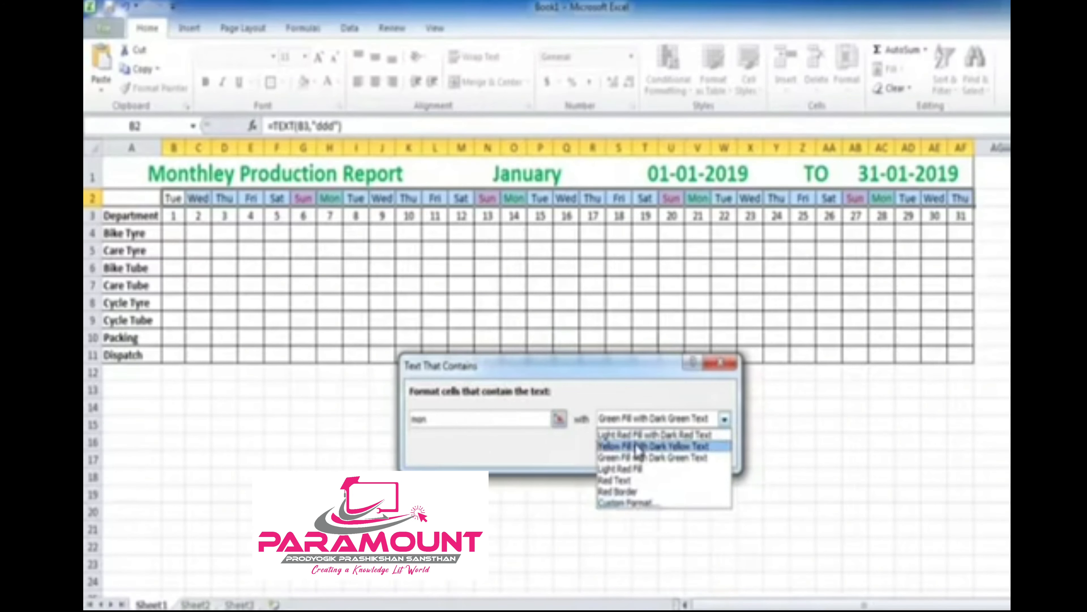
pyautogui.click(627, 456)
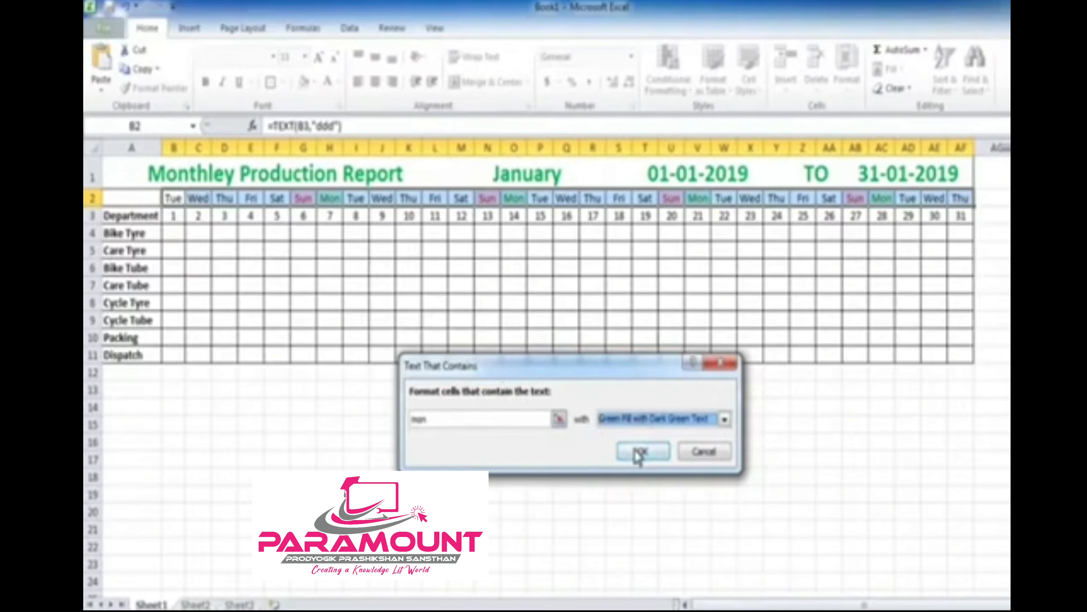
pyautogui.click(642, 453)
pyautogui.click(488, 424)
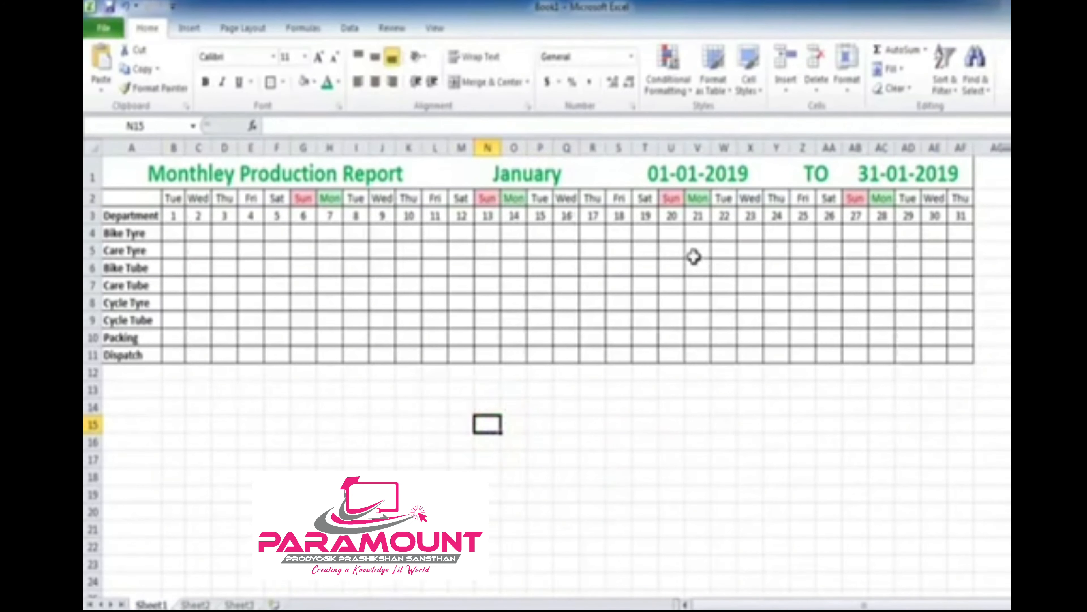
# Choose December as the report month in M1 and compare the weekdays with the system calendar
pyautogui.click(547, 182)
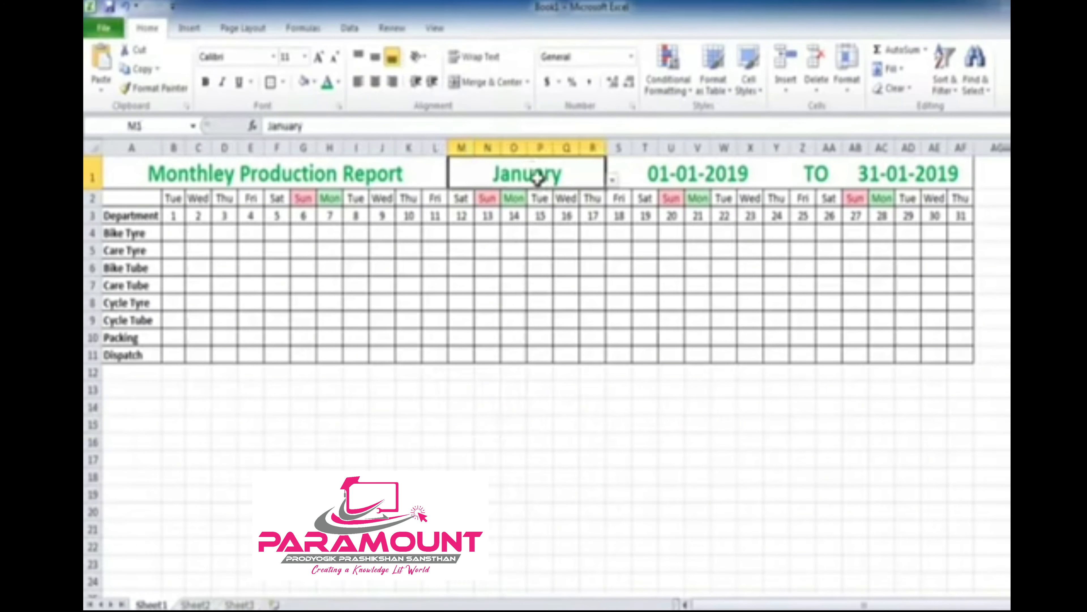
pyautogui.click(611, 179)
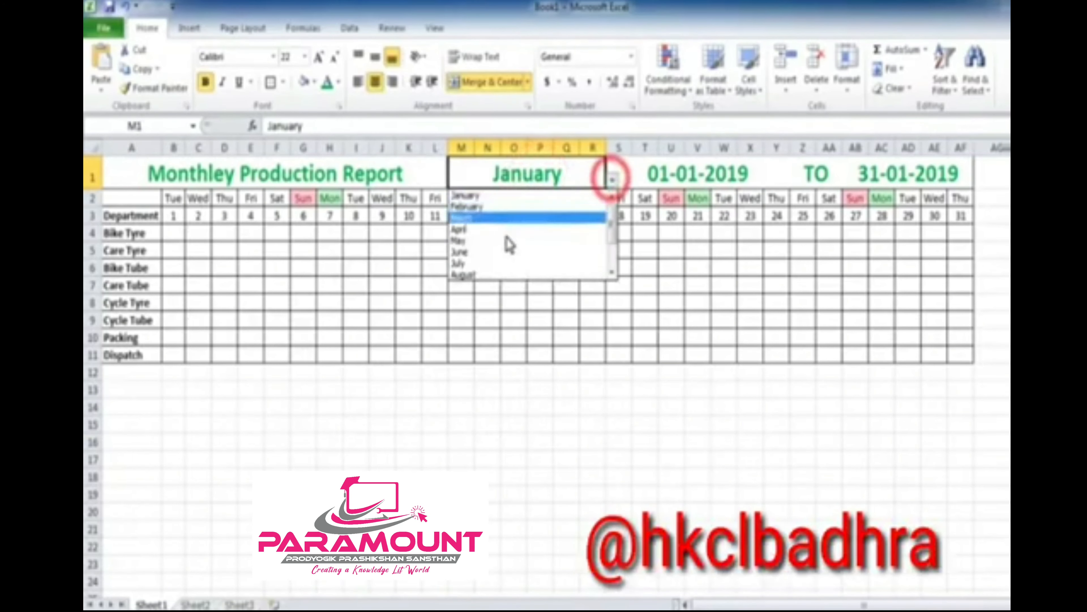
pyautogui.click(612, 225)
pyautogui.click(539, 275)
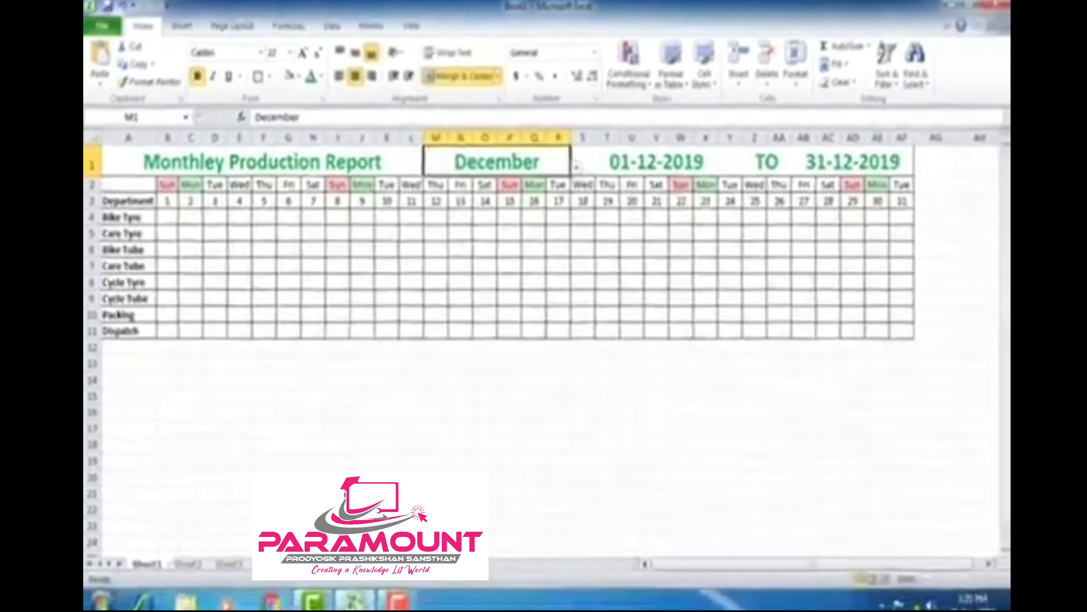
pyautogui.click(964, 597)
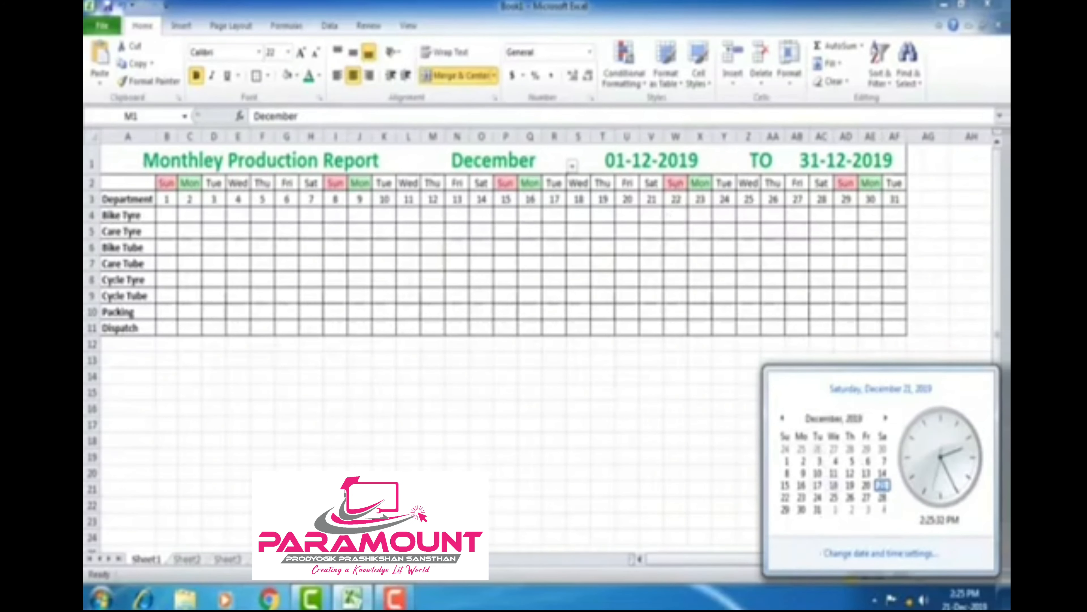
pyautogui.click(743, 493)
# Choose February as the report month in M1, and keep the current Windows color scheme without showing its message again
pyautogui.click(572, 164)
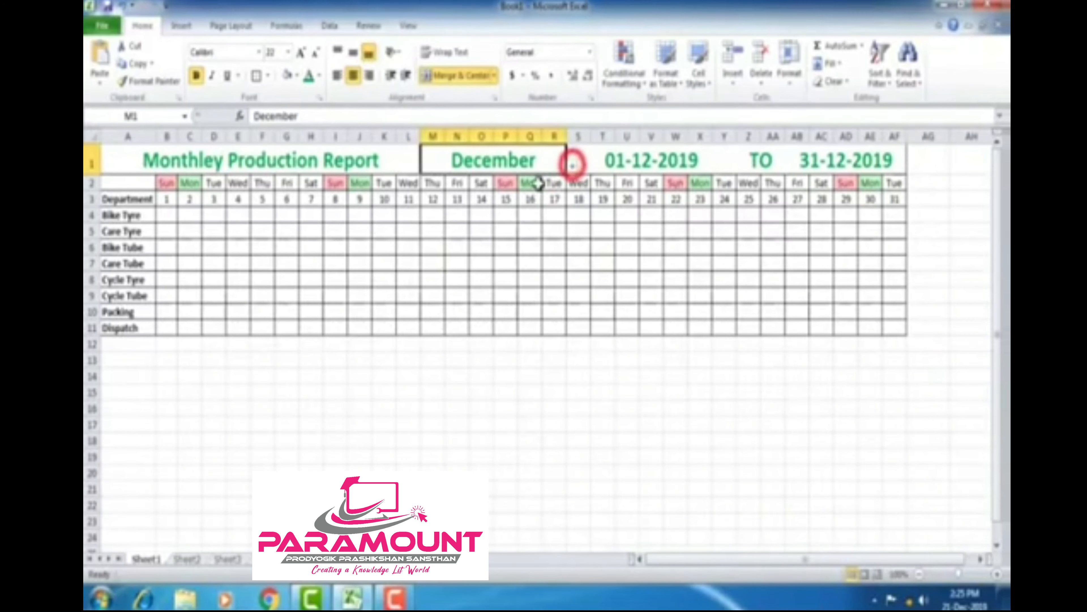
pyautogui.click(572, 164)
pyautogui.click(574, 231)
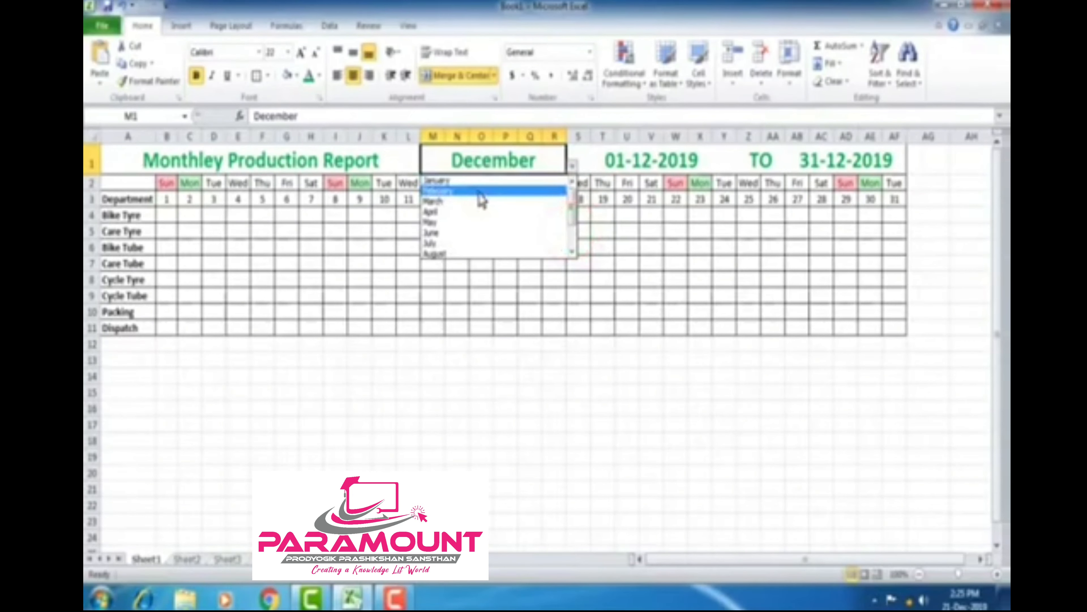
pyautogui.click(480, 192)
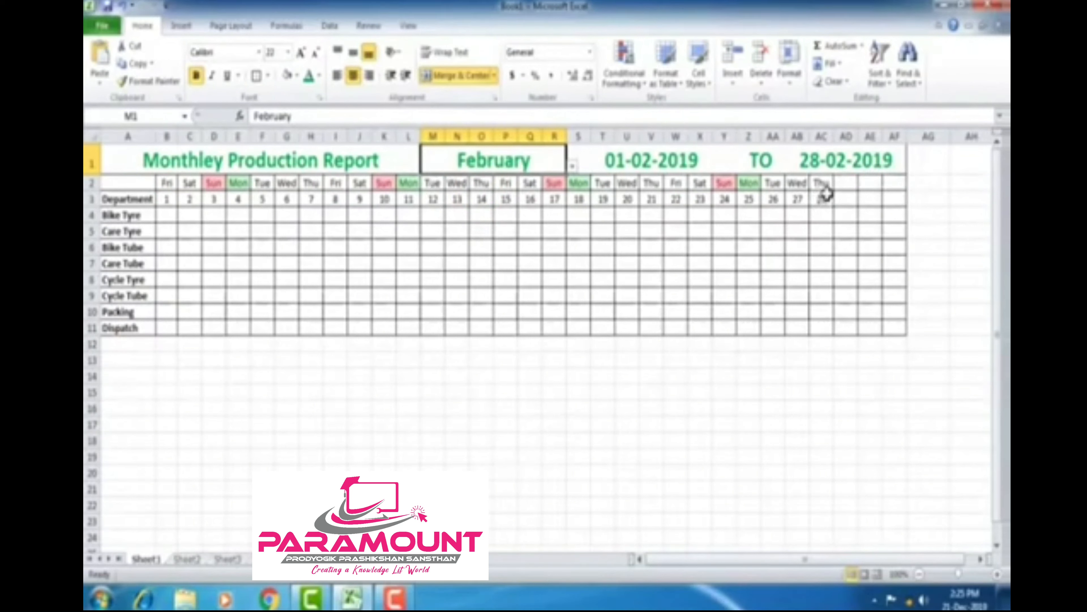
pyautogui.click(725, 360)
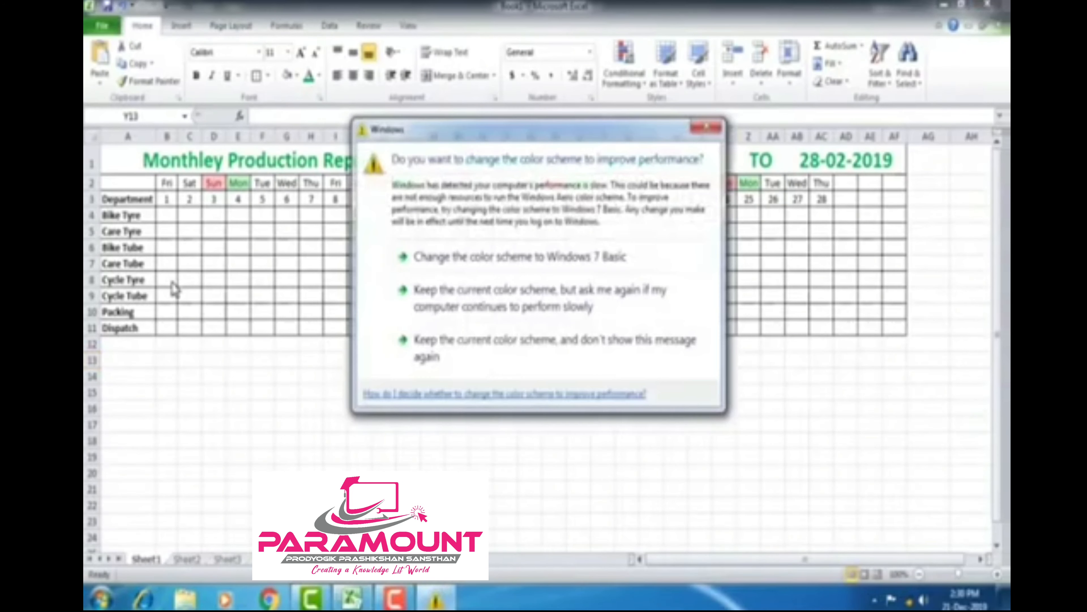
pyautogui.click(488, 355)
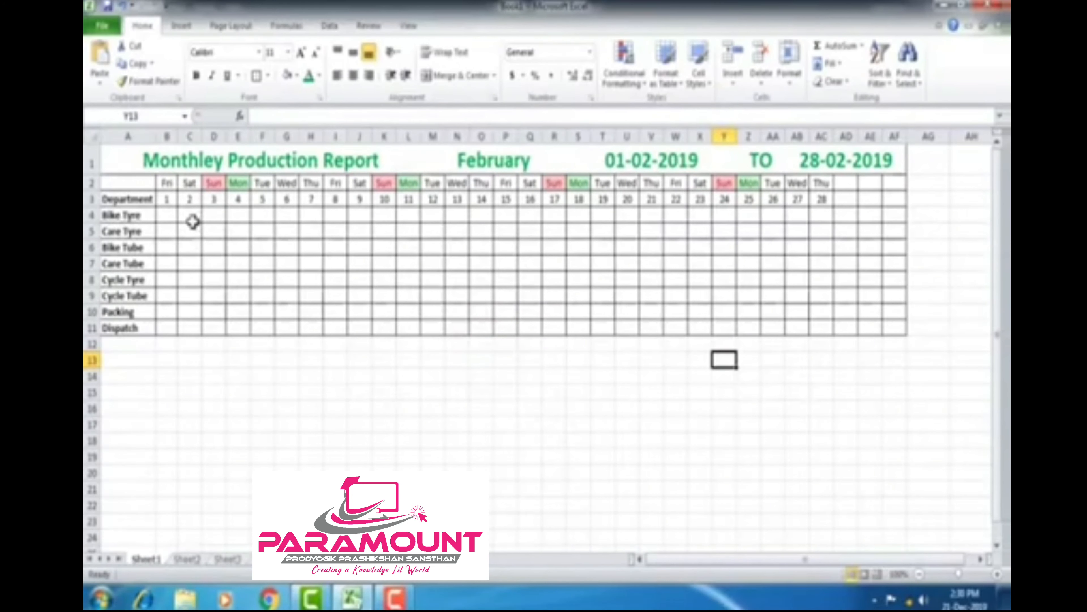
# Apply a gray fill to the Department and day number row, A3:AF3
pyautogui.click(167, 215)
pyautogui.click(189, 214)
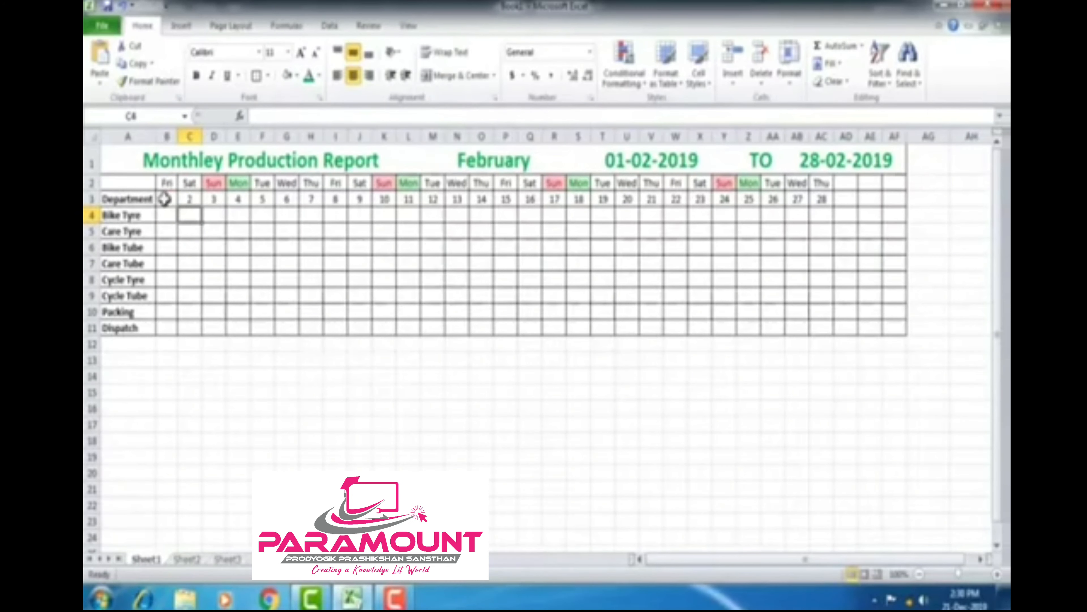
pyautogui.moveTo(164, 199); pyautogui.dragTo(820, 198)
pyautogui.moveTo(142, 202); pyautogui.dragTo(889, 199)
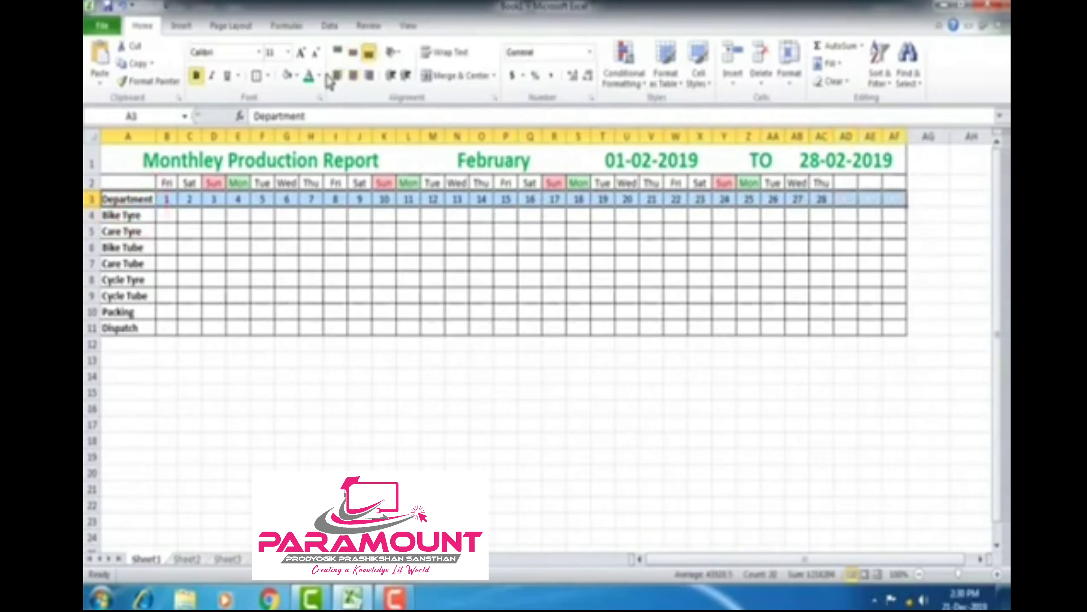
pyautogui.click(319, 74)
pyautogui.click(297, 74)
pyautogui.click(287, 135)
# Apply a light green fill to the department names in A4:A11
pyautogui.moveTo(122, 214); pyautogui.dragTo(124, 328)
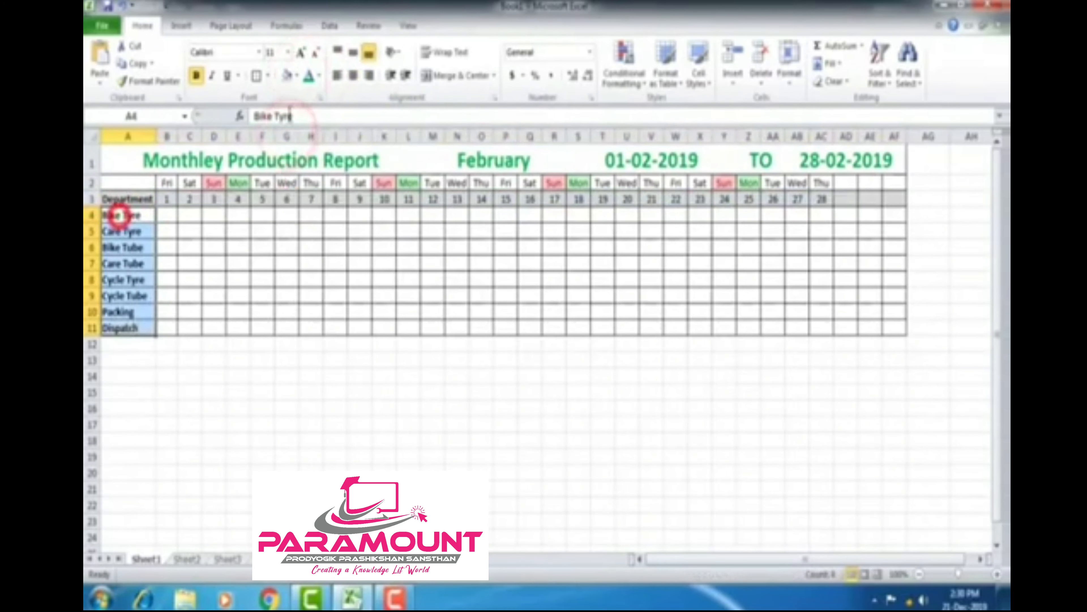
pyautogui.click(297, 75)
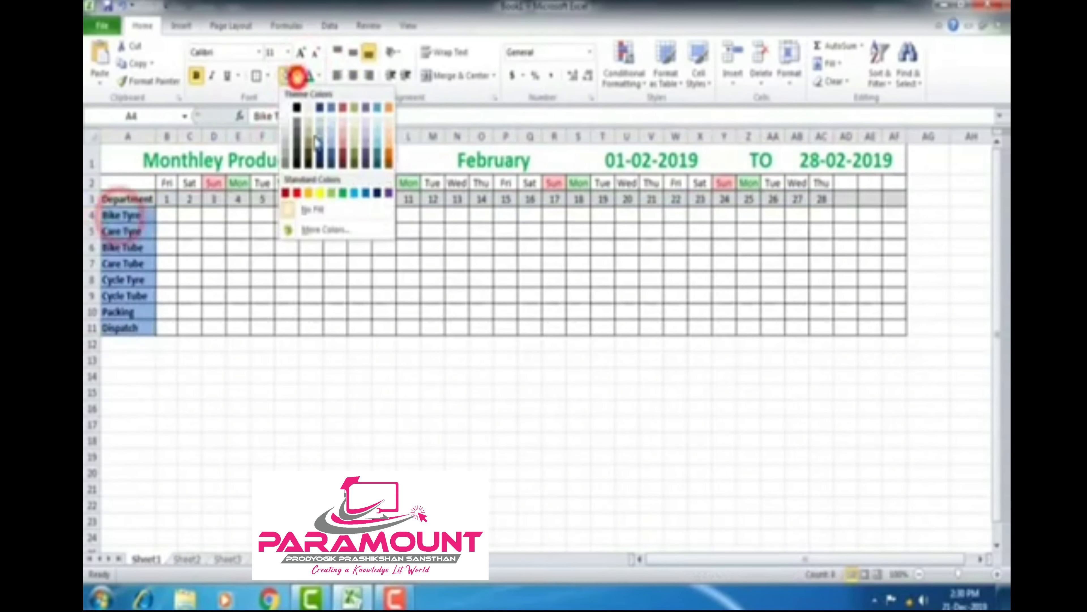
pyautogui.click(355, 127)
pyautogui.click(304, 409)
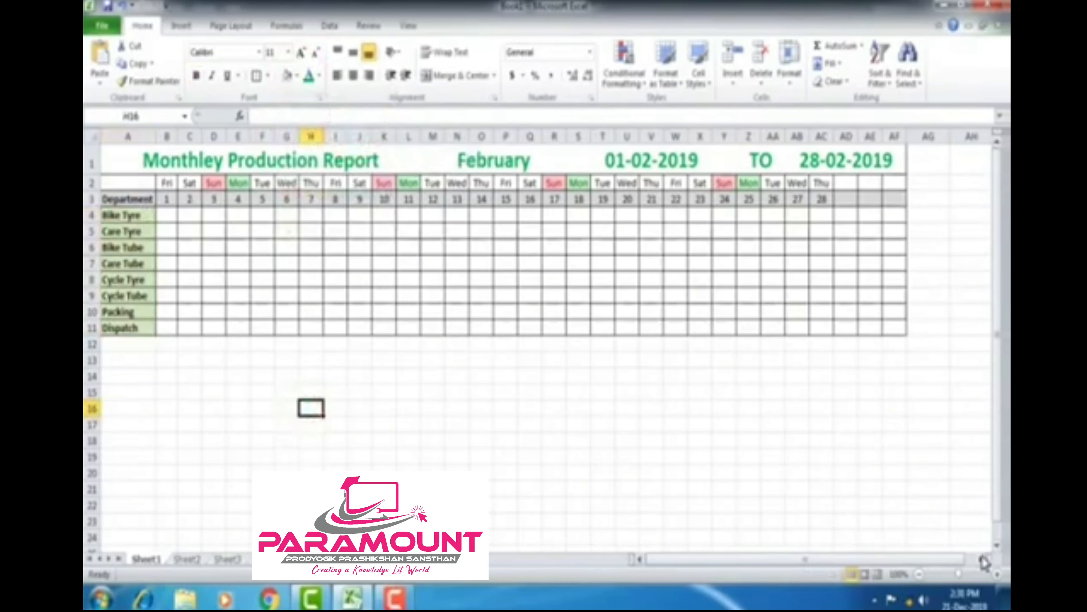
# Enter the headings "Complet" in AG2 and "Order" in AH2, beside the last day column
pyautogui.click(982, 560)
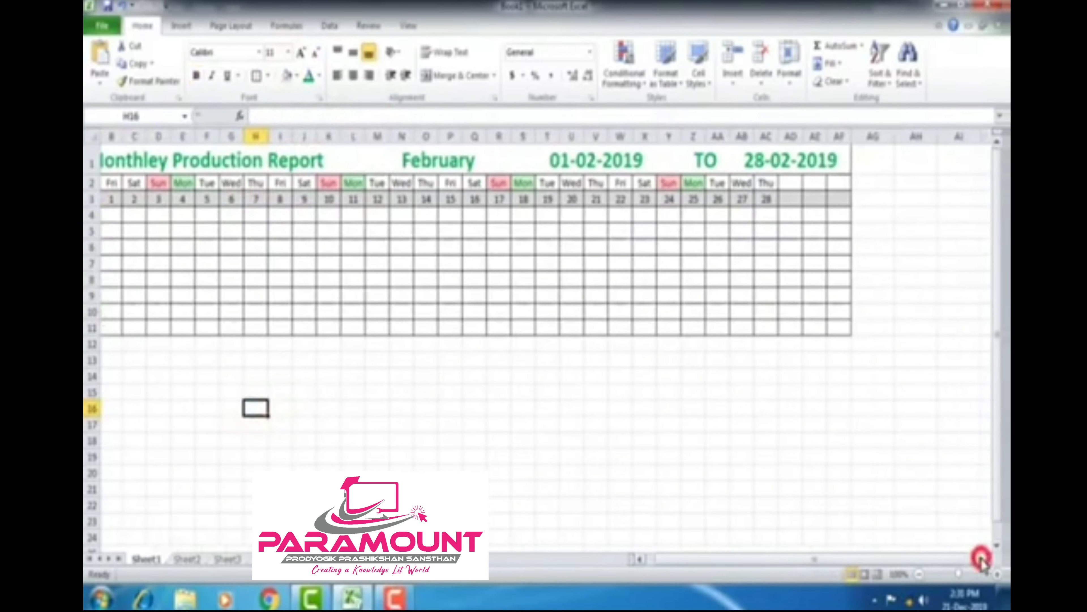
pyautogui.click(879, 187)
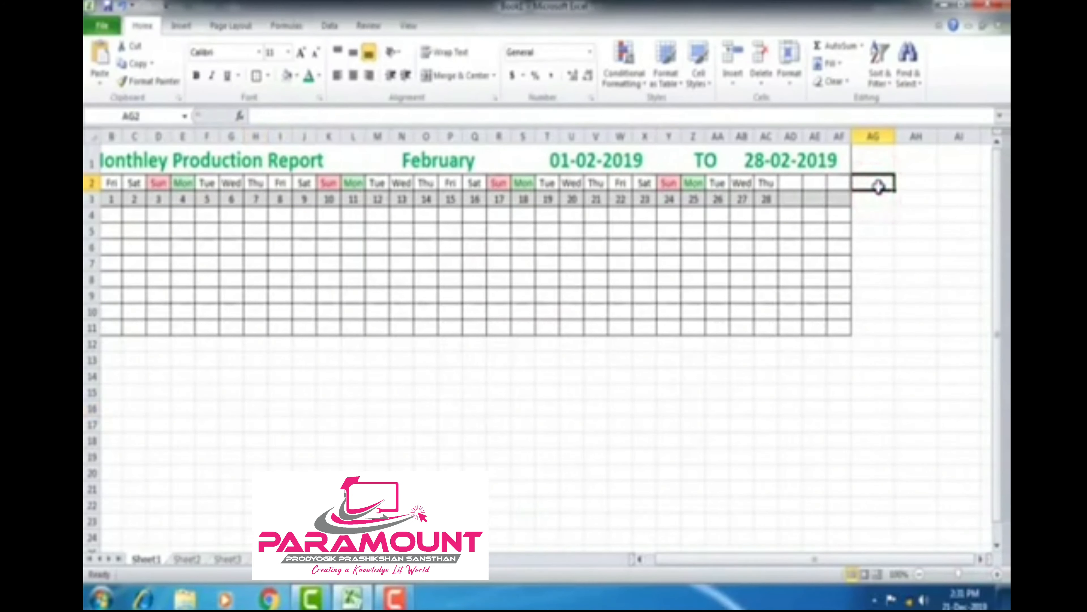
pyautogui.write('Complet')
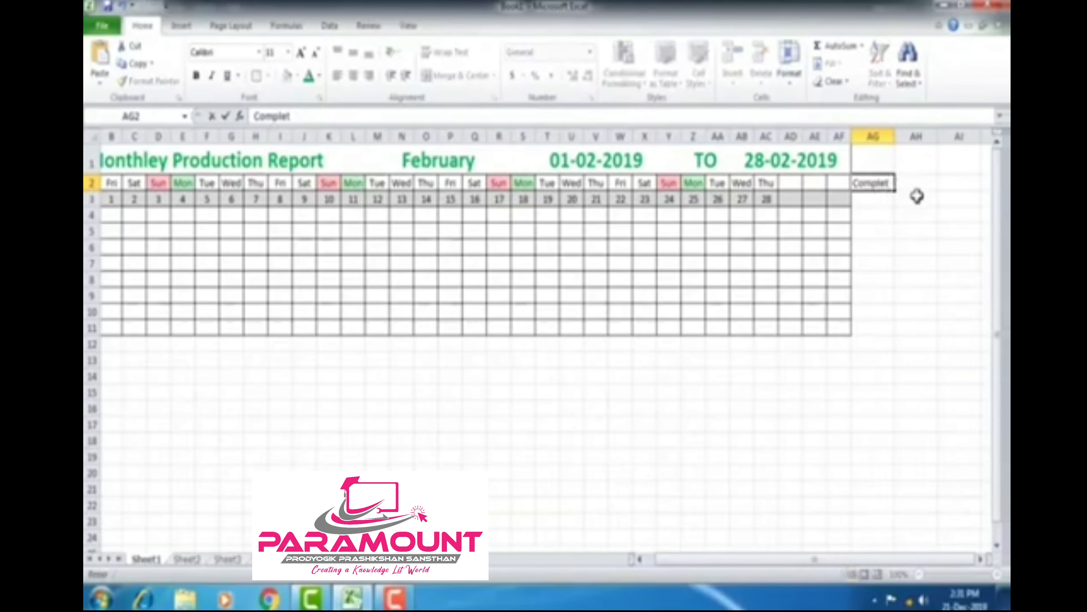
pyautogui.click(918, 184)
pyautogui.write('Order')
pyautogui.press('Return')
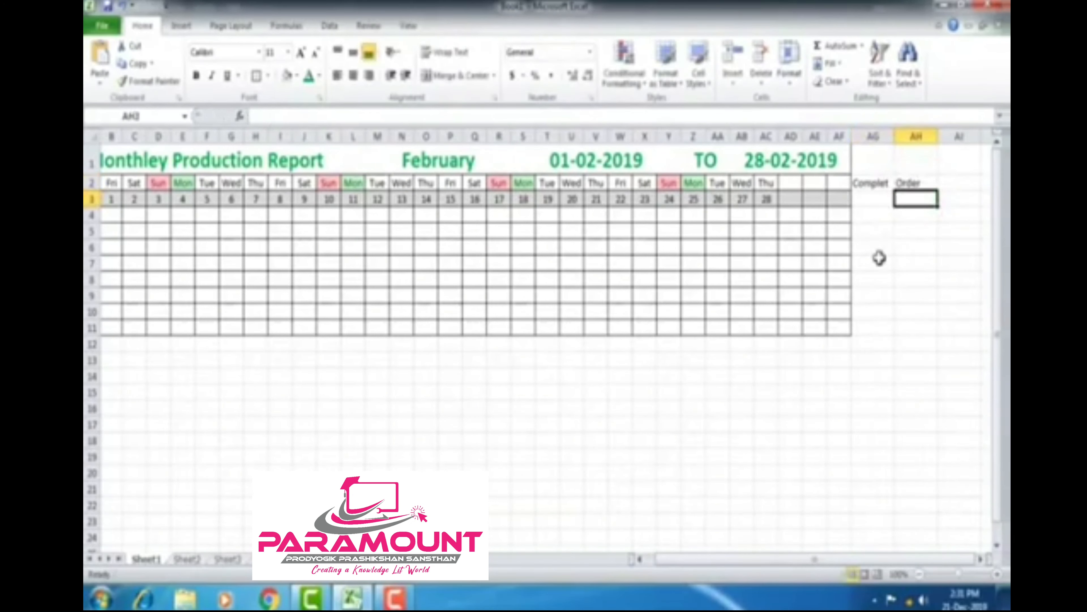
# Merge and center the Complet and Order headings over rows 2 and 3 separately, and middle-align both
pyautogui.moveTo(871, 187); pyautogui.dragTo(917, 199)
pyautogui.click(449, 76)
pyautogui.click(454, 75)
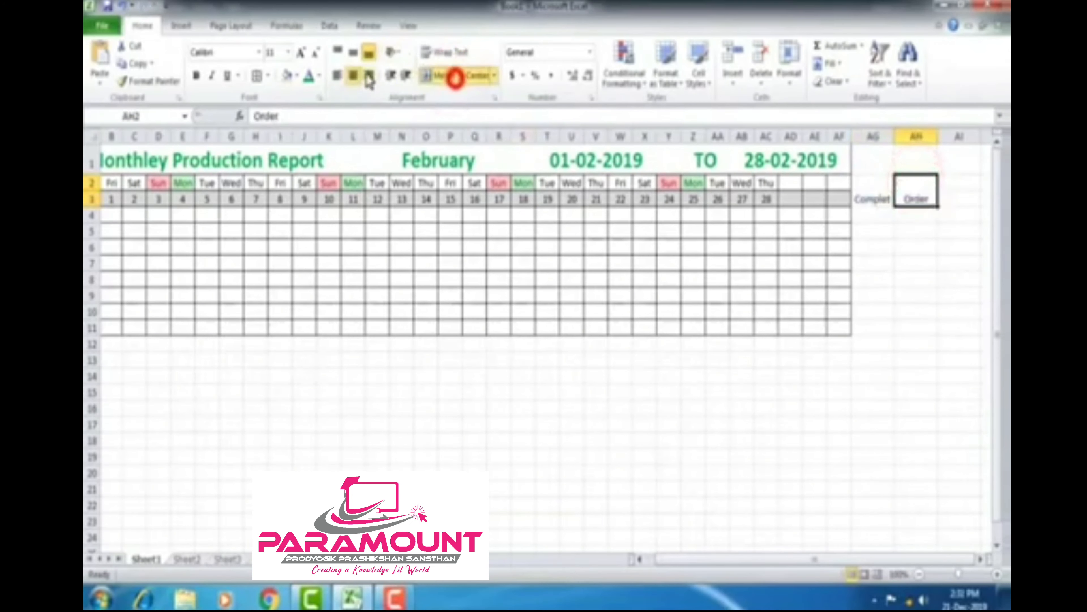
pyautogui.click(354, 52)
pyautogui.click(869, 200)
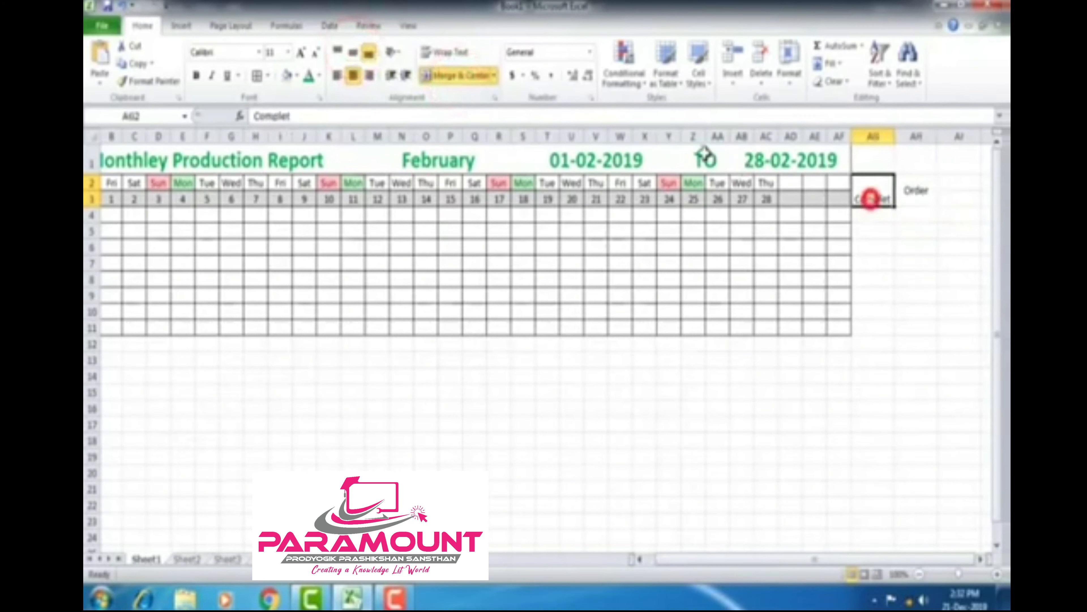
pyautogui.click(353, 55)
# Enter the formula =SUM(B4:AF4) in AG4 under Complet and fill it down to AG11
pyautogui.click(862, 213)
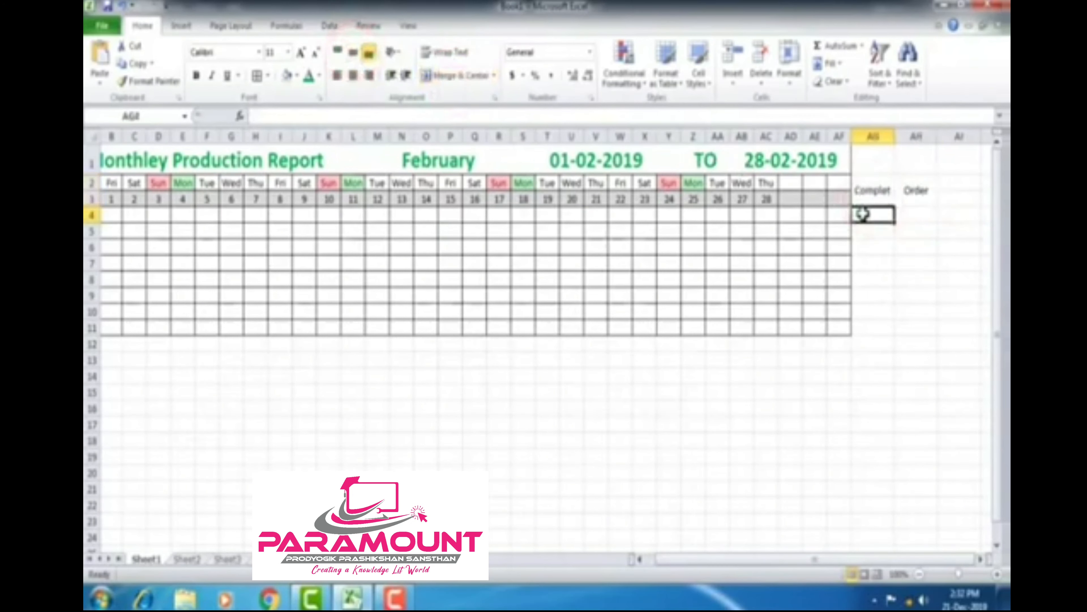
pyautogui.click(396, 115)
pyautogui.write('=su')
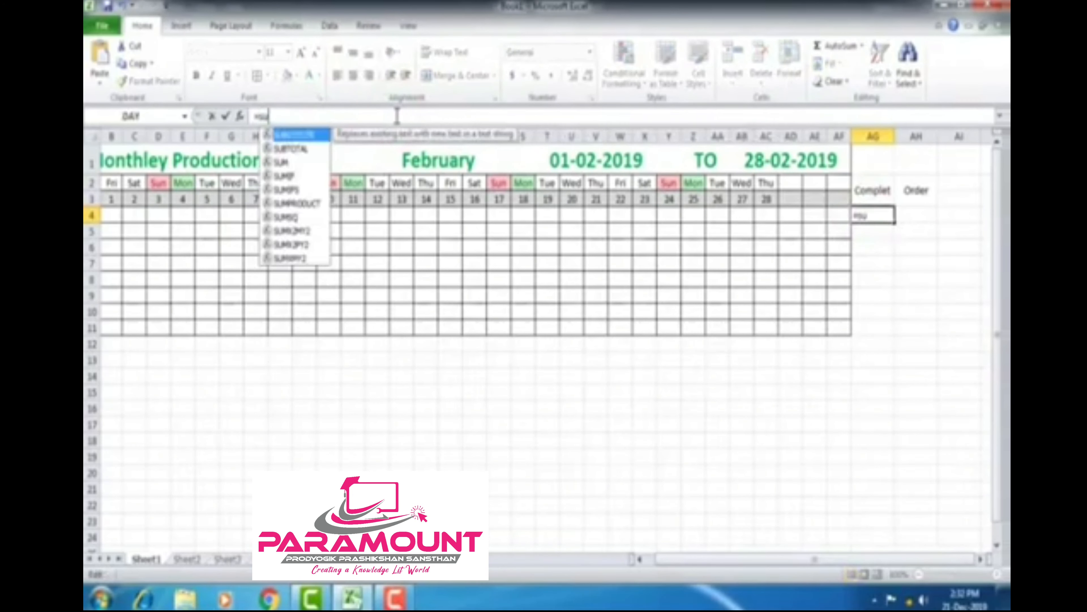
pyautogui.write('m(')
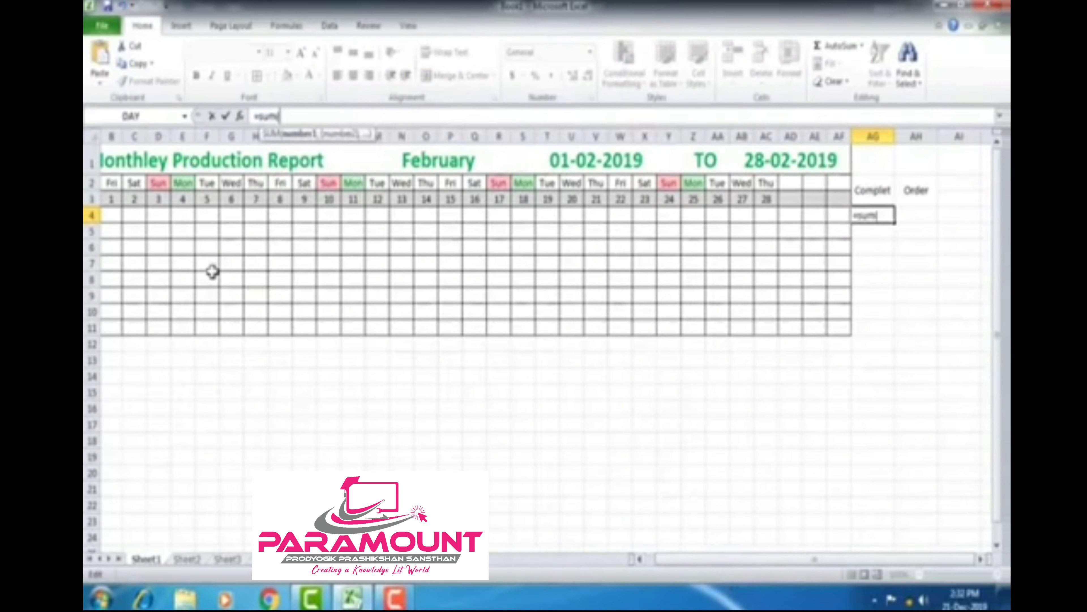
pyautogui.moveTo(115, 219); pyautogui.dragTo(833, 214)
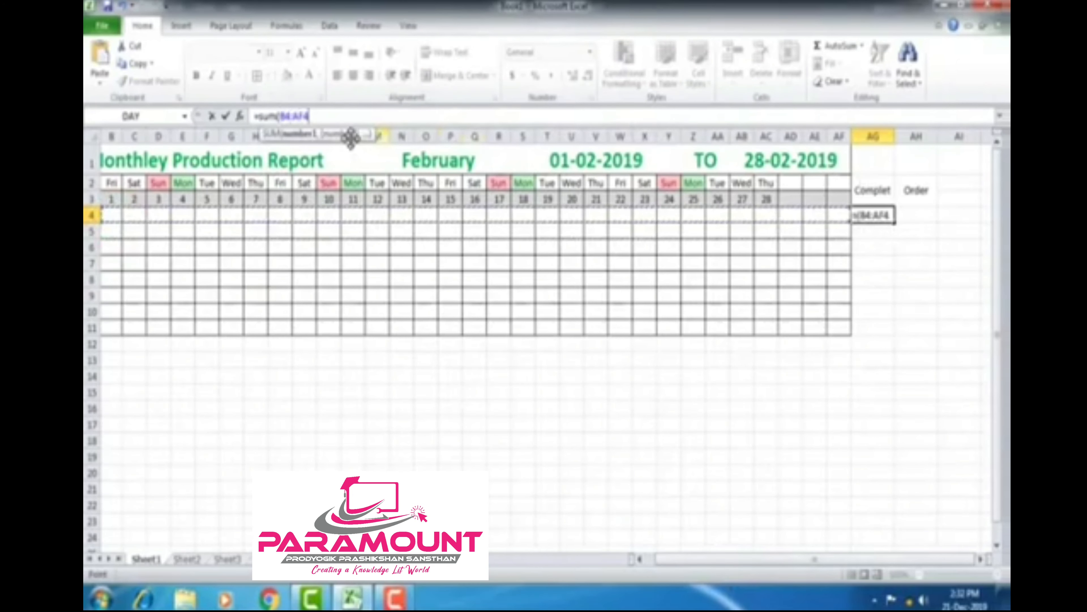
pyautogui.write(')')
pyautogui.press('Return')
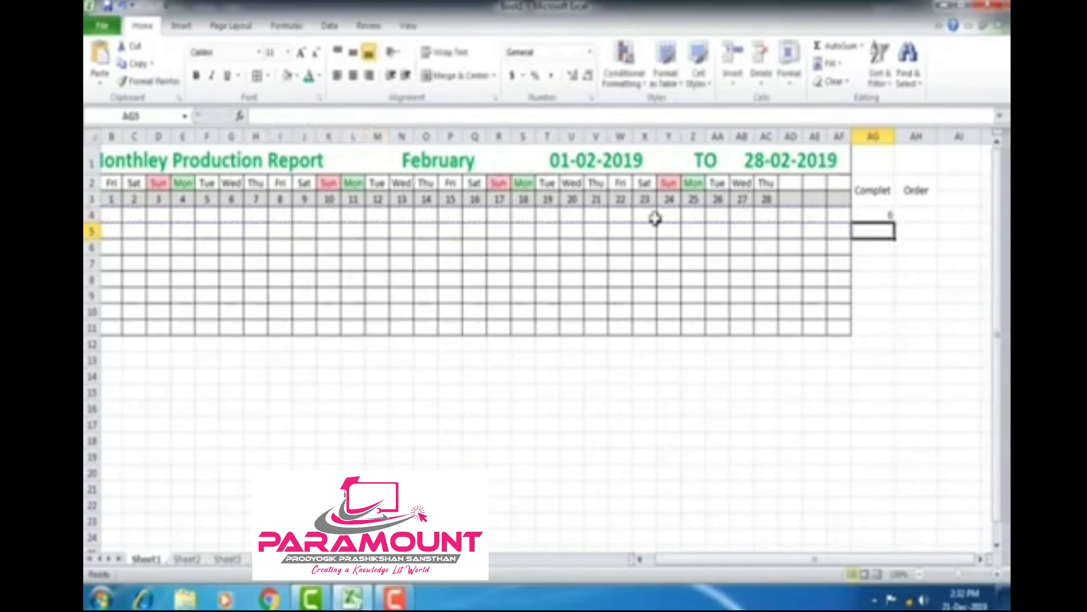
pyautogui.click(875, 214)
pyautogui.moveTo(894, 222); pyautogui.dragTo(895, 334)
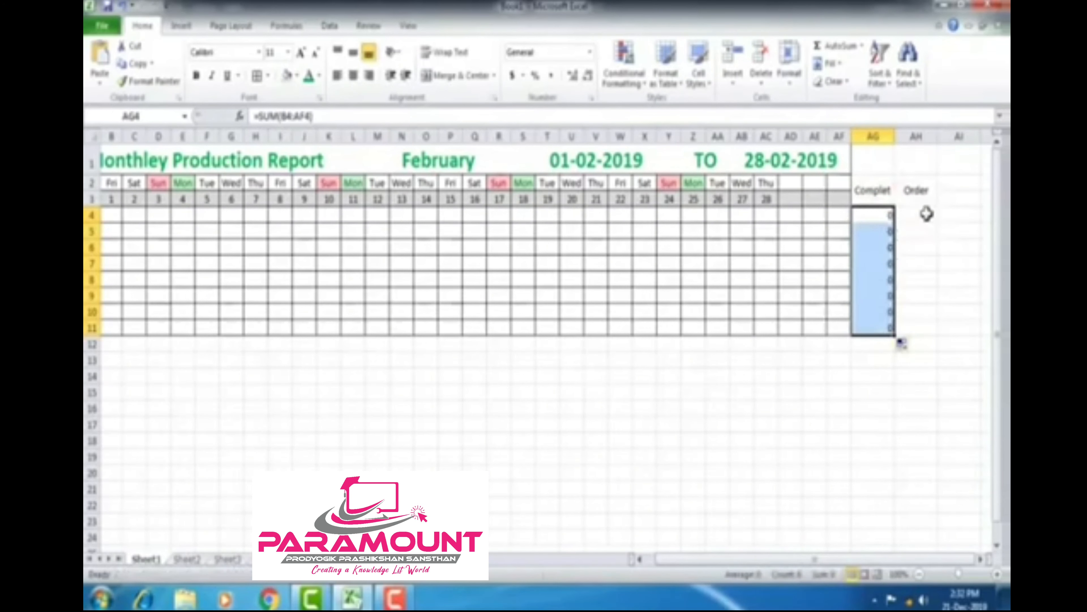
# Apply all borders to the Complet and Order columns, AG2:AH11
pyautogui.moveTo(924, 214); pyautogui.dragTo(918, 327)
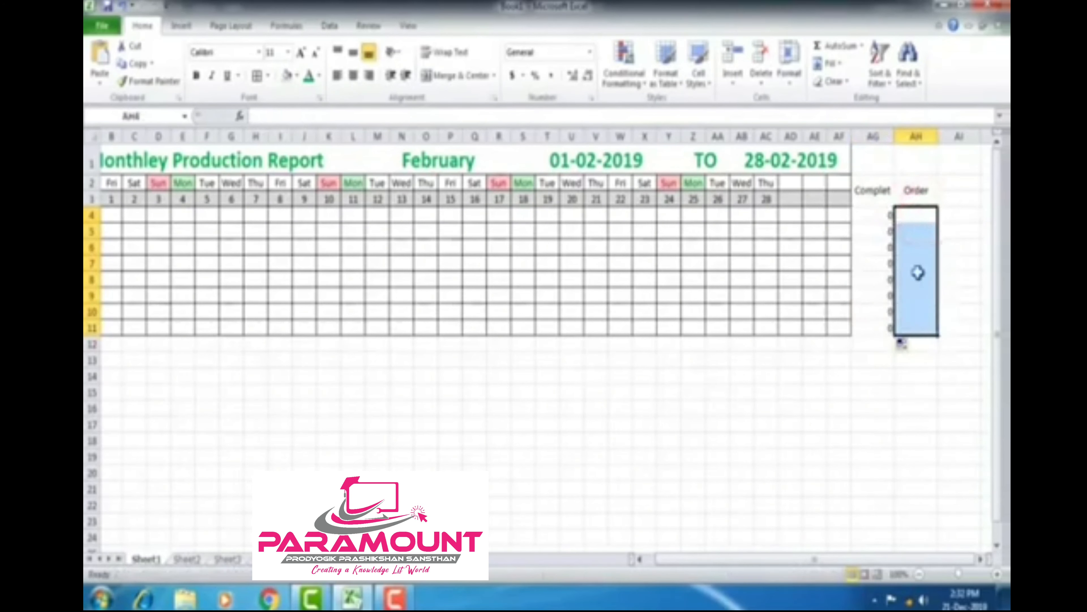
pyautogui.moveTo(880, 193); pyautogui.dragTo(917, 335)
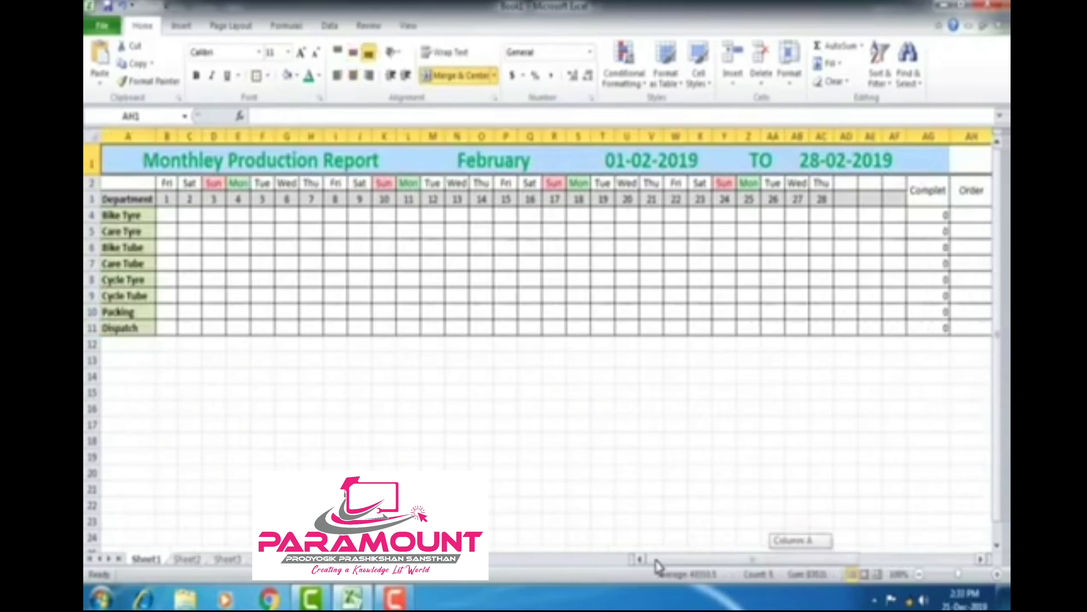
pyautogui.click(605, 505)
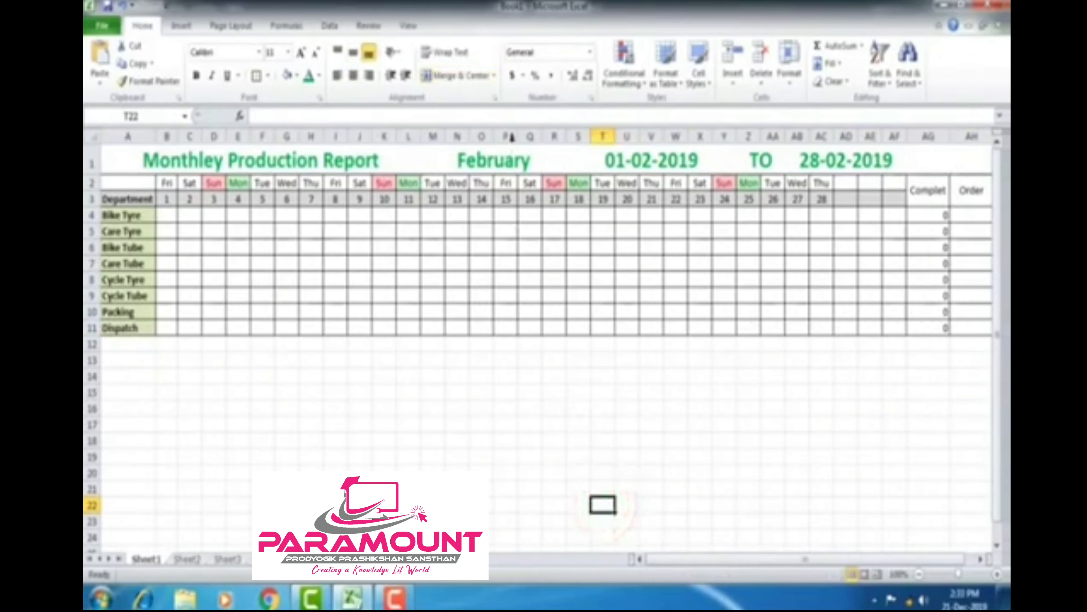
# Enter sample production figures for Bike Tube: 50 in B6, 70 in C6, 15 in E6 and 80 in F6
pyautogui.click(167, 232)
pyautogui.click(169, 263)
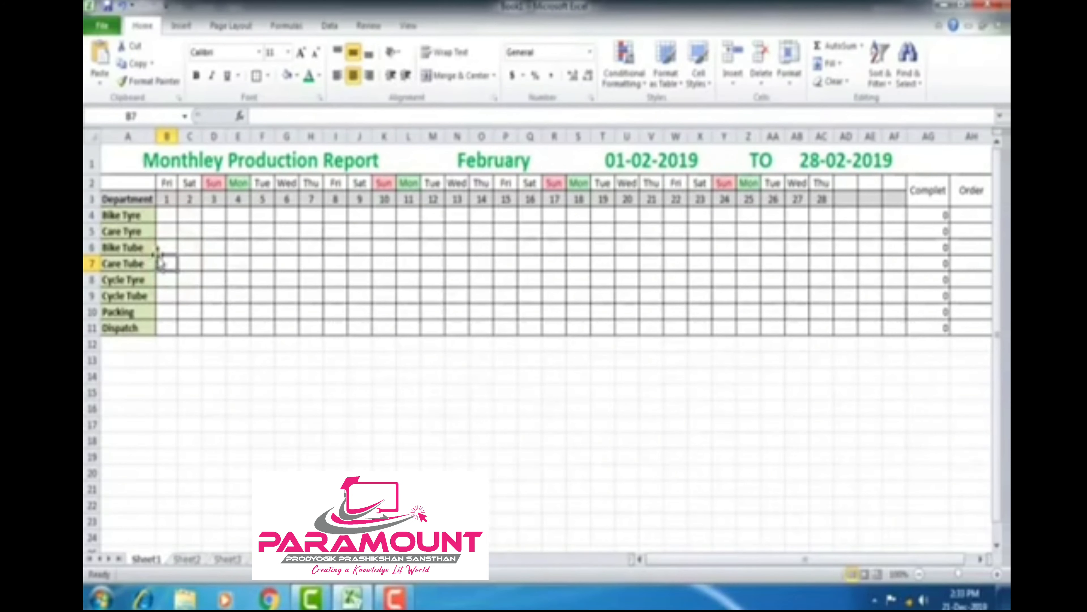
pyautogui.click(167, 248)
pyautogui.write('50')
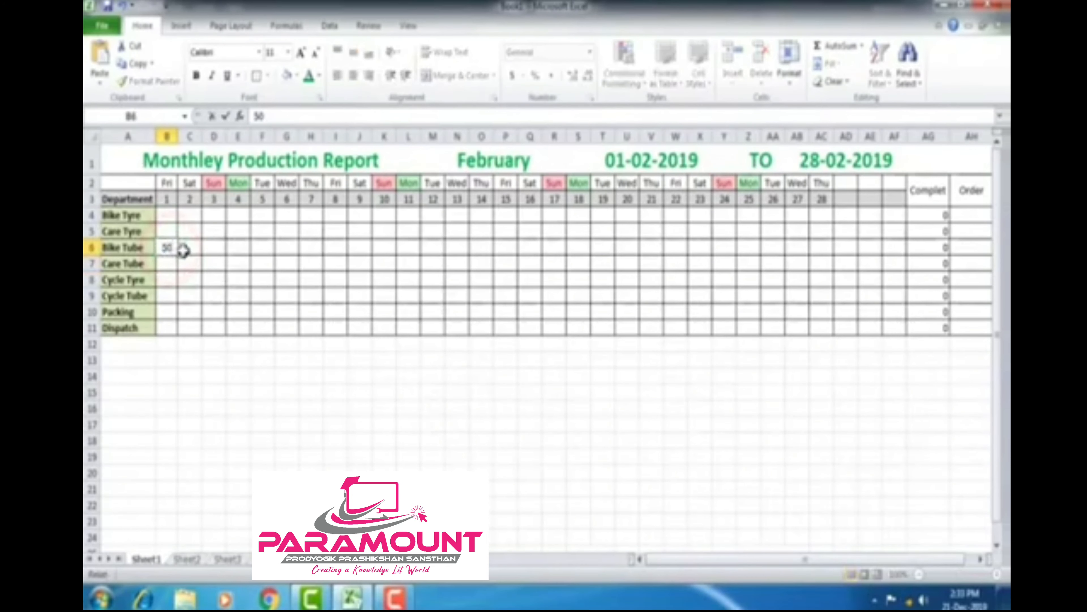
pyautogui.click(184, 250)
pyautogui.write('70')
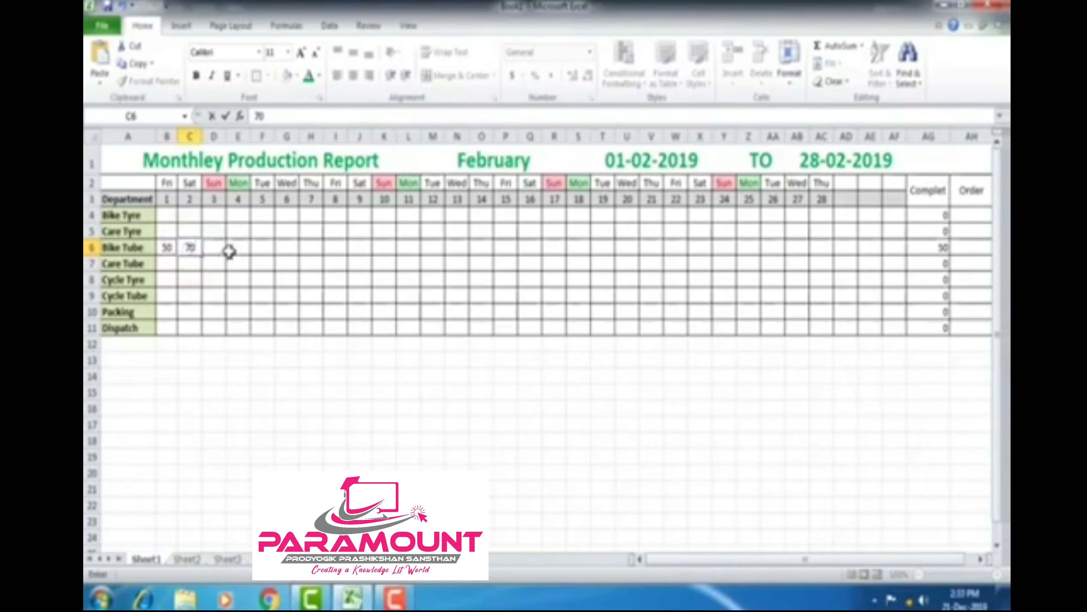
pyautogui.click(235, 248)
pyautogui.write('13')
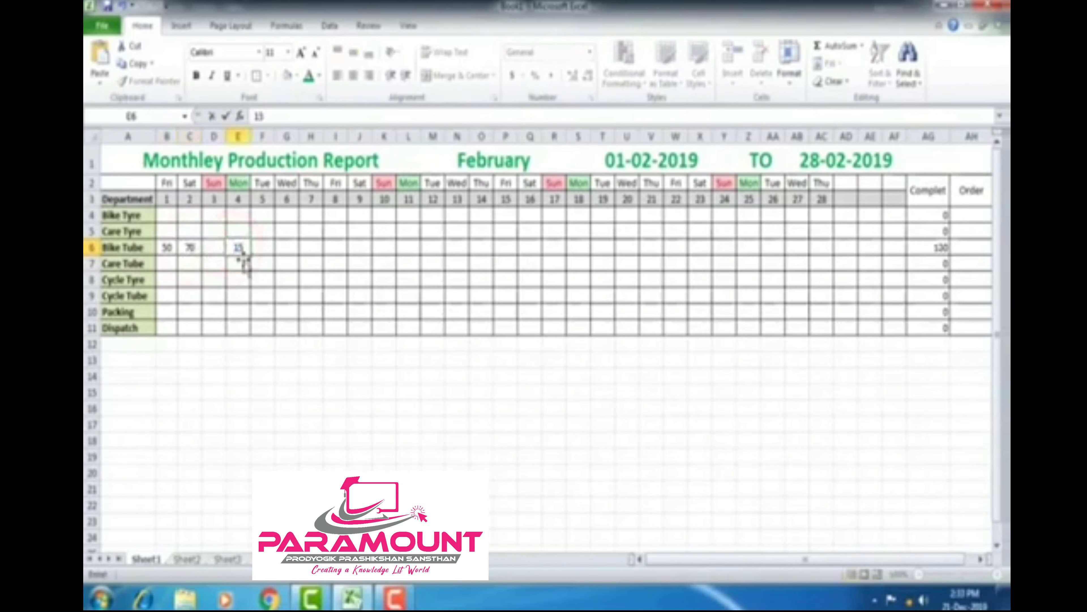
pyautogui.click(263, 248)
pyautogui.write('80')
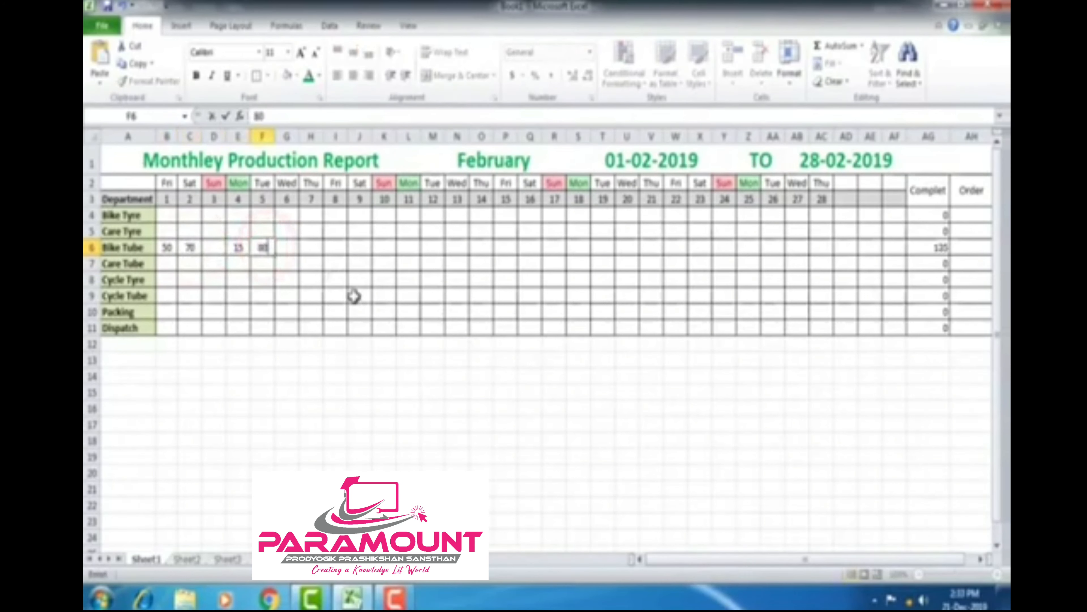
pyautogui.click(361, 310)
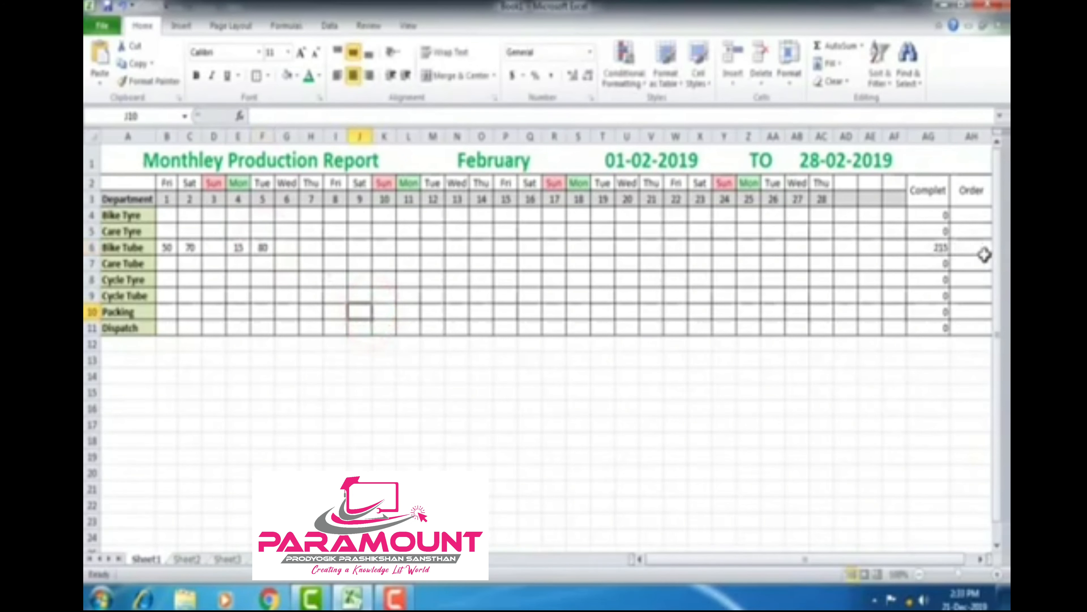
pyautogui.click(456, 422)
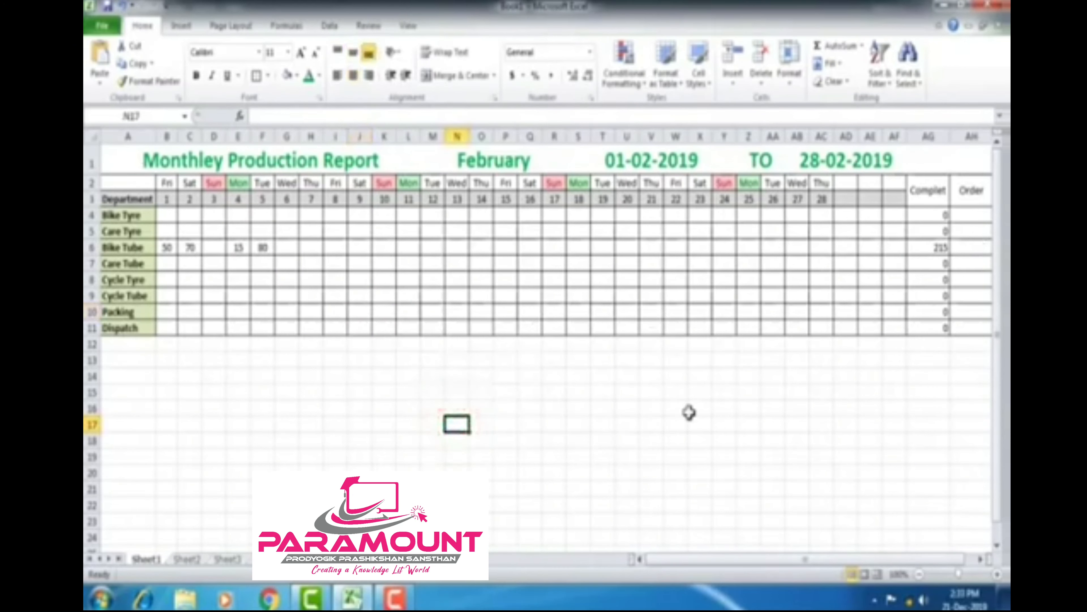
# Change the report month in the M1 drop-down to January
pyautogui.moveTo(762, 564); pyautogui.dragTo(744, 568)
pyautogui.click(499, 167)
pyautogui.click(573, 164)
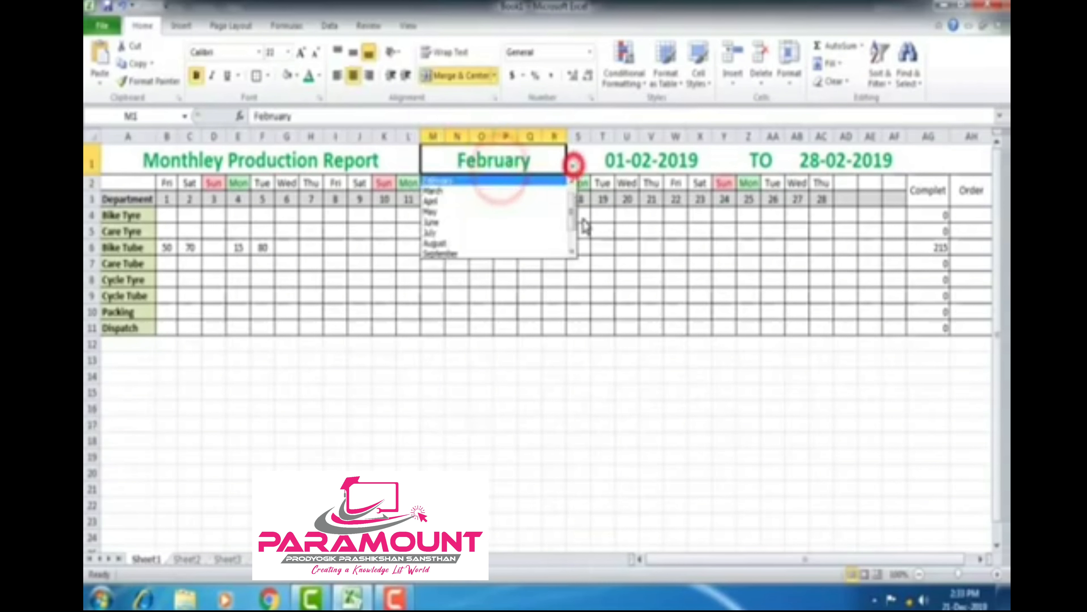
pyautogui.click(522, 183)
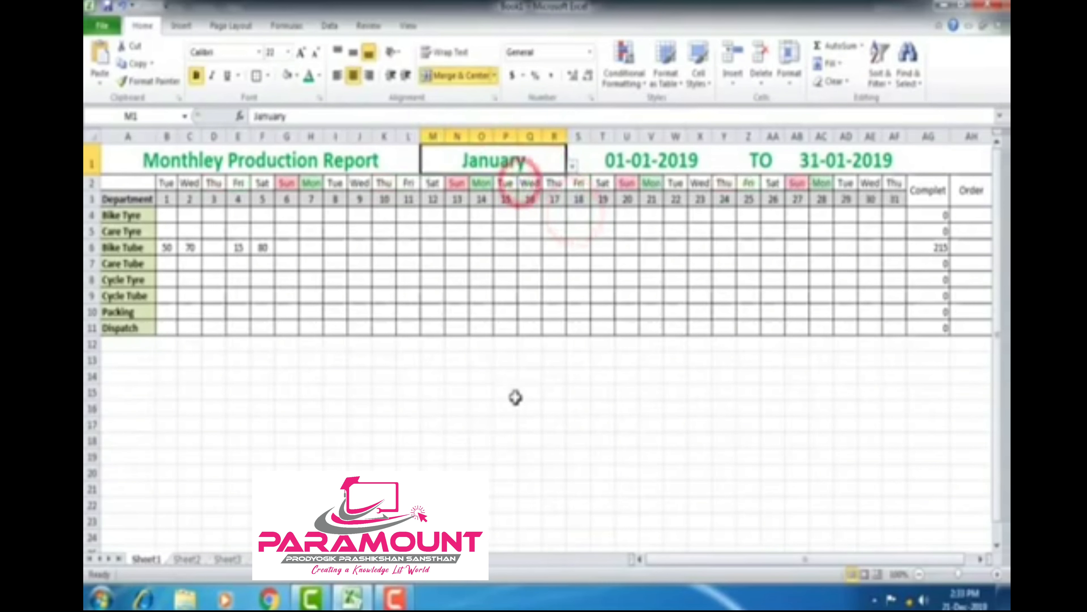
pyautogui.click(515, 408)
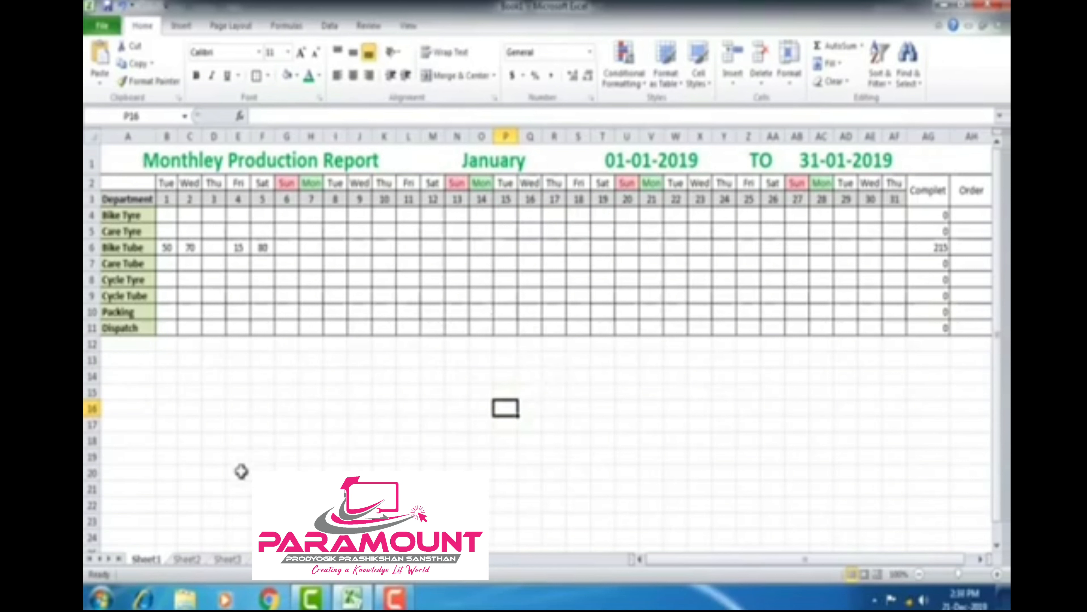
# Save the workbook as Book1.xlsx in the Documents library, replacing the existing file
pyautogui.rightClick(153, 563)
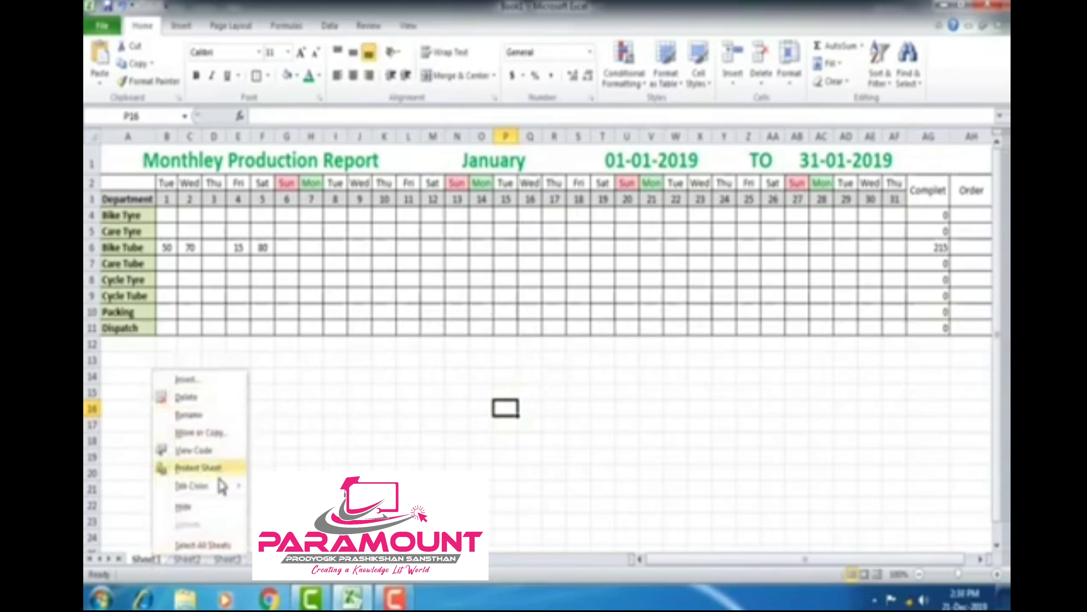
pyautogui.click(333, 360)
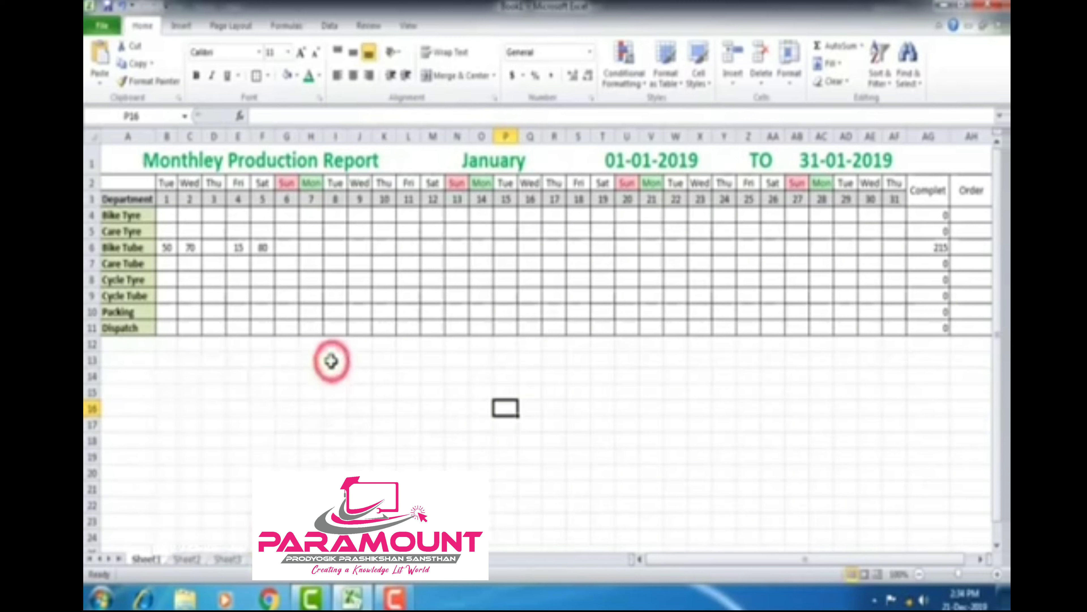
pyautogui.hotkey('ctrl', 's')
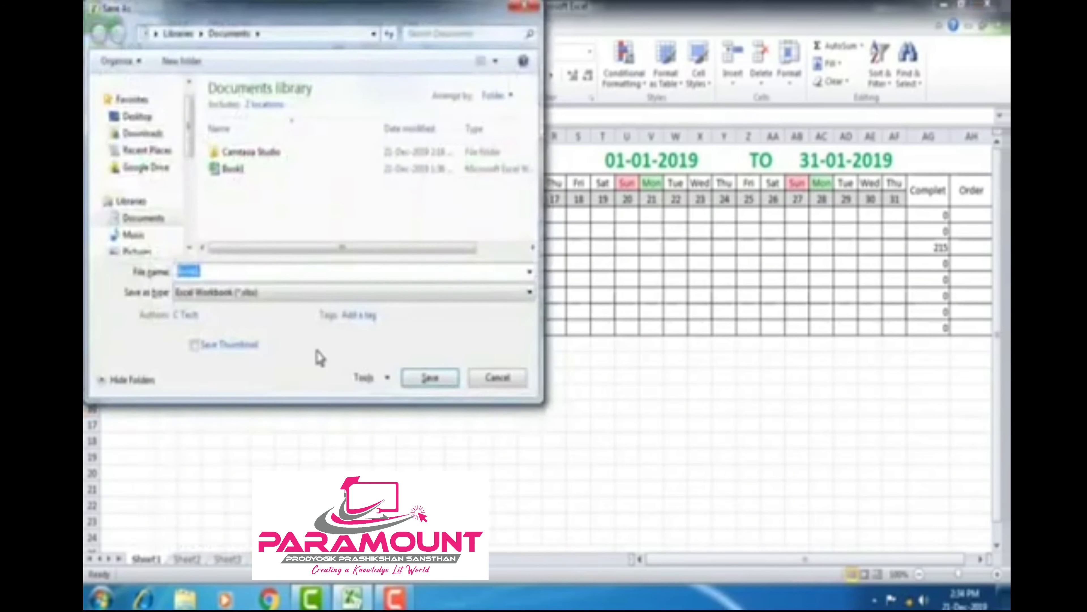
pyautogui.click(437, 377)
pyautogui.click(583, 302)
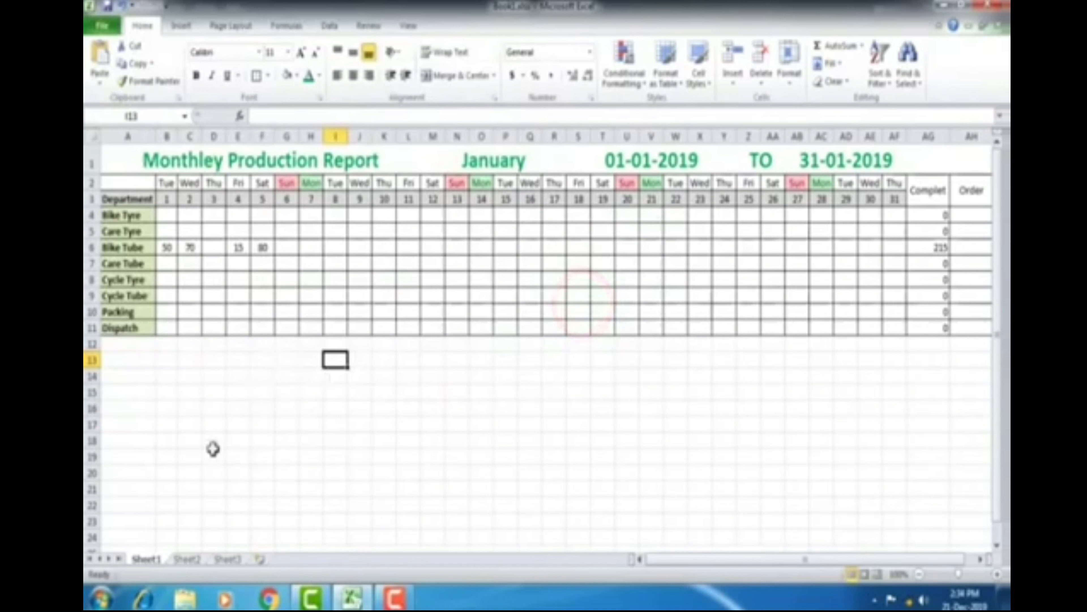
# Create a copy of Sheet1 within Book1.xlsx and place it after the last sheet
pyautogui.rightClick(143, 558)
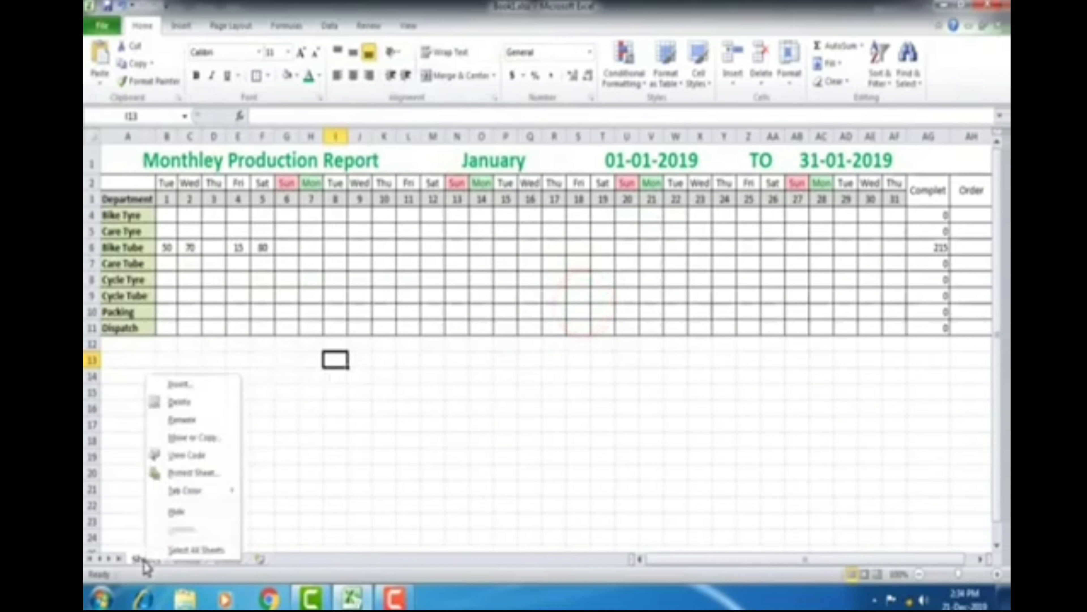
pyautogui.click(200, 441)
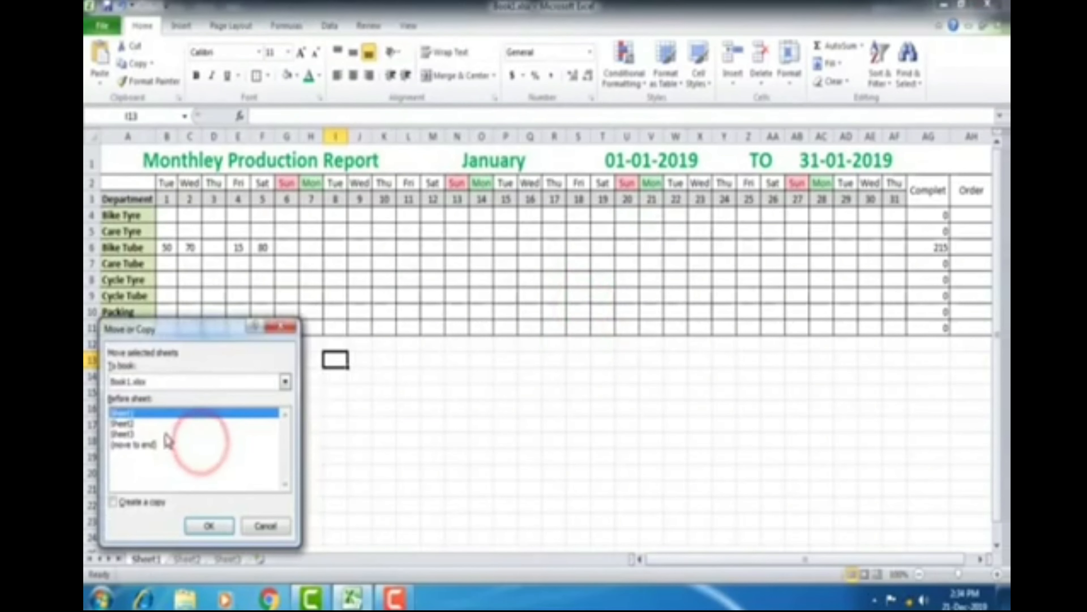
pyautogui.click(126, 424)
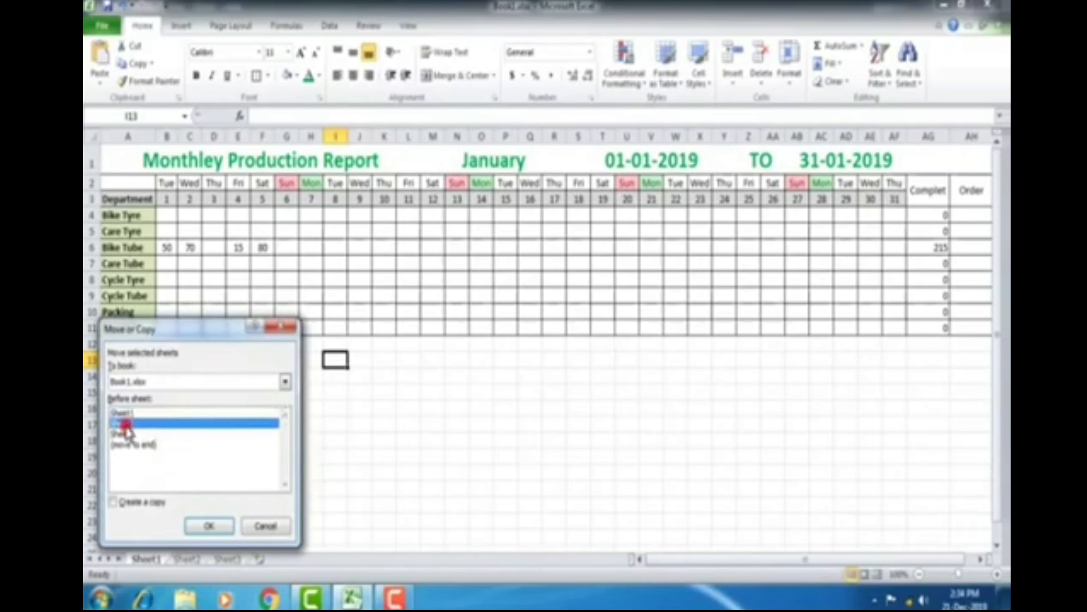
pyautogui.click(128, 445)
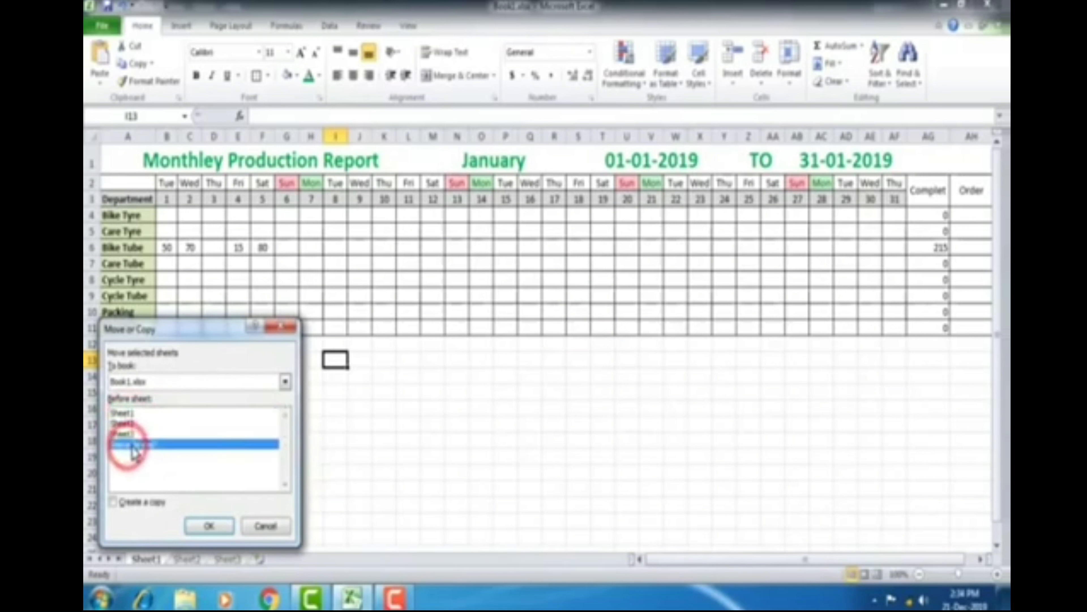
pyautogui.click(115, 502)
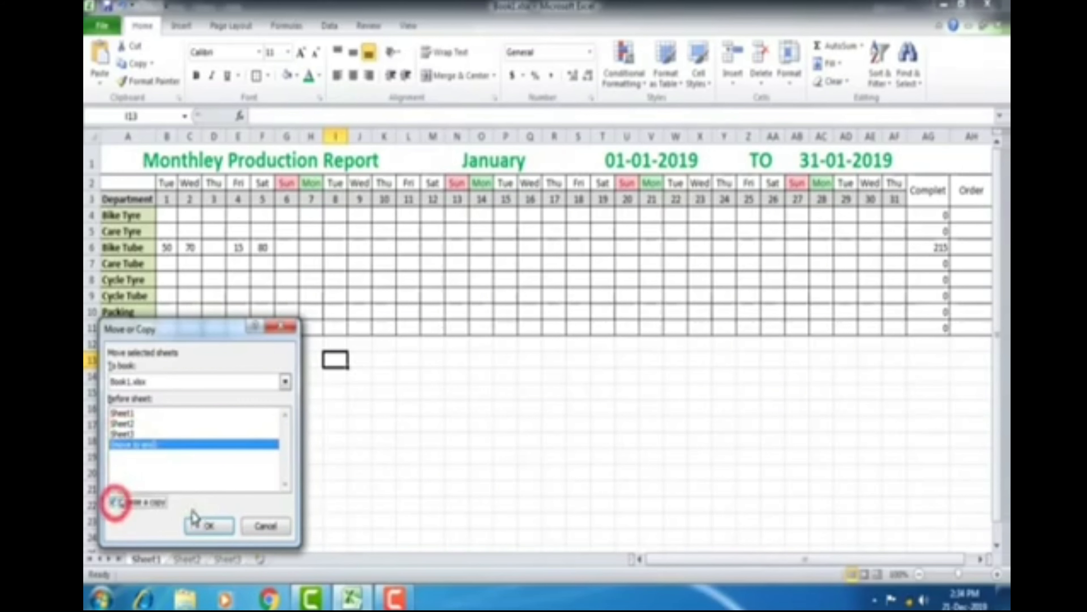
pyautogui.click(209, 525)
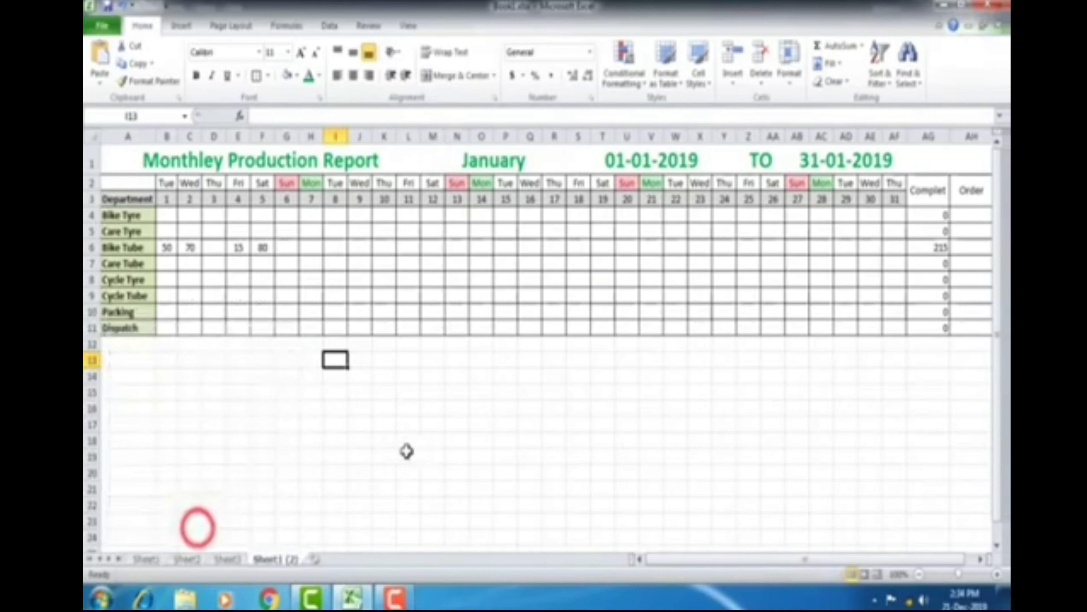
# Compare Sheet1 with its copy and set the month on the copied sheet to February
pyautogui.click(146, 558)
pyautogui.click(274, 558)
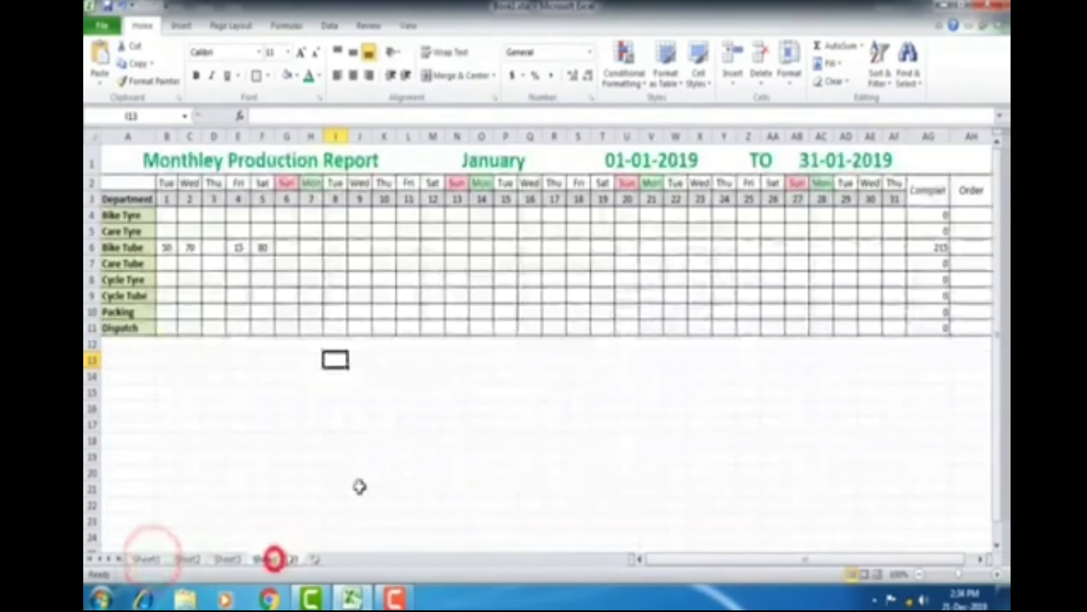
pyautogui.click(145, 558)
pyautogui.click(274, 558)
pyautogui.click(521, 161)
pyautogui.click(572, 167)
pyautogui.click(482, 191)
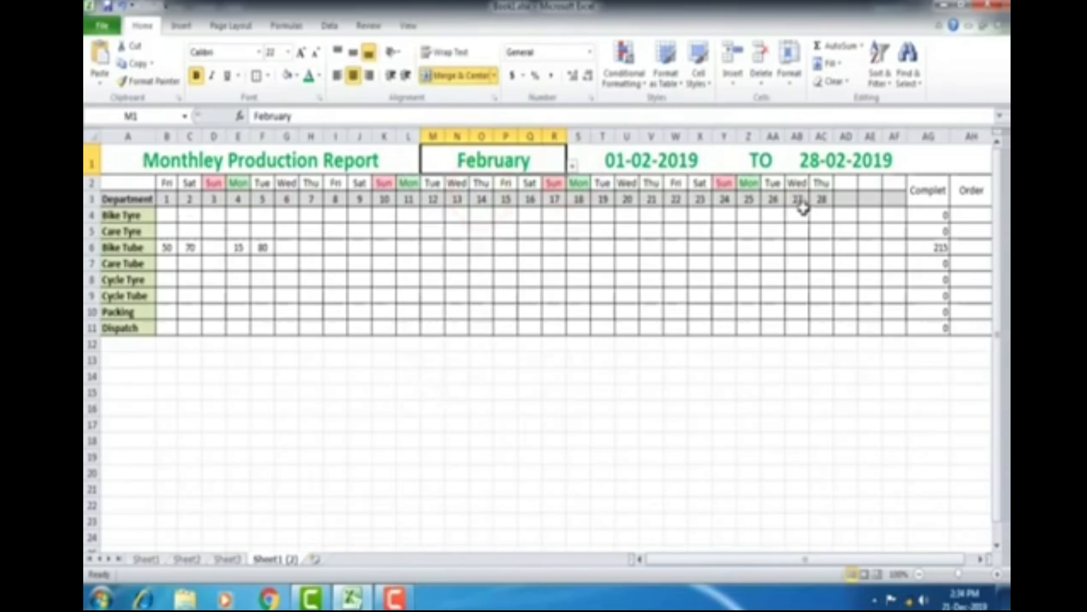
# Rename the copied February sheet, Sheet1 (2), as Feb after comparing it with Sheet1
pyautogui.click(133, 560)
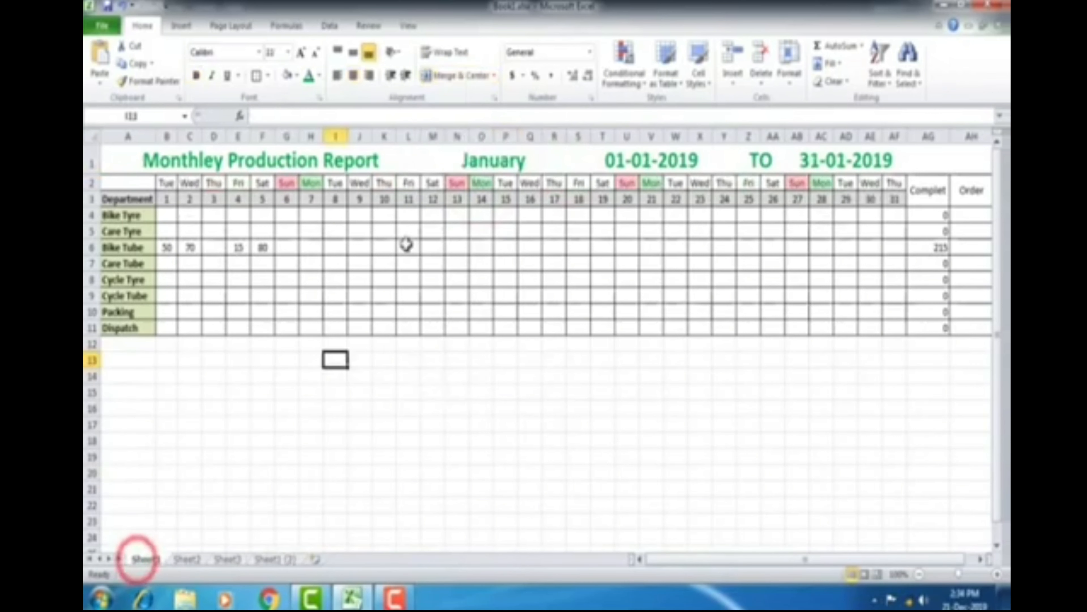
pyautogui.click(270, 558)
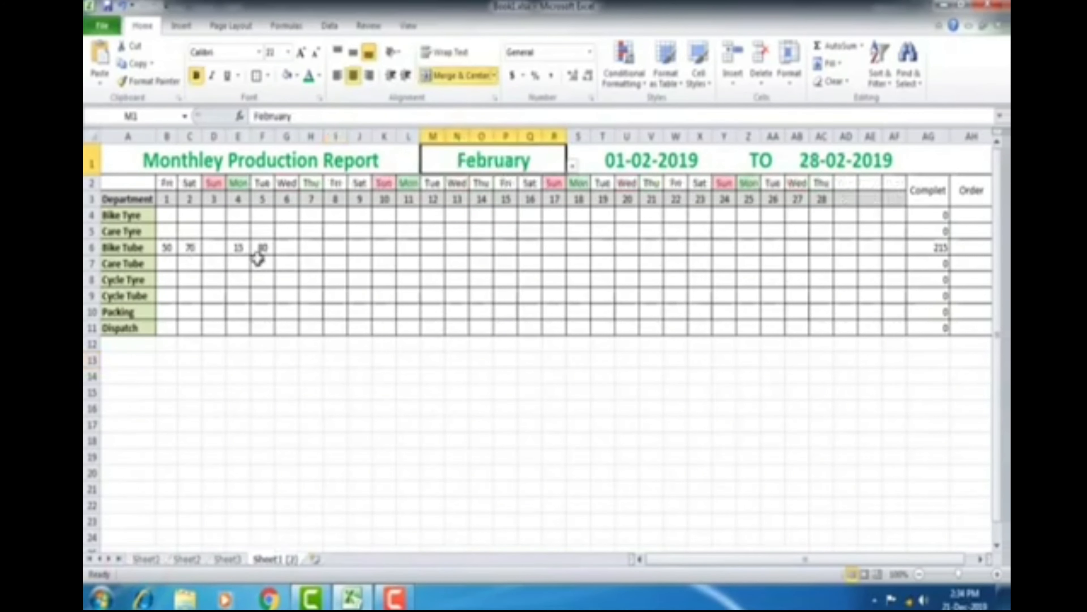
pyautogui.rightClick(279, 559)
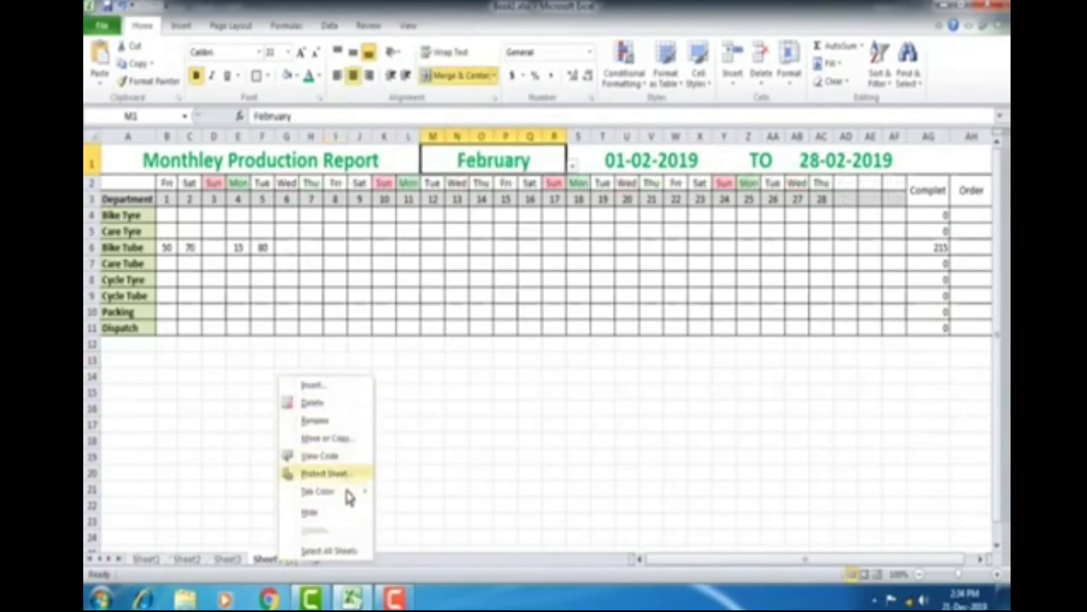
pyautogui.click(327, 421)
pyautogui.write('Feb')
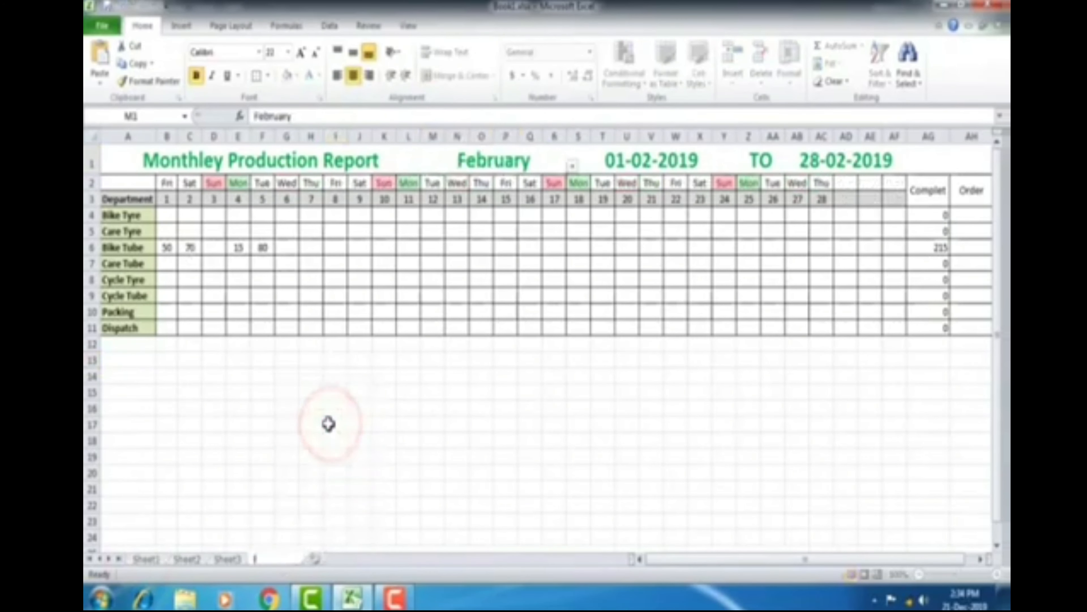
# Rename Sheet1, which holds the January report, as Jan
pyautogui.click(145, 558)
pyautogui.rightClick(145, 558)
pyautogui.click(187, 421)
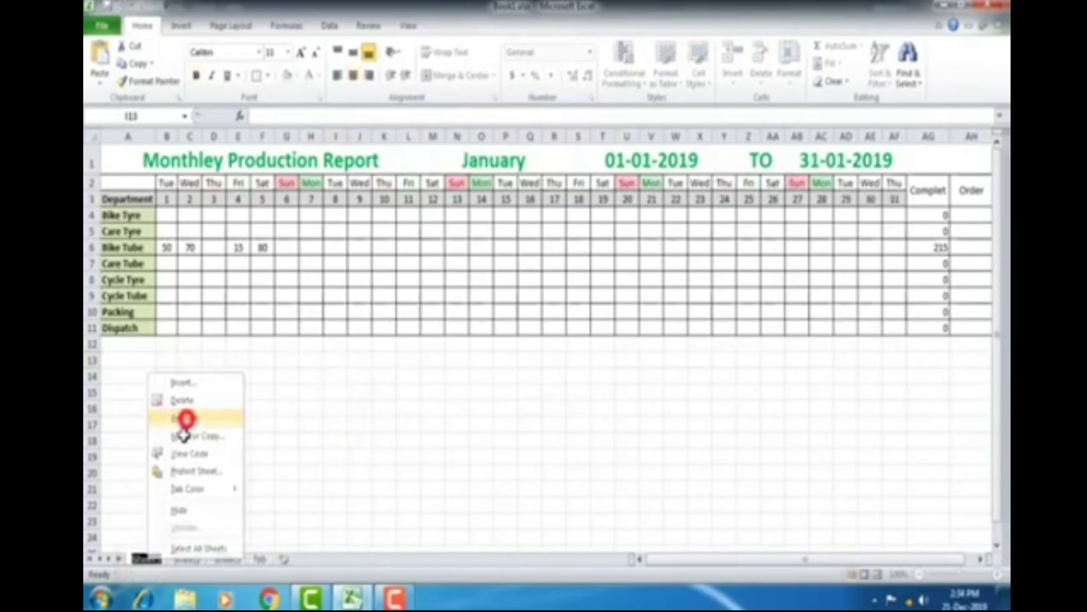
pyautogui.write('Jan')
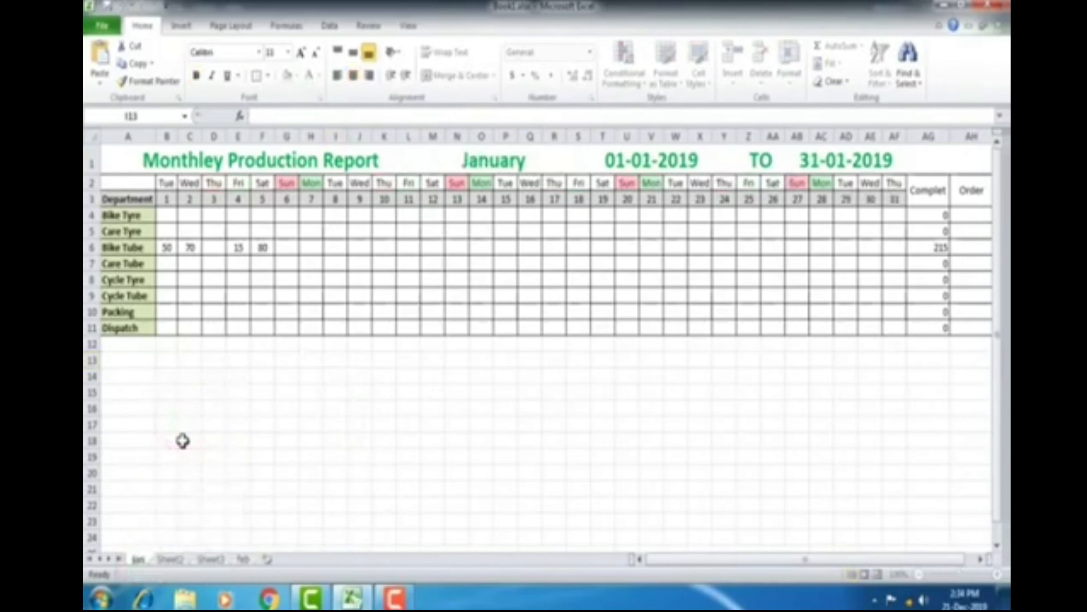
pyautogui.press('Return')
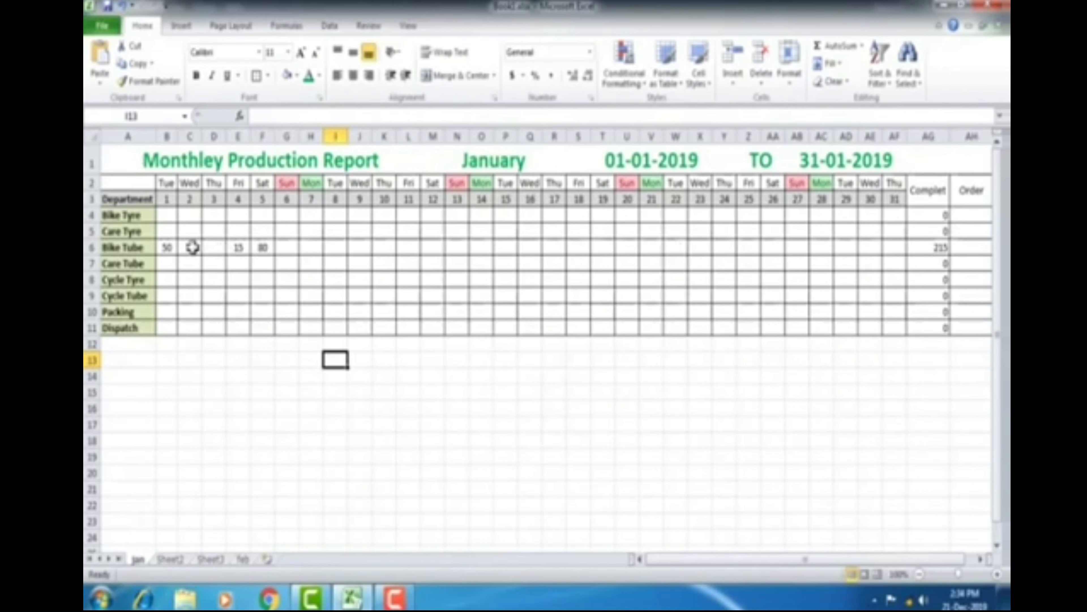
# Clear all daily production entries in B4:AF11 on the Feb sheet, keeping the Complet column formulas
pyautogui.click(244, 559)
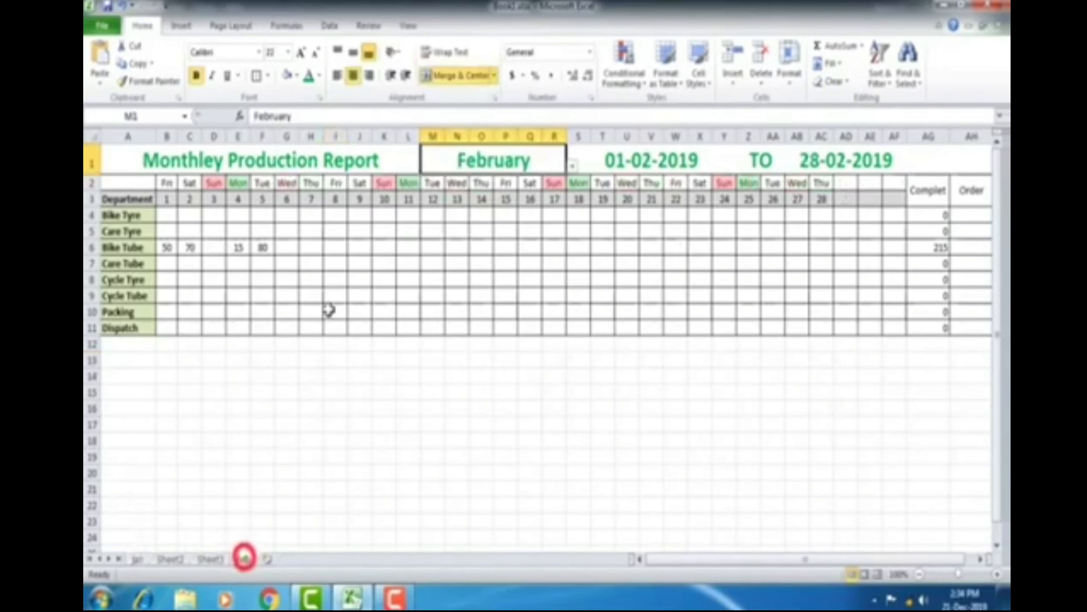
pyautogui.moveTo(175, 217); pyautogui.dragTo(891, 328)
pyautogui.press('Delete')
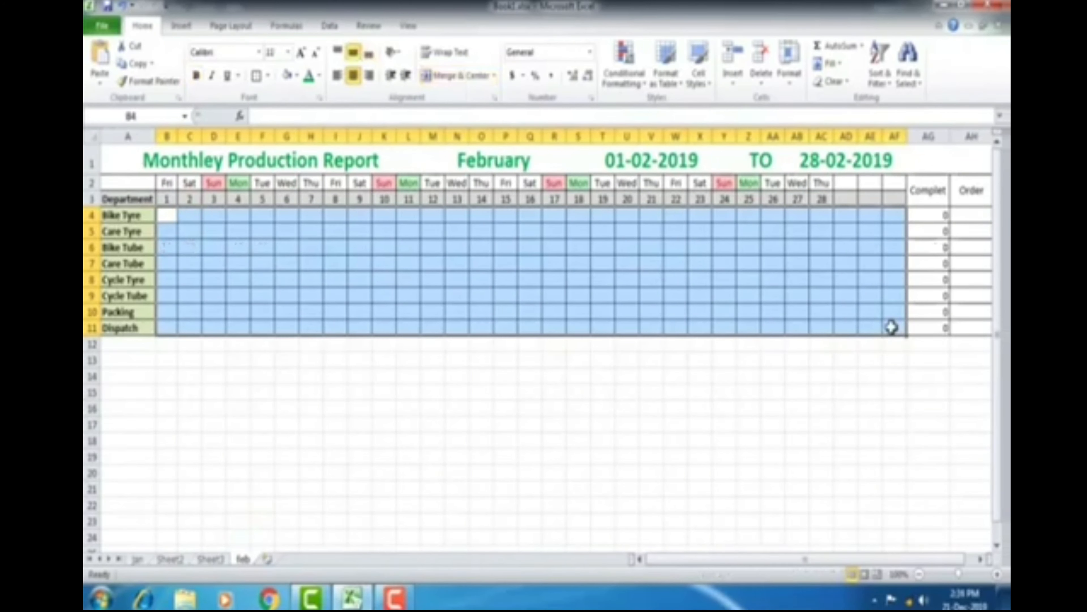
pyautogui.click(935, 224)
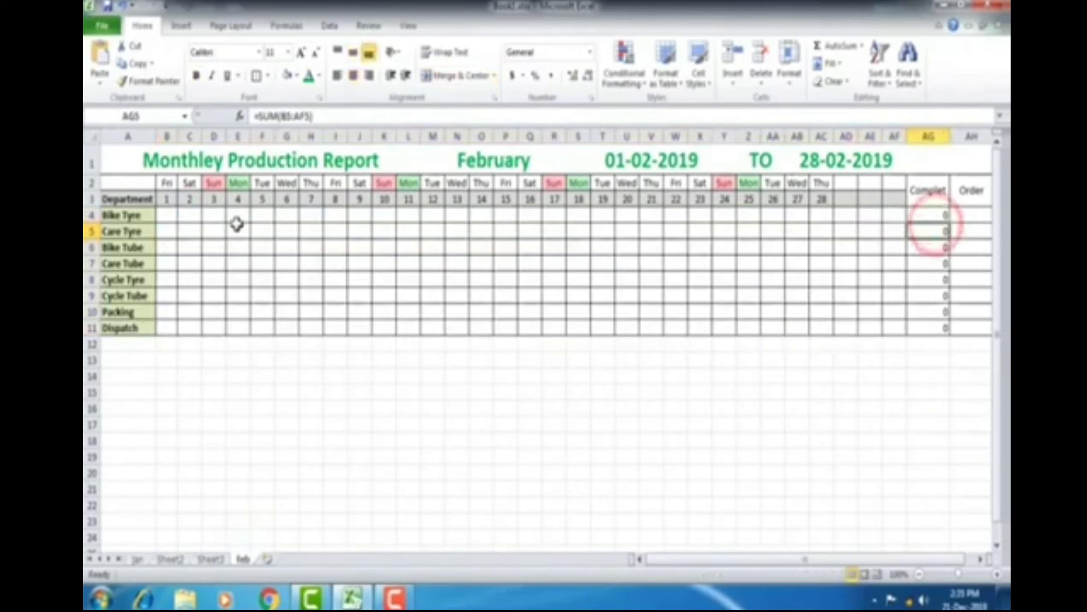
# Apply a Thick Box Border around the whole report, A1 through the Order column at row 11, on the Jan sheet
pyautogui.click(136, 559)
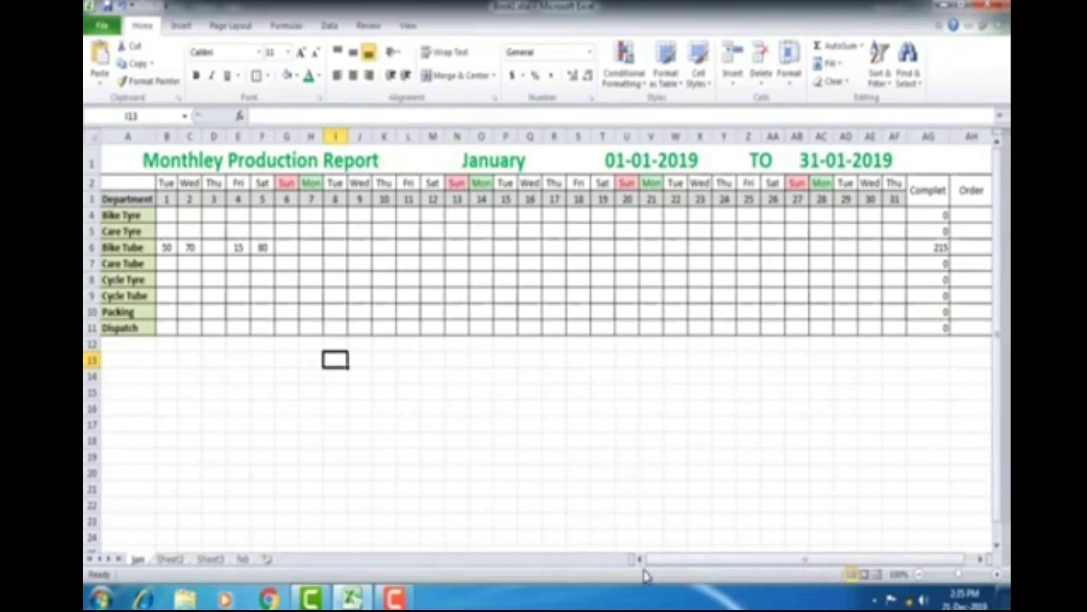
pyautogui.moveTo(654, 559)
pyautogui.mouseDown()
pyautogui.moveTo(677, 560)
pyautogui.moveTo(636, 562)
pyautogui.mouseUp()
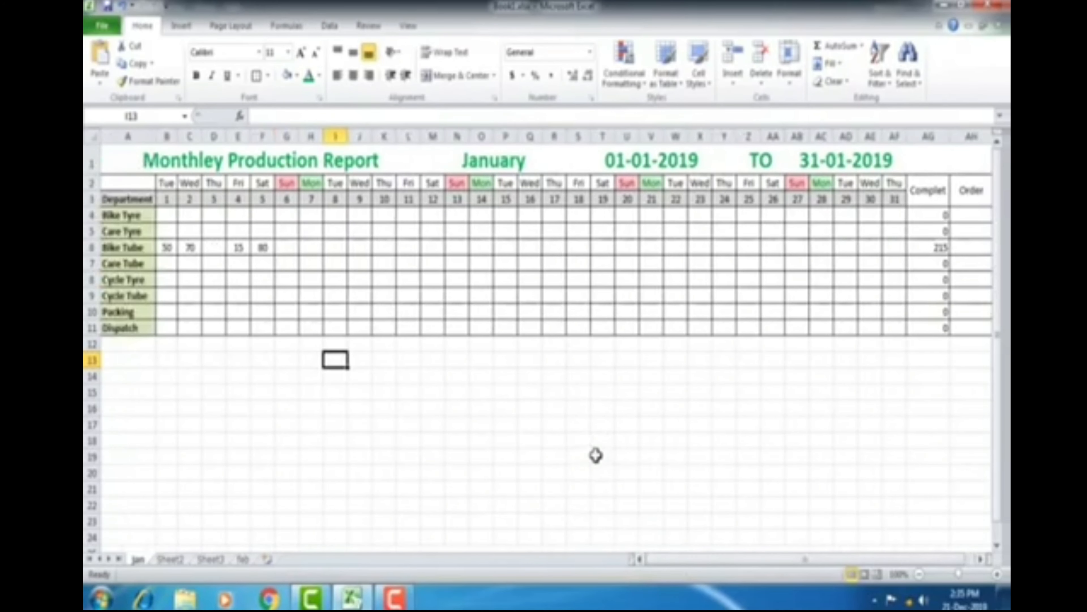
pyautogui.scroll(-1, 595, 455)
pyautogui.moveTo(110, 155); pyautogui.dragTo(874, 306)
pyautogui.click(268, 76)
pyautogui.click(279, 235)
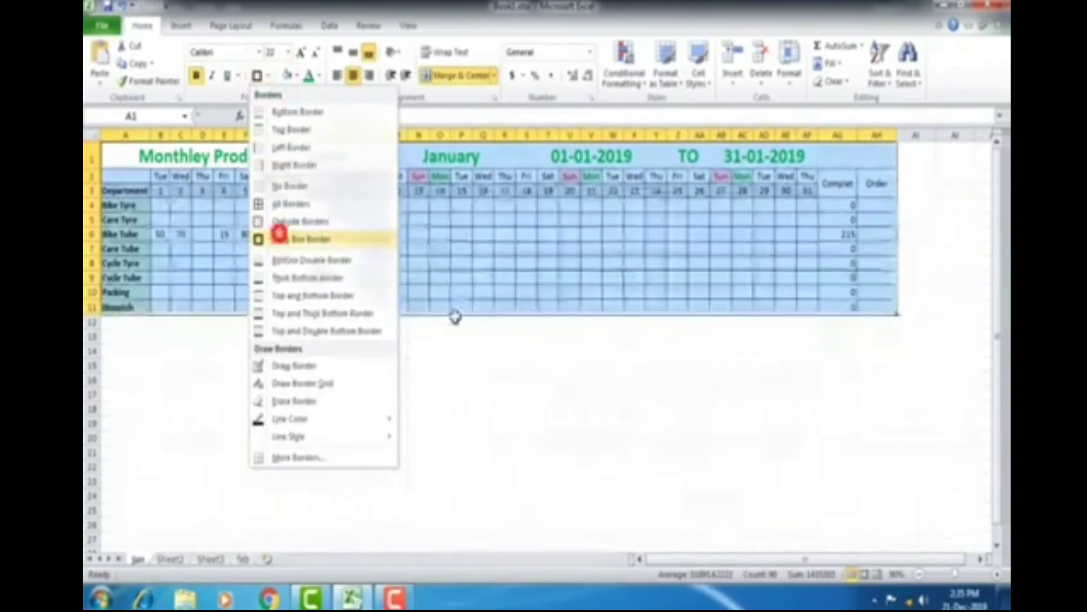
pyautogui.click(548, 365)
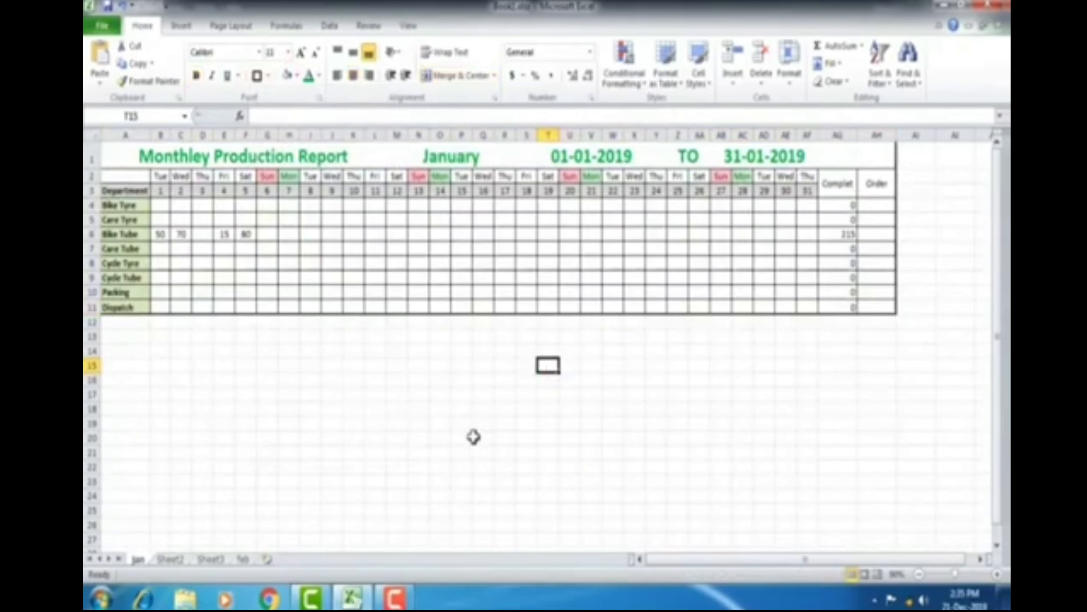